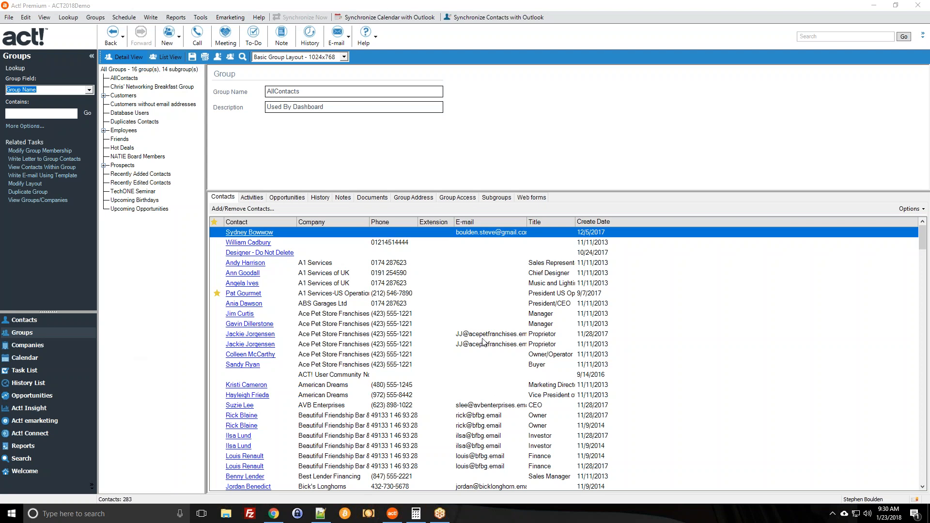
click(40, 320)
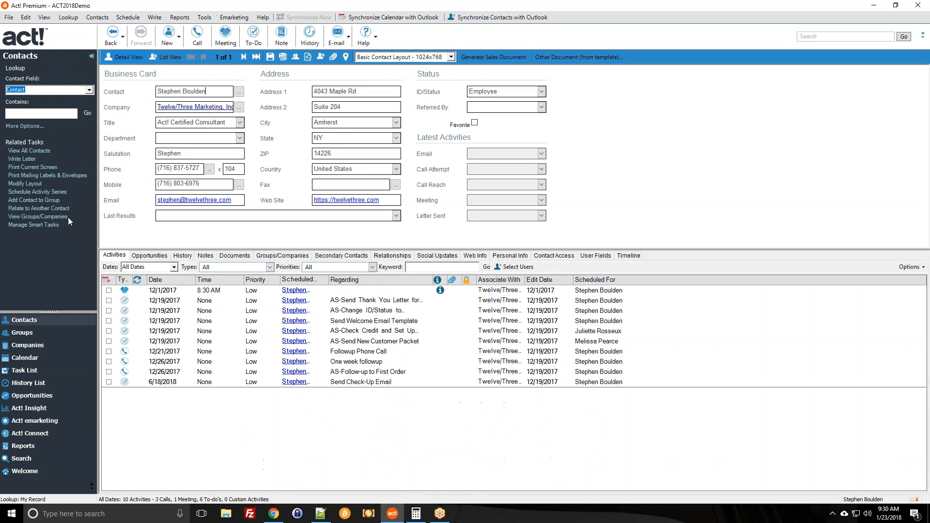
click(29, 150)
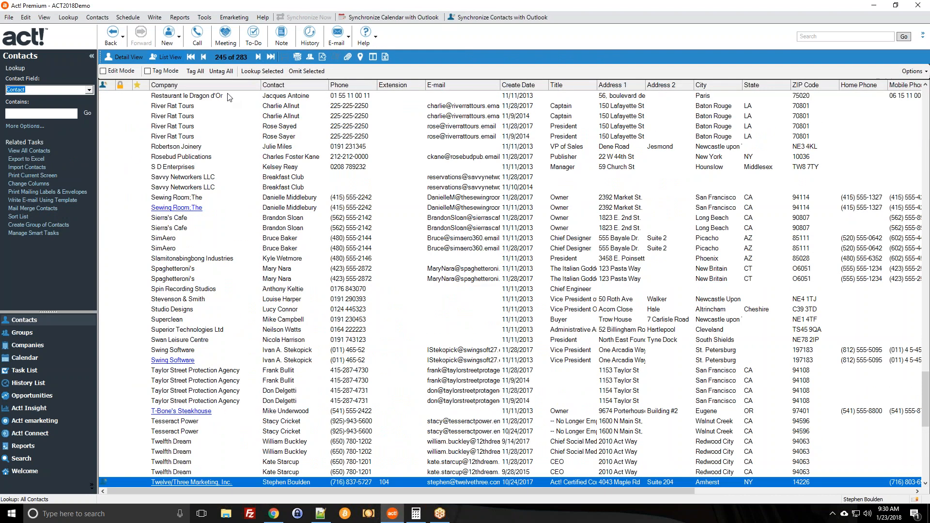
click(253, 123)
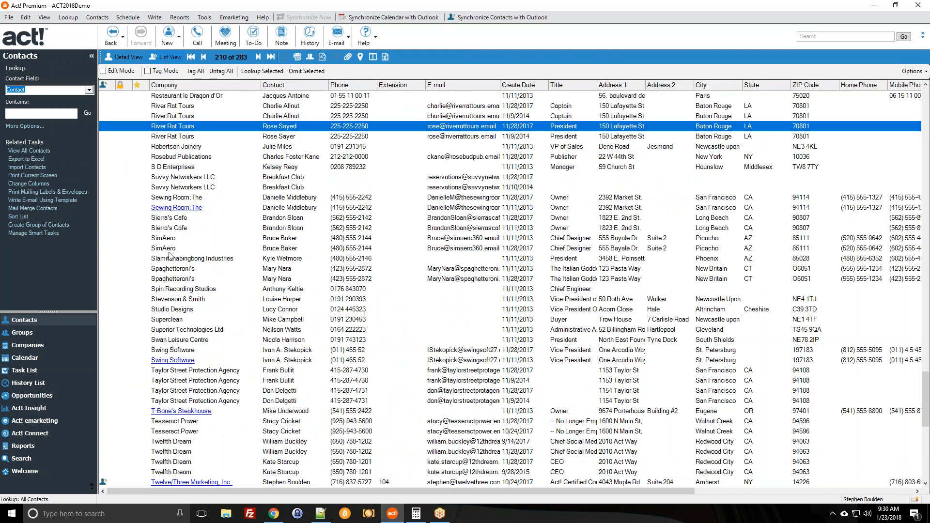
scroll(174, 259, up, 1)
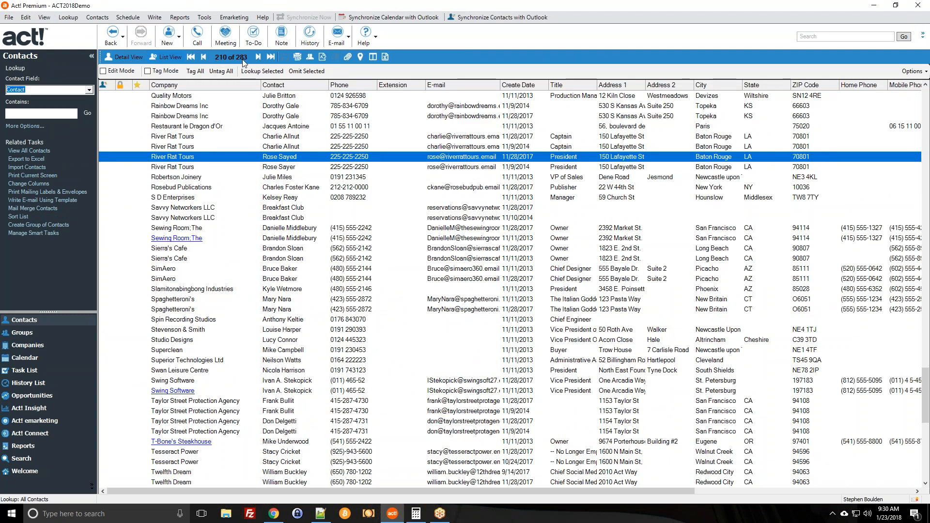
scroll(297, 223, up, 20)
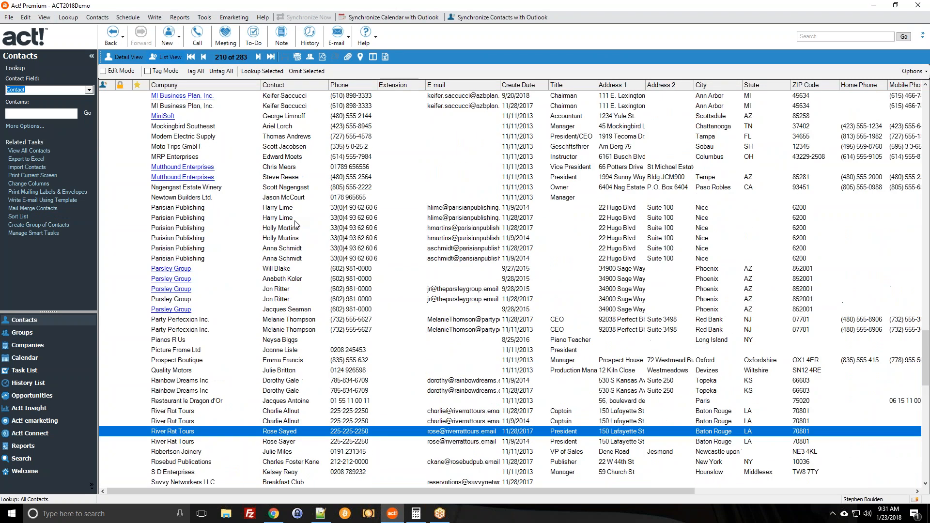
scroll(296, 223, up, 15)
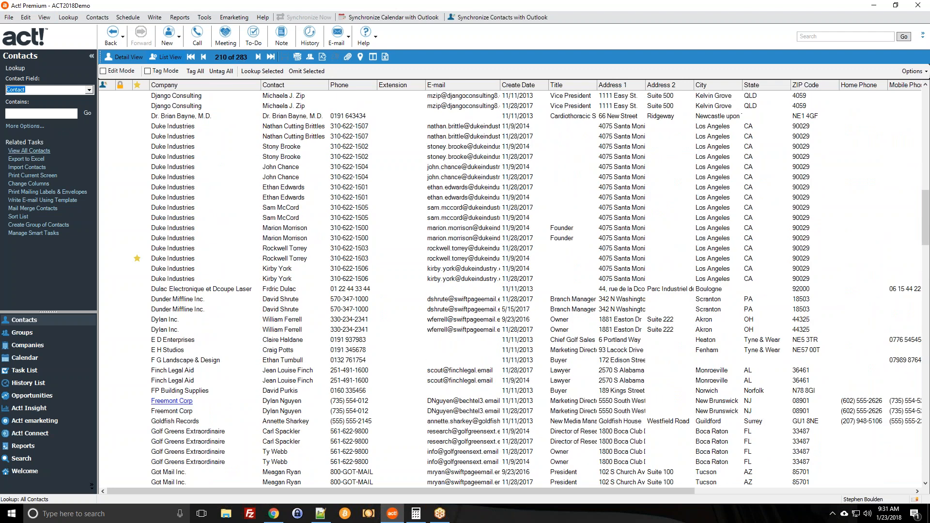
click(246, 207)
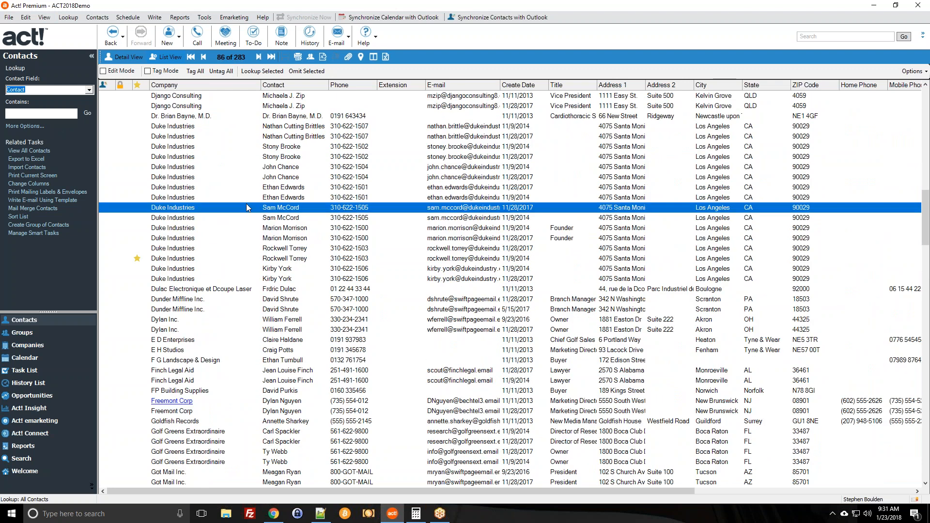
scroll(296, 203, down, 11)
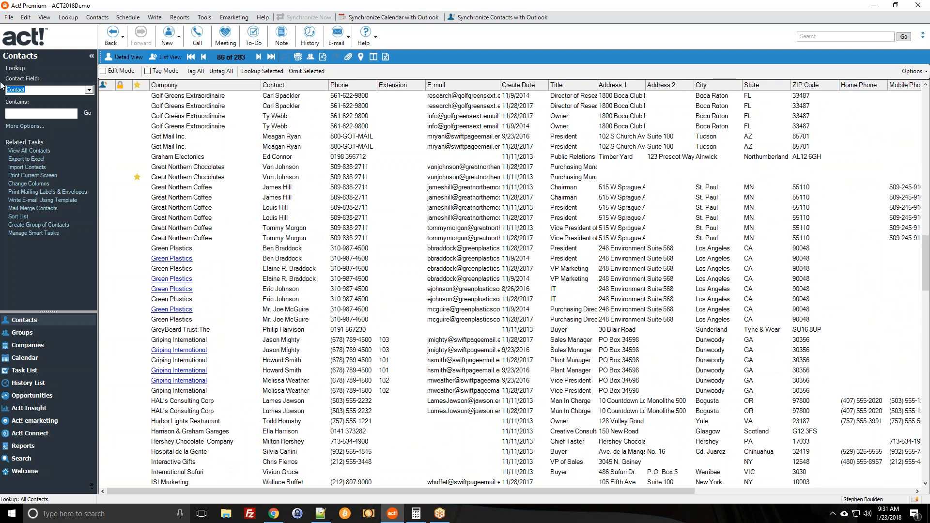
click(23, 333)
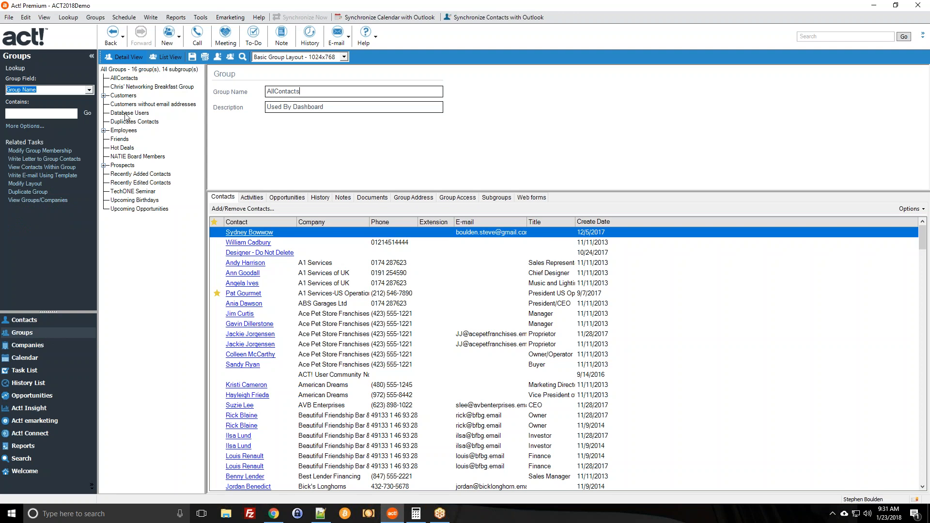
Check several groups, then select Hot Deals (14 contacts) and open its Add/Remove Contacts dialog.
click(123, 87)
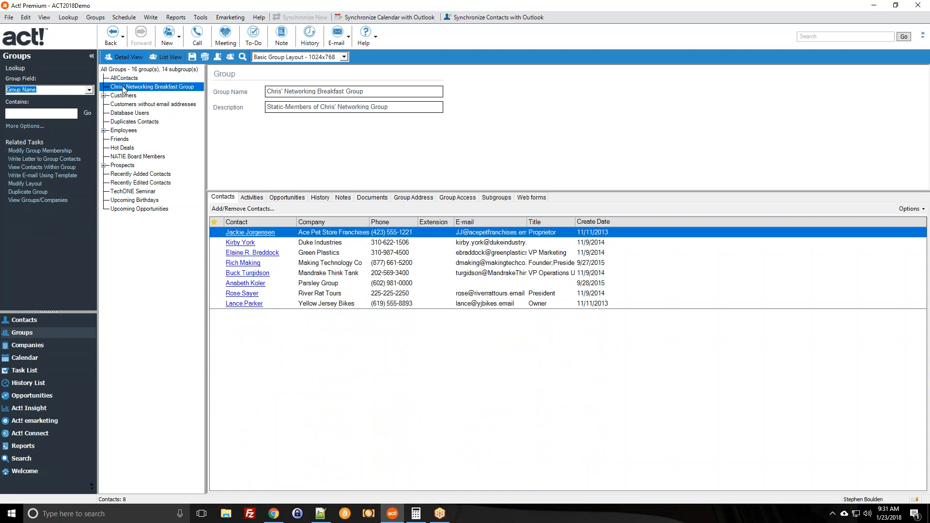
click(145, 112)
click(138, 121)
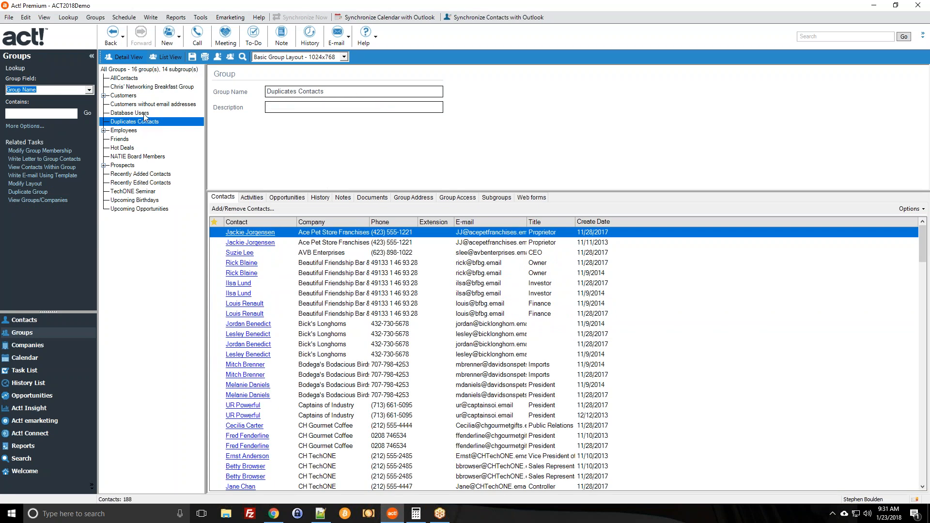
click(292, 90)
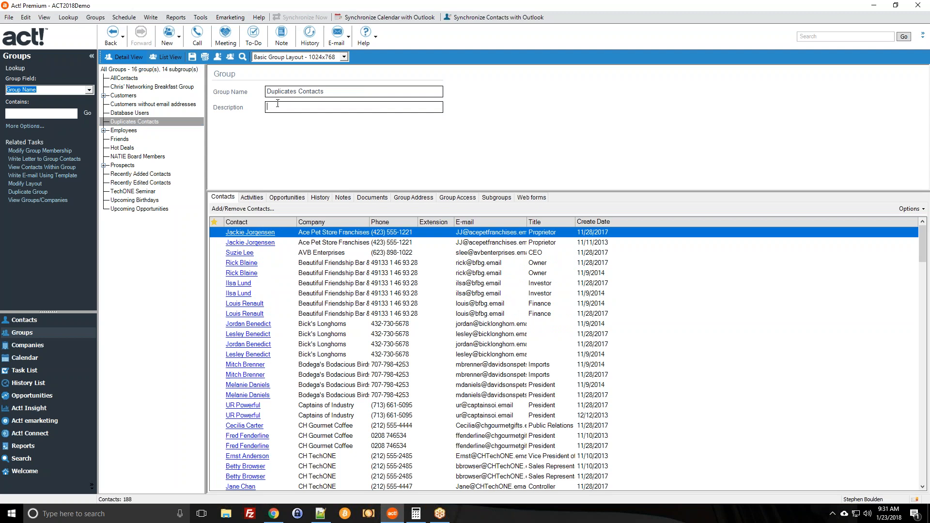
click(125, 146)
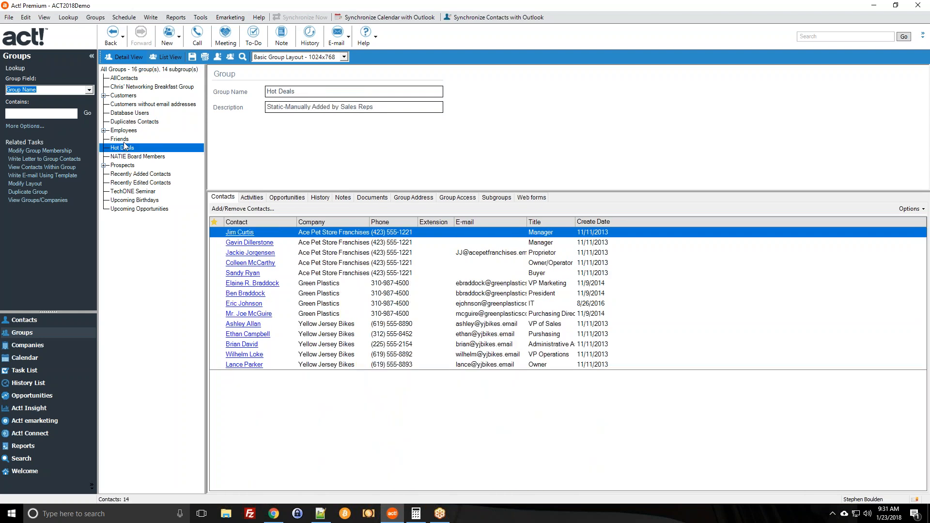
click(233, 209)
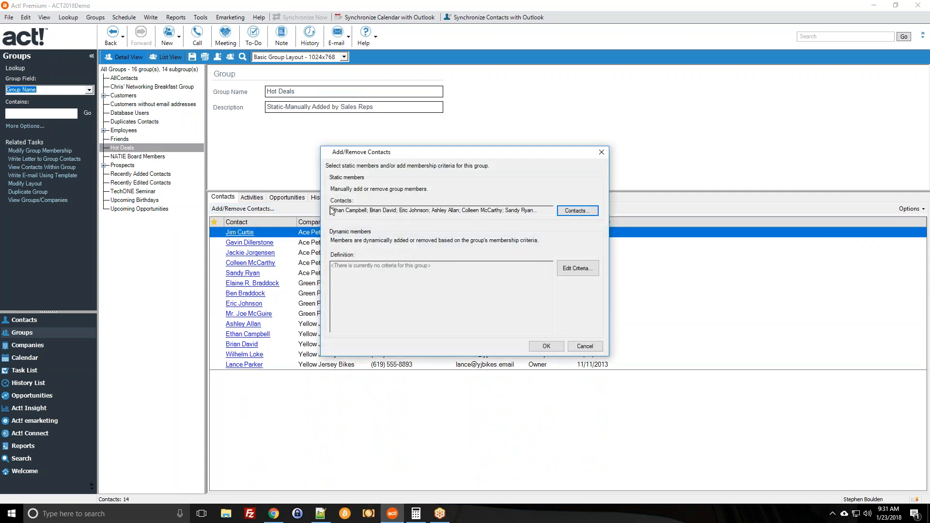
Inspect the Hot Deals static member names, then cancel the dialog without changes.
drag(332, 210, 471, 210)
click(482, 211)
click(585, 345)
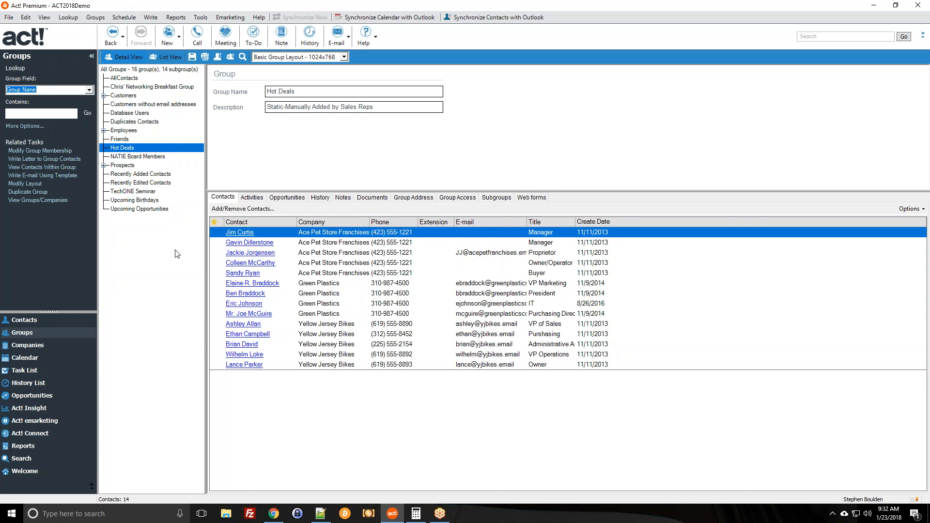
click(131, 121)
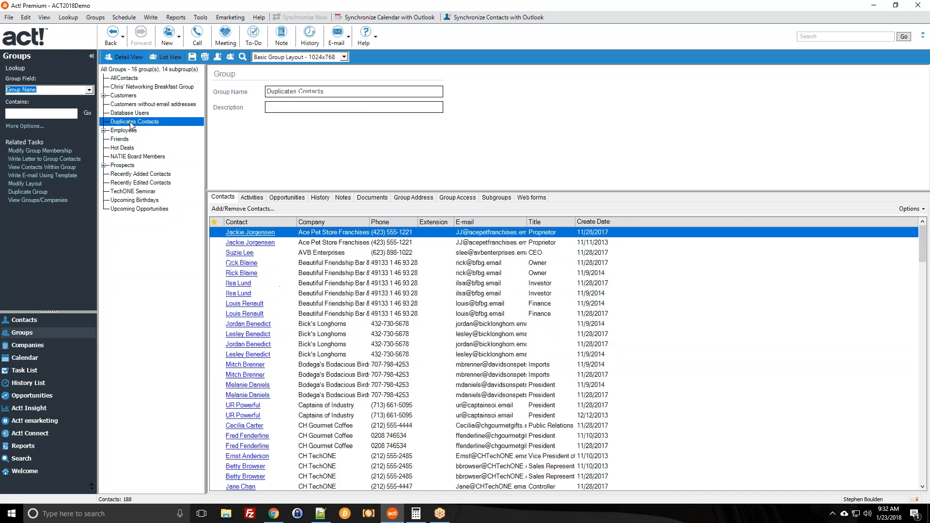
click(131, 94)
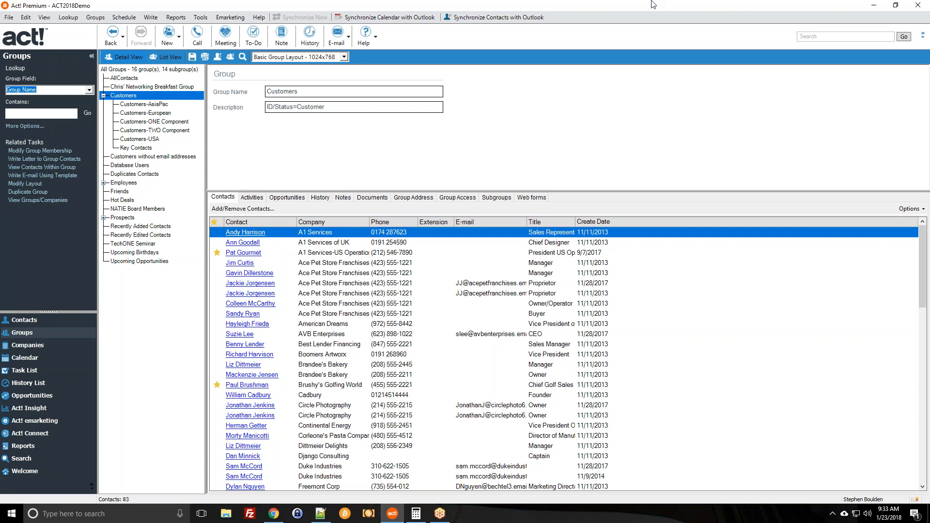
click(676, 10)
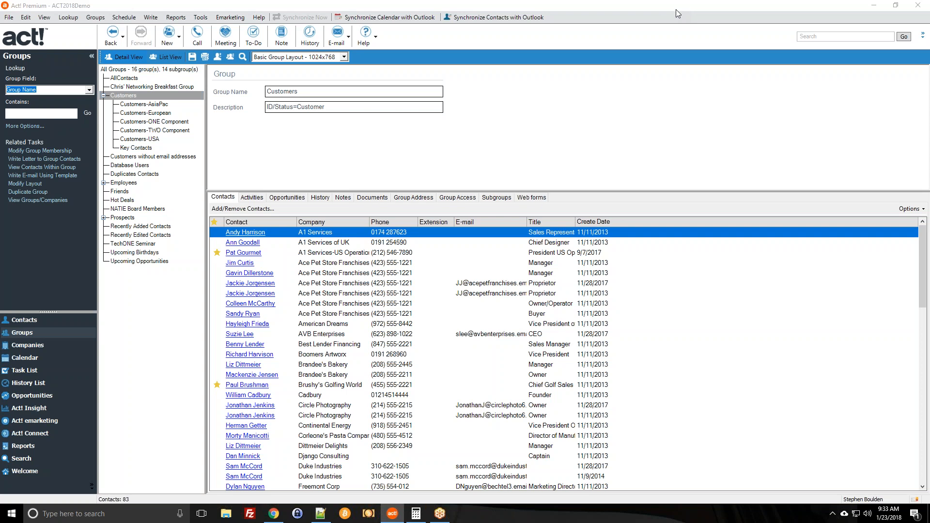
click(675, 9)
click(704, 284)
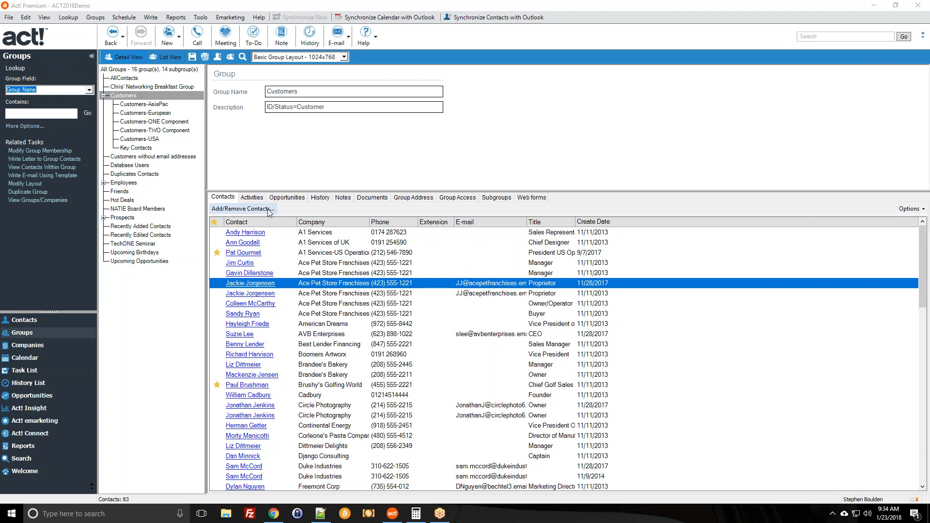
click(200, 17)
click(201, 7)
click(324, 232)
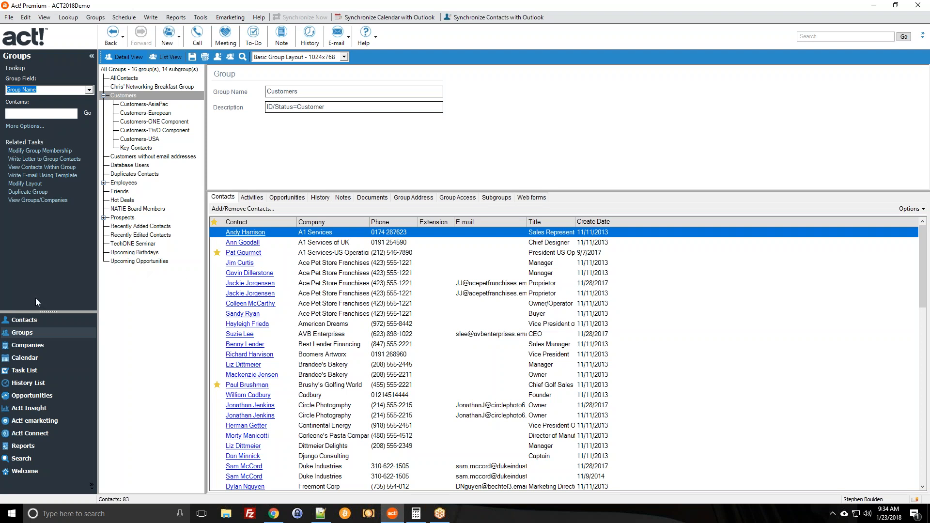
click(28, 321)
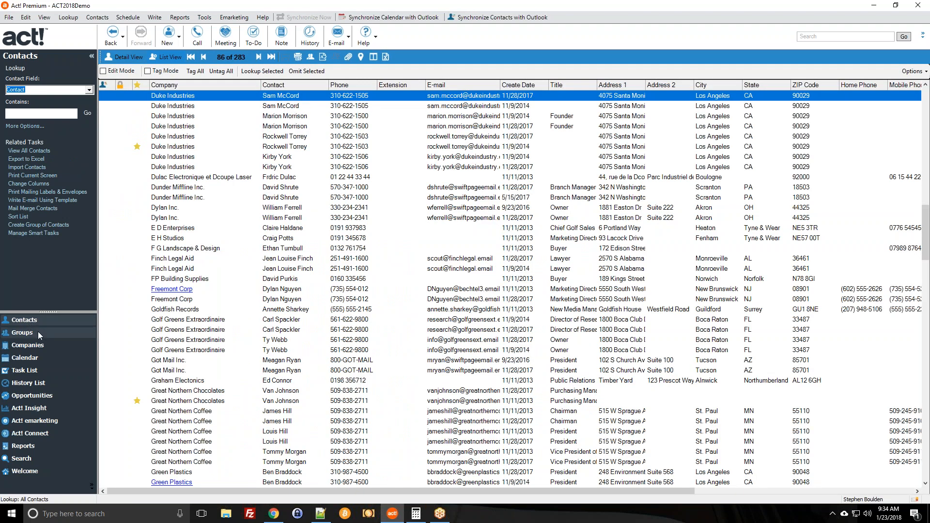
click(38, 332)
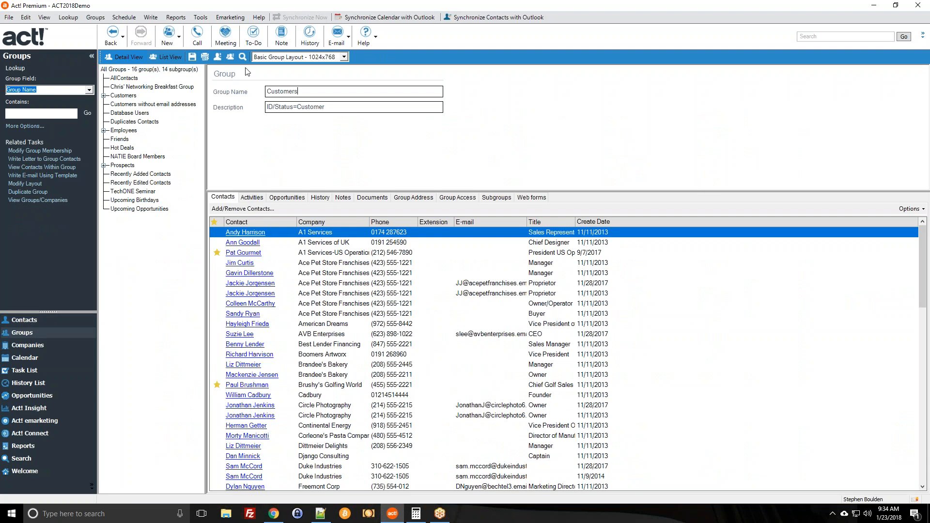
Create and save group 'Sample Group 2018-01-23' with description 'TEST for Webinar'.
click(169, 33)
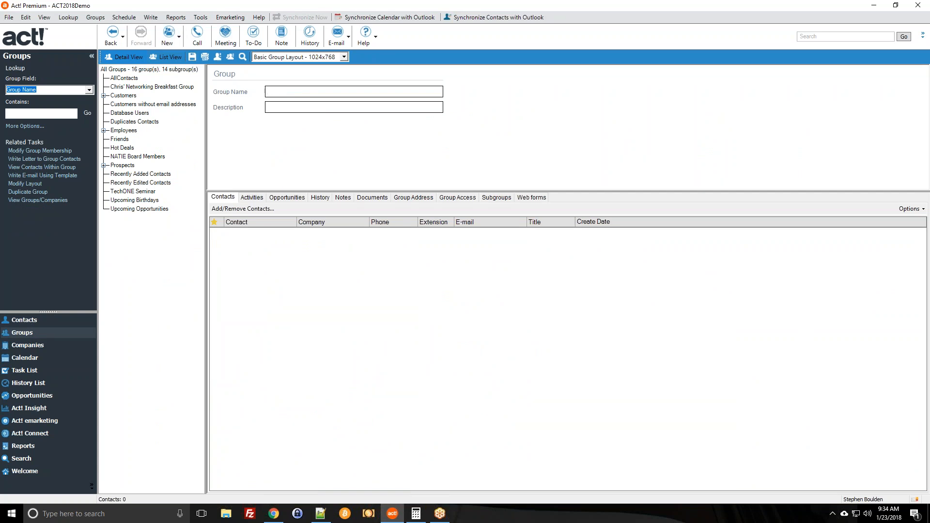
text(Sample Group 2018-01-23)
click(295, 106)
text(for Webinar)
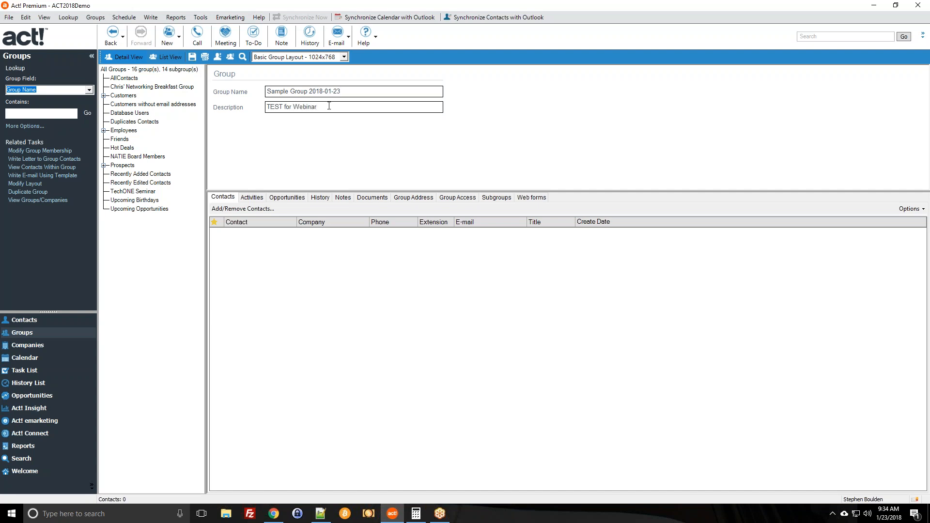
click(192, 57)
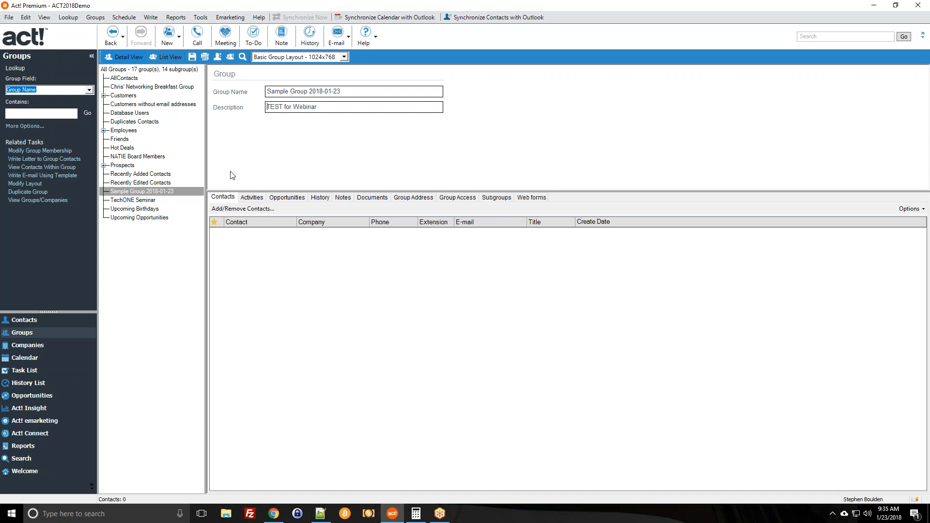
Select Sample Group 2018-01-23 and open its empty Add/Remove Contacts dialog.
click(185, 193)
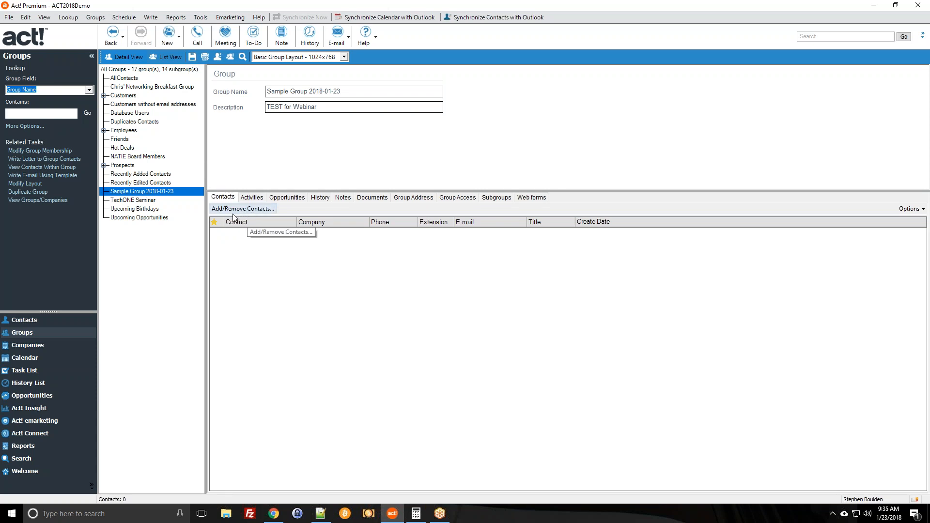
click(256, 210)
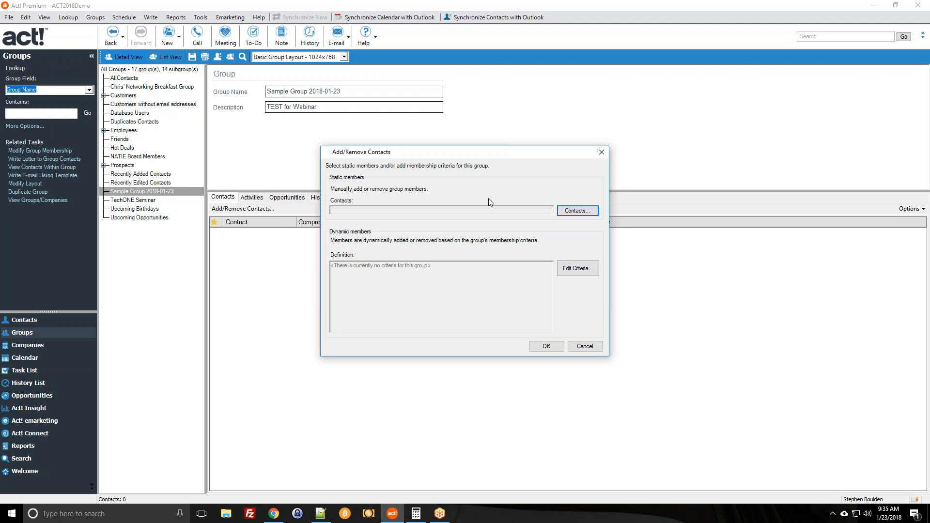
Open Select Contacts and sort the available contacts by company, then by name.
click(429, 208)
click(577, 210)
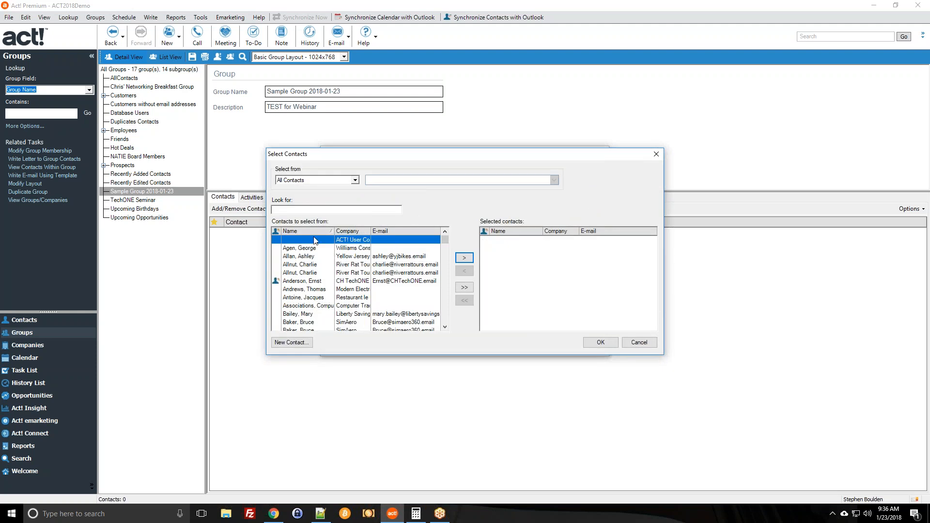
scroll(341, 272, down, 2)
scroll(342, 272, down, 5)
scroll(320, 256, up, 7)
click(317, 273)
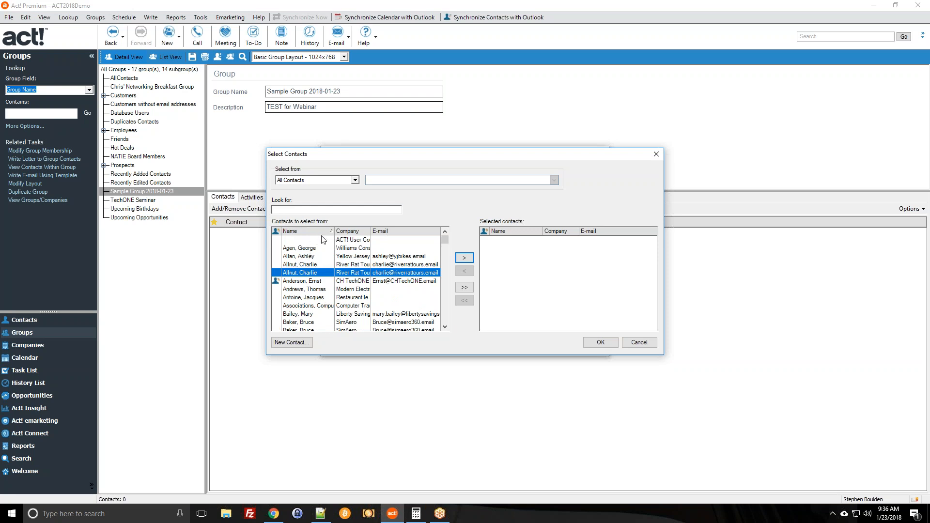
click(347, 233)
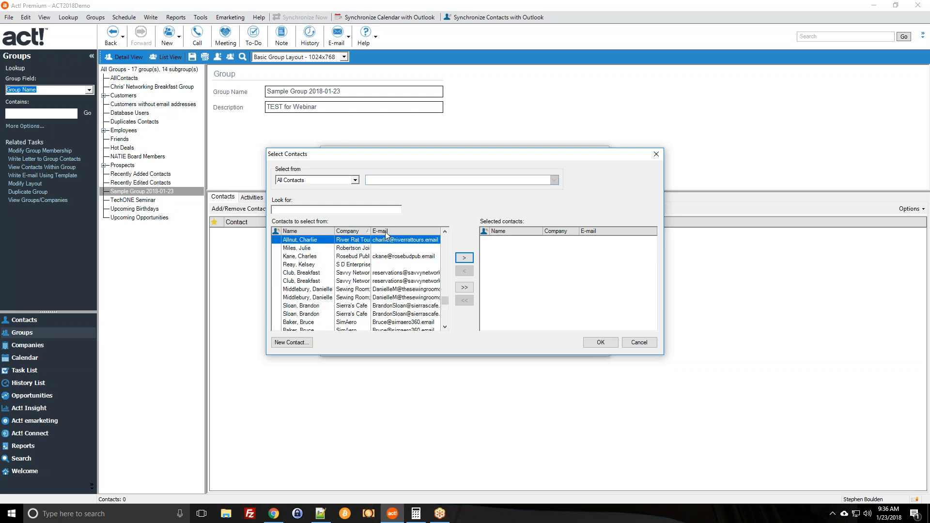
click(353, 248)
scroll(348, 264, up, 10)
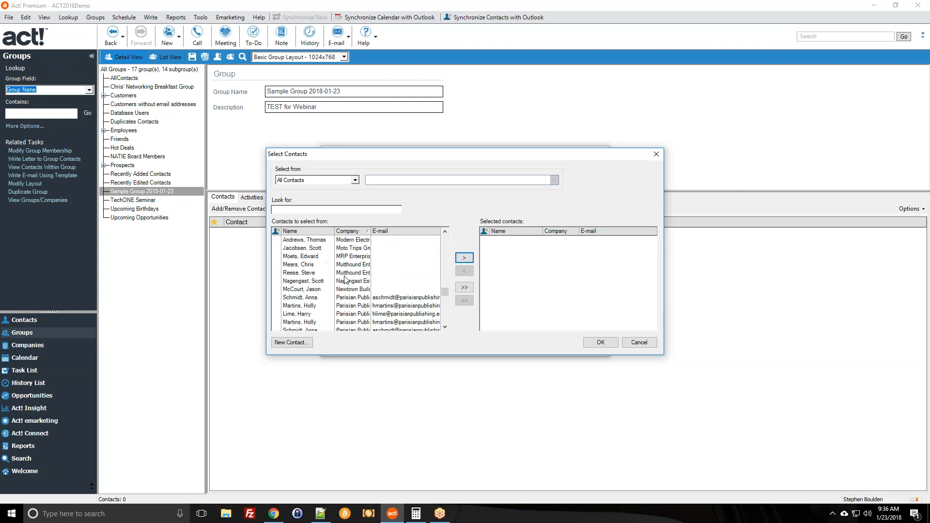
scroll(352, 243, up, 8)
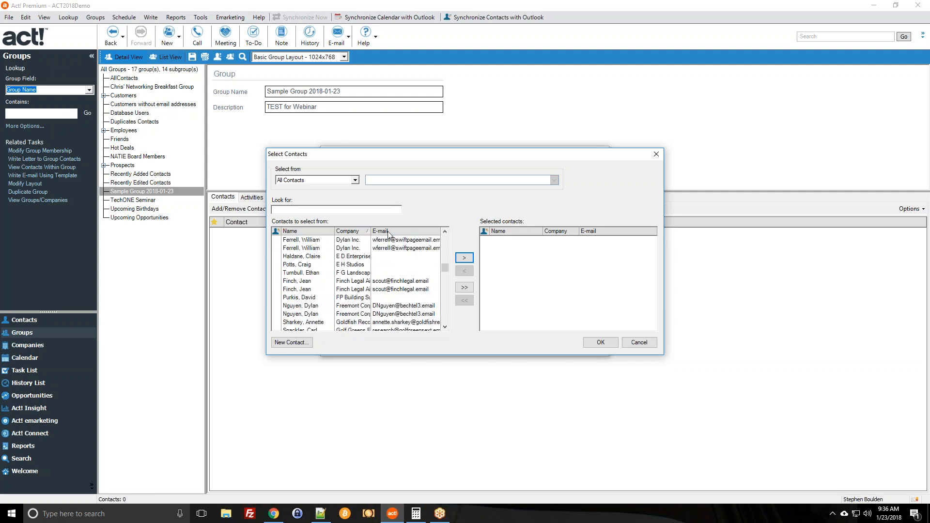
click(318, 231)
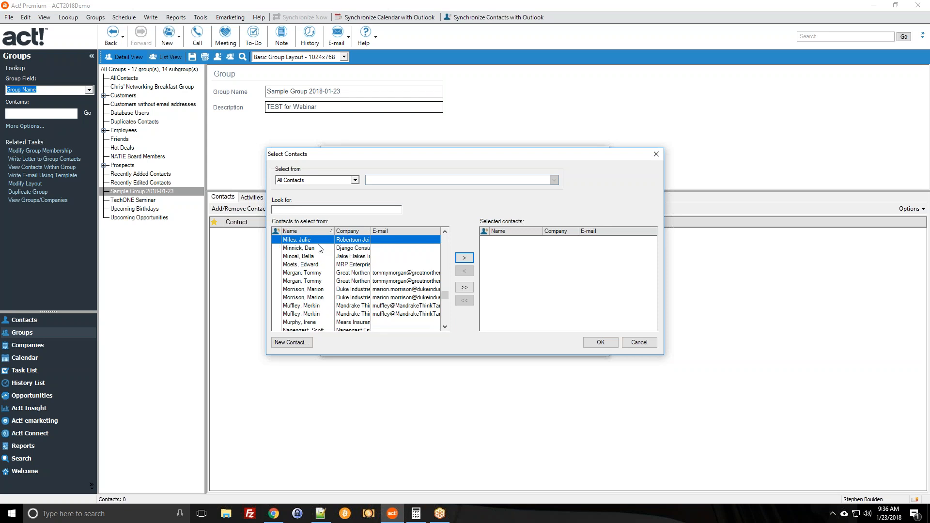
Look up 'Boulden' and add it plus two more contacts to the chosen list.
click(284, 209)
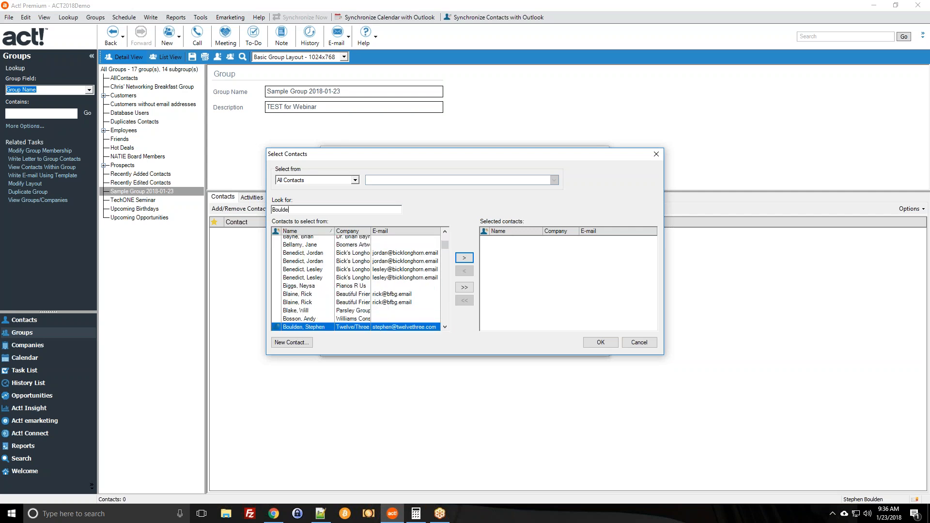
click(468, 259)
scroll(393, 304, down, 3)
scroll(393, 304, down, 5)
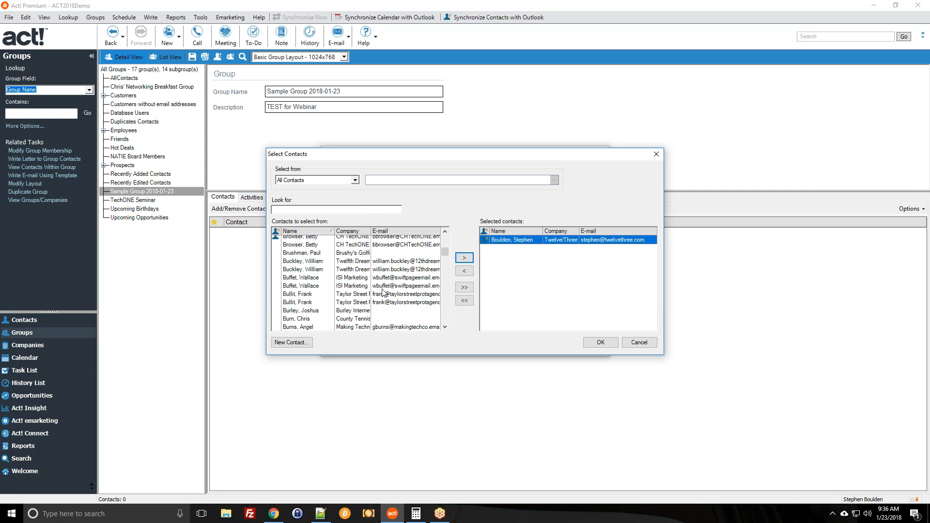
scroll(383, 293, down, 3)
click(339, 269)
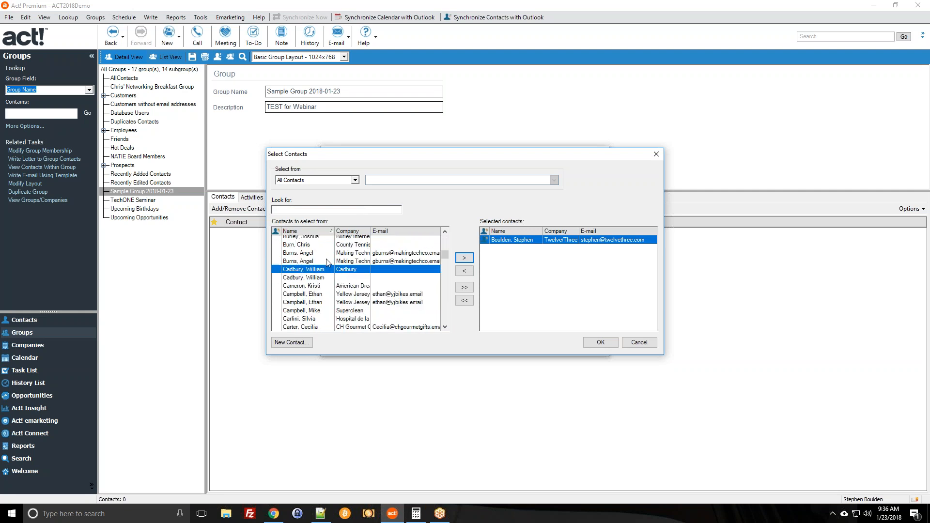
click(332, 262)
click(464, 257)
scroll(357, 323, down, 3)
scroll(357, 319, down, 5)
click(342, 278)
click(465, 259)
Add four more contacts to the chosen list.
scroll(339, 297, down, 3)
click(327, 287)
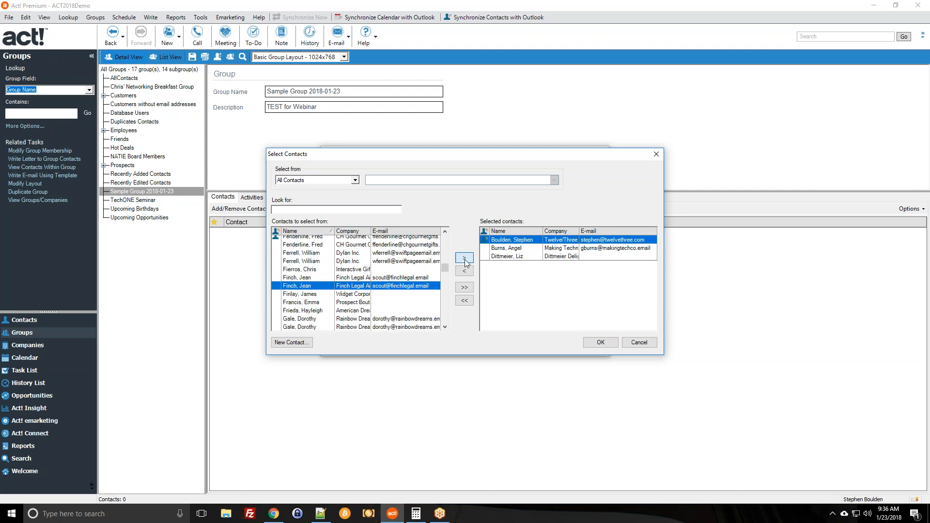
click(464, 258)
scroll(352, 310, down, 3)
click(353, 311)
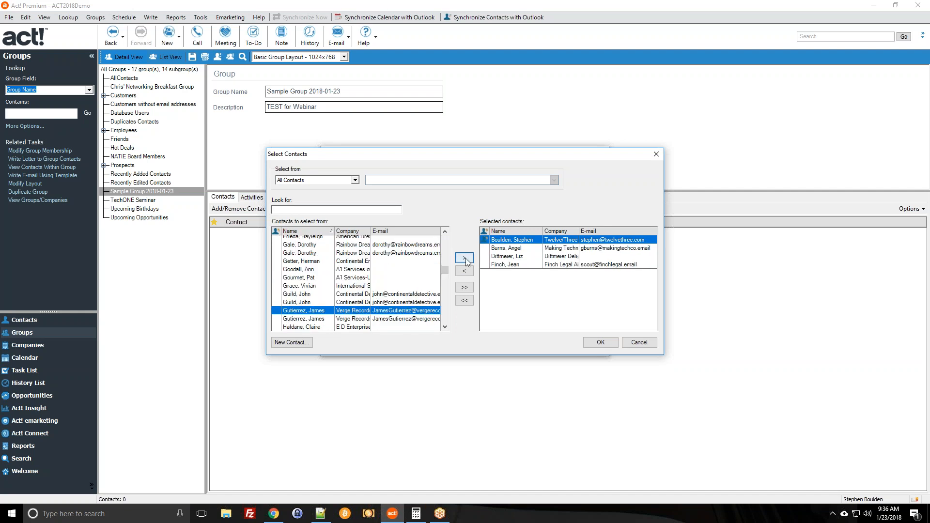
click(464, 257)
scroll(315, 272, down, 3)
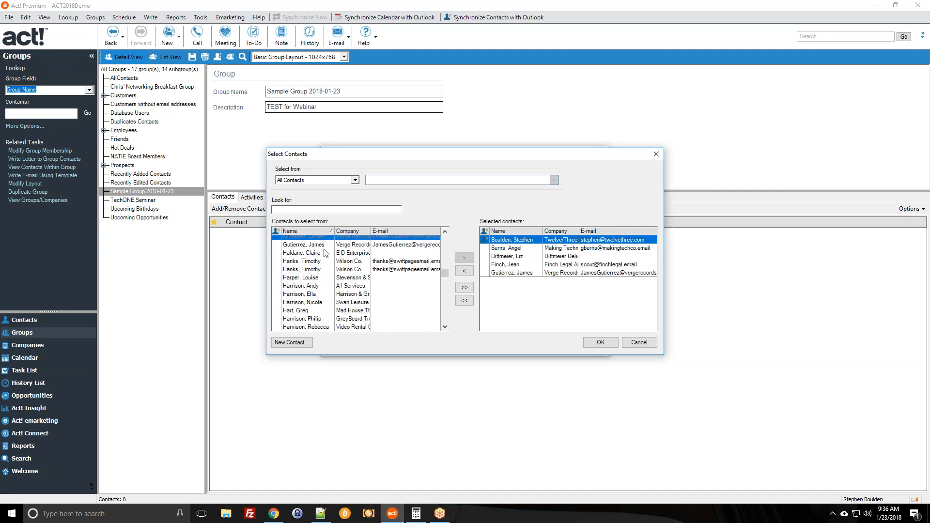
scroll(325, 253, down, 3)
click(327, 279)
click(464, 258)
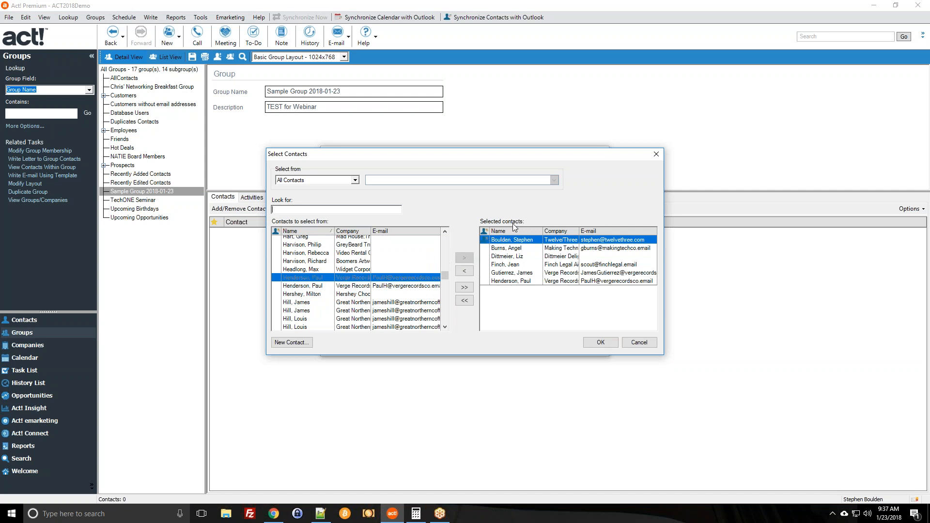
scroll(371, 273, down, 2)
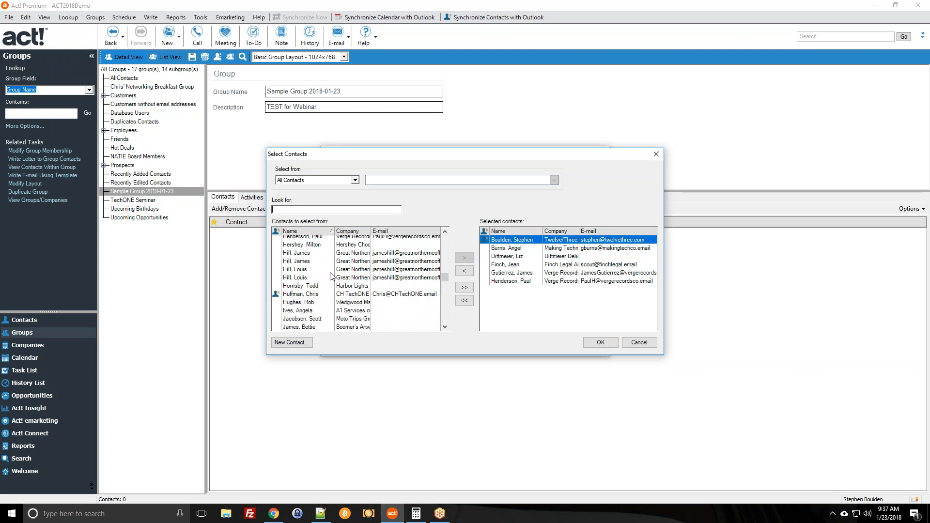
click(371, 269)
click(464, 257)
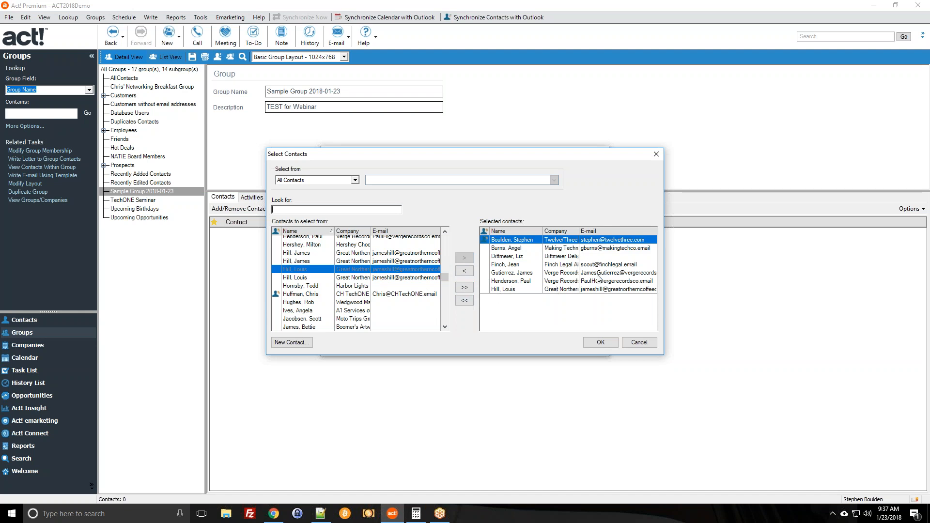
Remove one chosen contact and add two final contacts, leaving eight chosen.
click(532, 265)
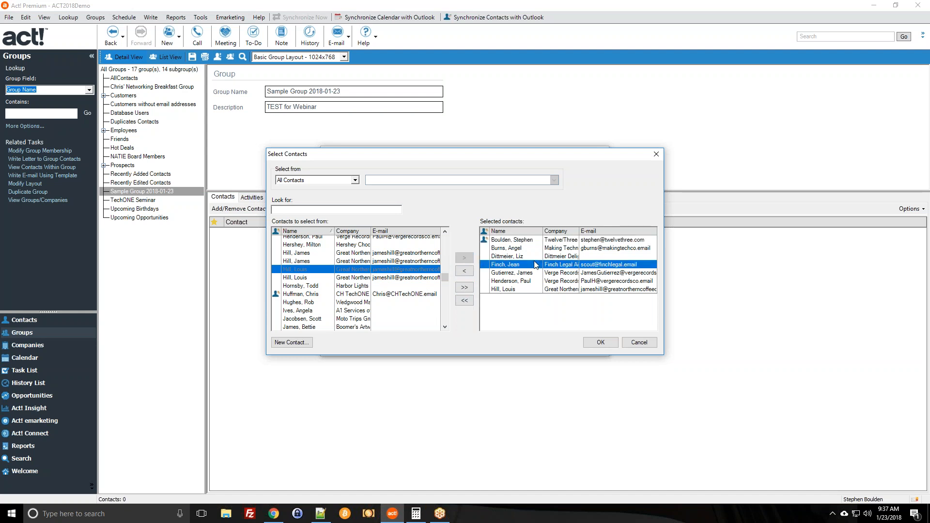
click(472, 272)
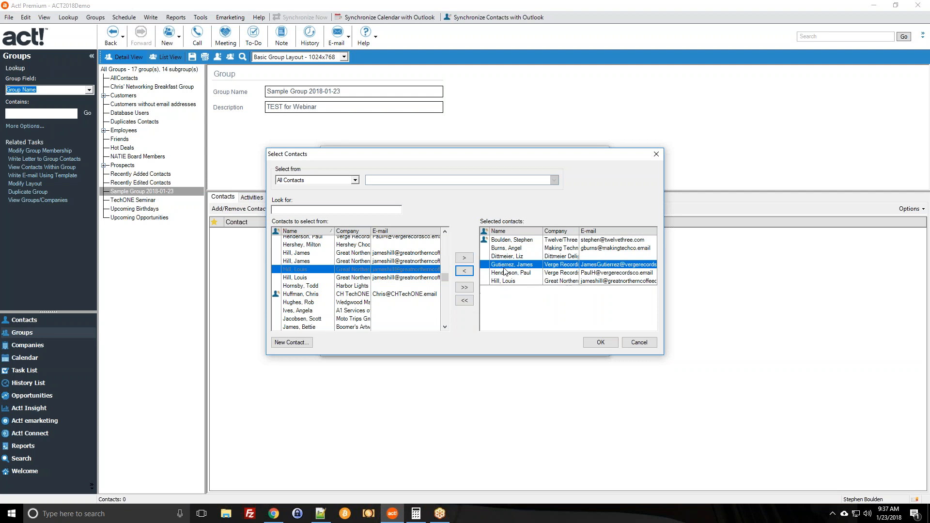
click(328, 310)
click(465, 259)
scroll(341, 289, down, 4)
click(341, 286)
click(464, 257)
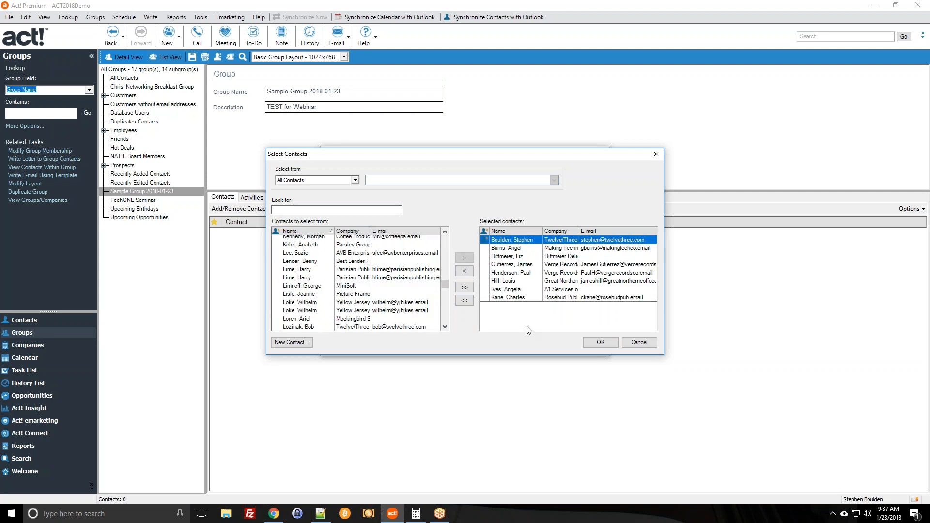
Confirm the eight contacts and apply them as the group's static members.
click(601, 343)
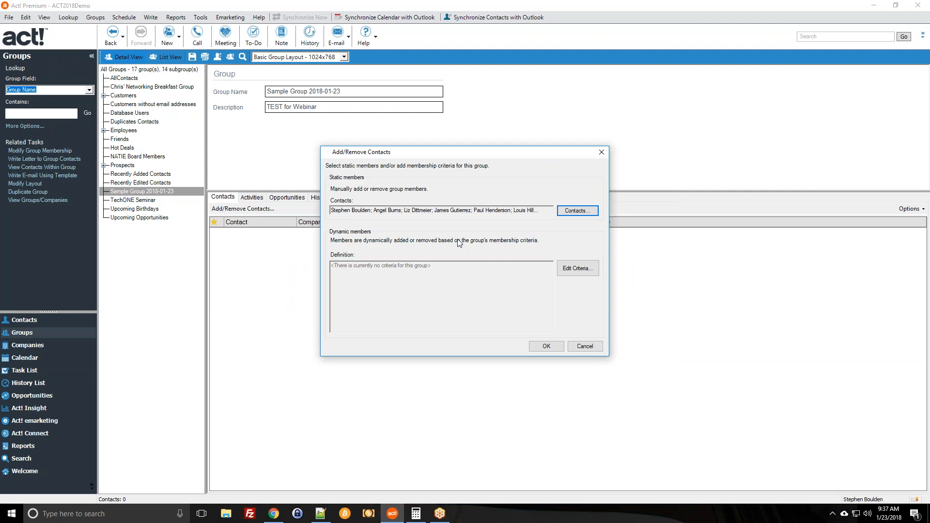
drag(333, 210, 498, 209)
click(537, 211)
click(533, 346)
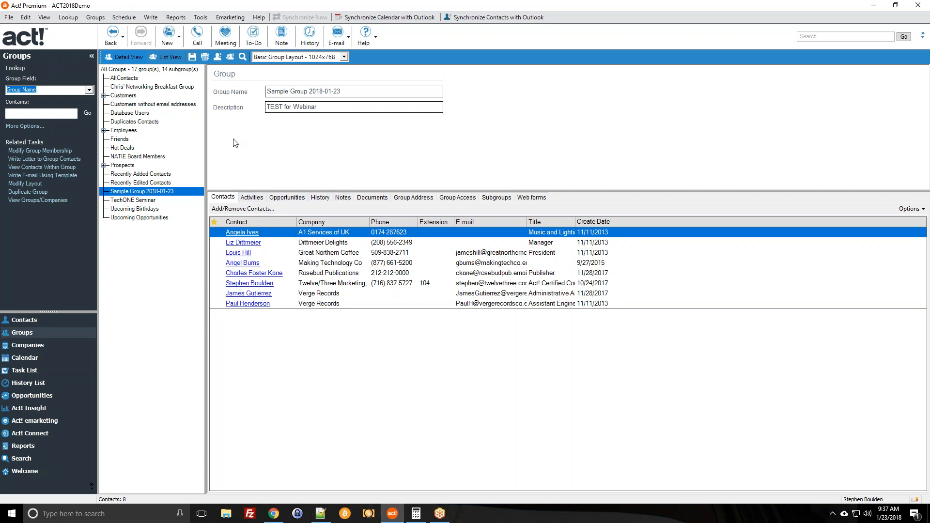
click(320, 197)
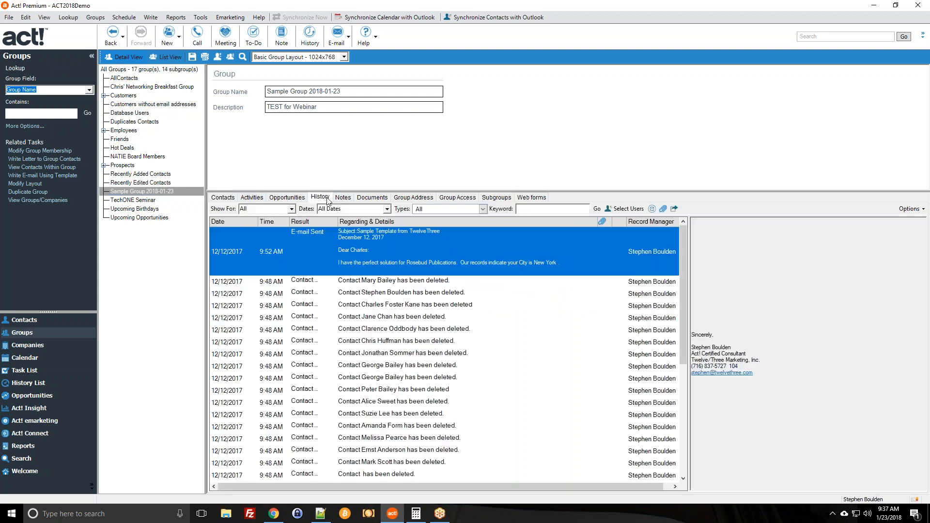
click(292, 251)
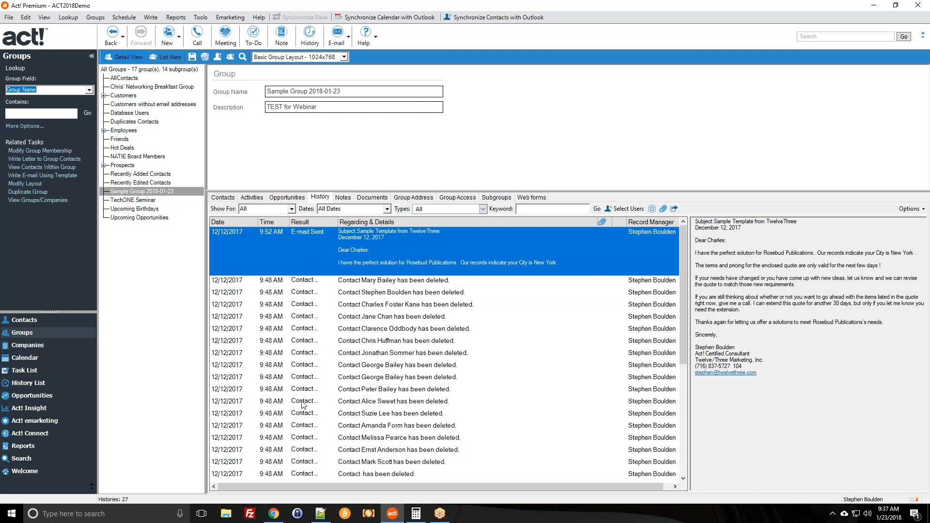
click(231, 198)
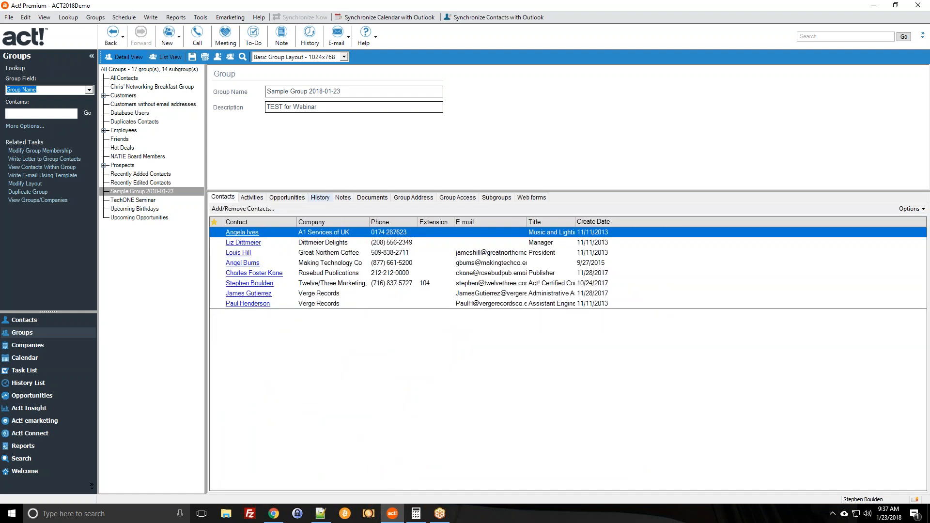
click(319, 198)
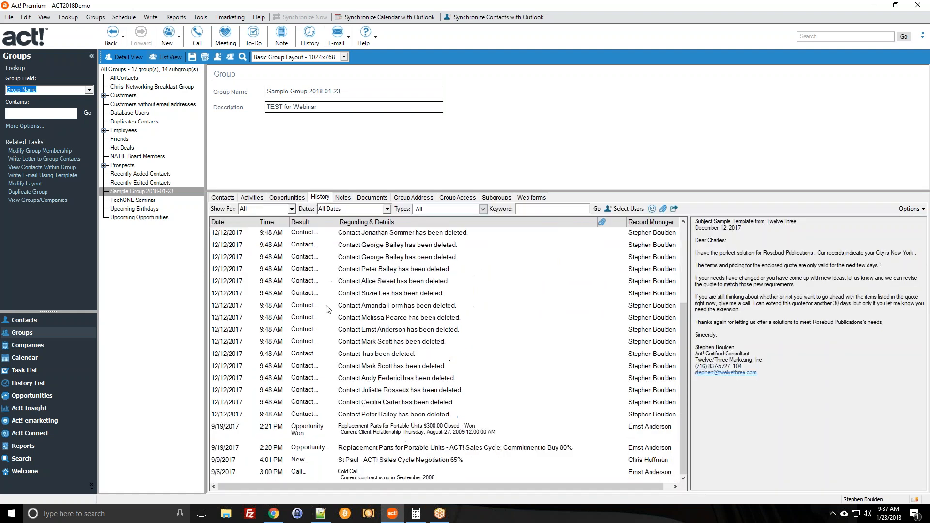
click(344, 198)
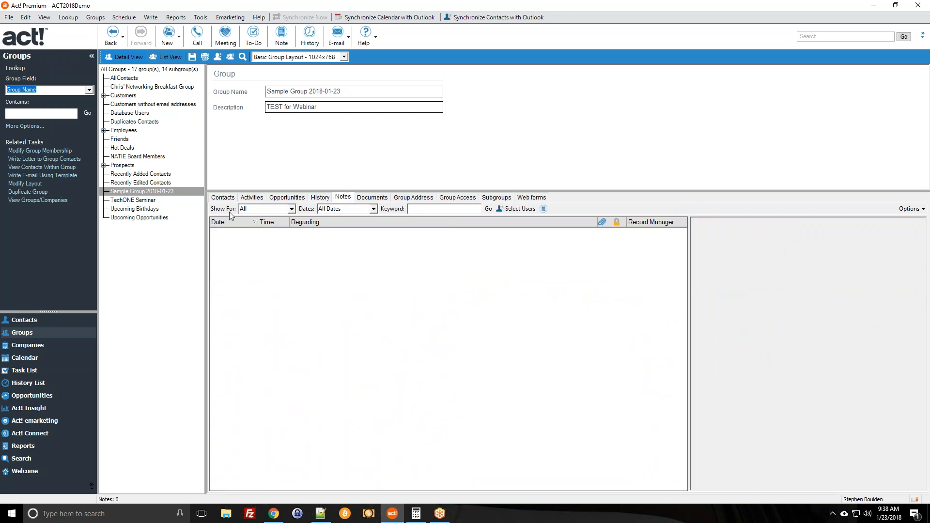
click(226, 199)
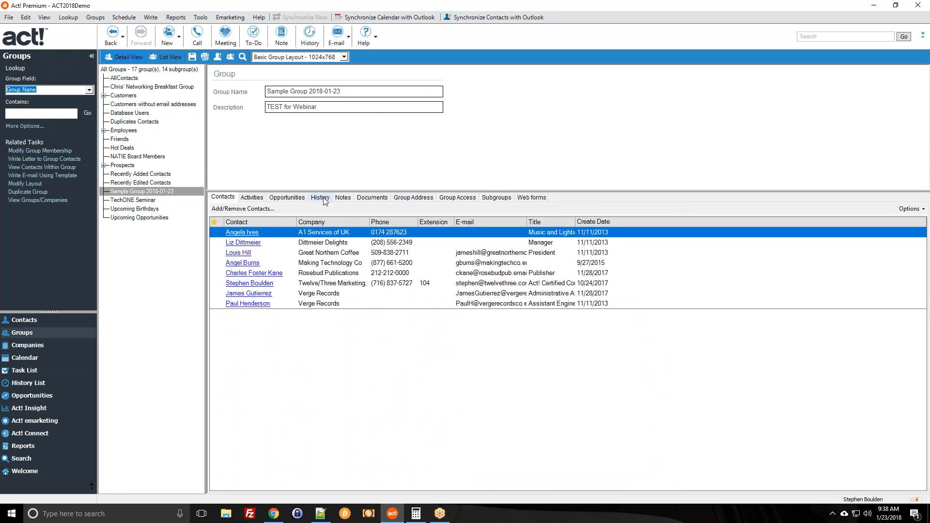
click(343, 199)
click(223, 198)
click(252, 197)
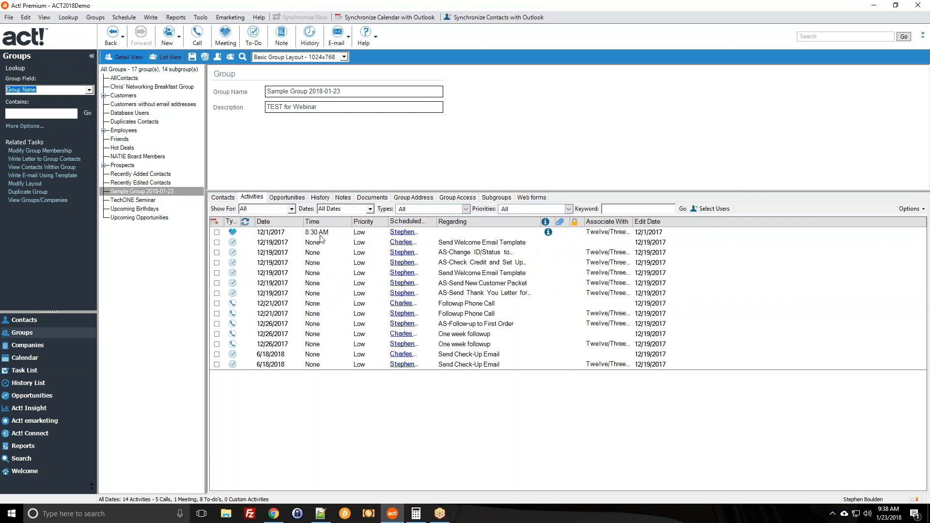
click(224, 197)
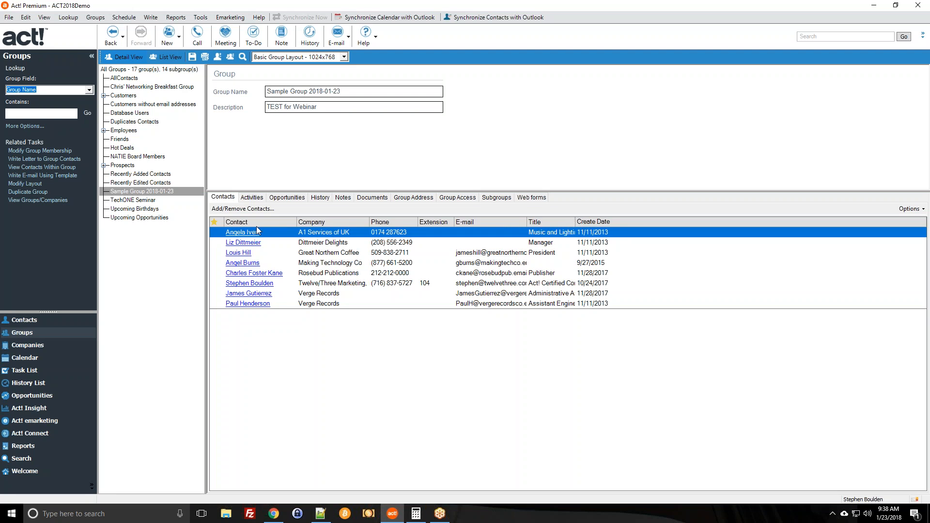
Add the ID/Status field to the group's contact-list columns.
click(909, 211)
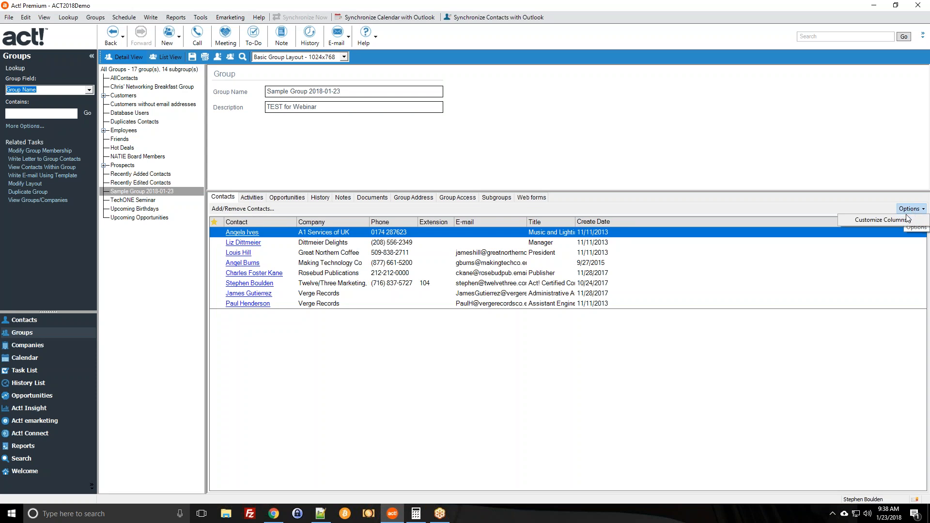
click(888, 220)
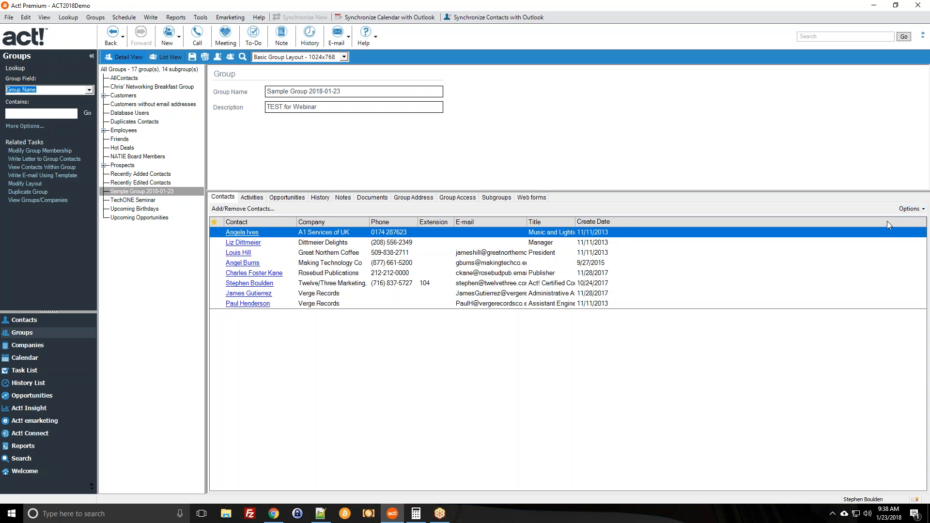
drag(472, 182, 612, 310)
click(531, 376)
scroll(531, 380, down, 12)
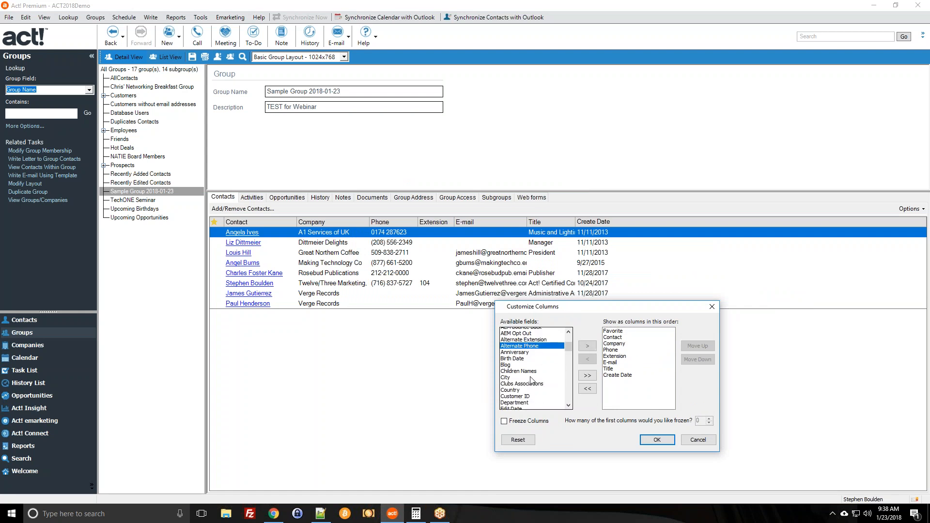
scroll(531, 381, down, 5)
click(527, 362)
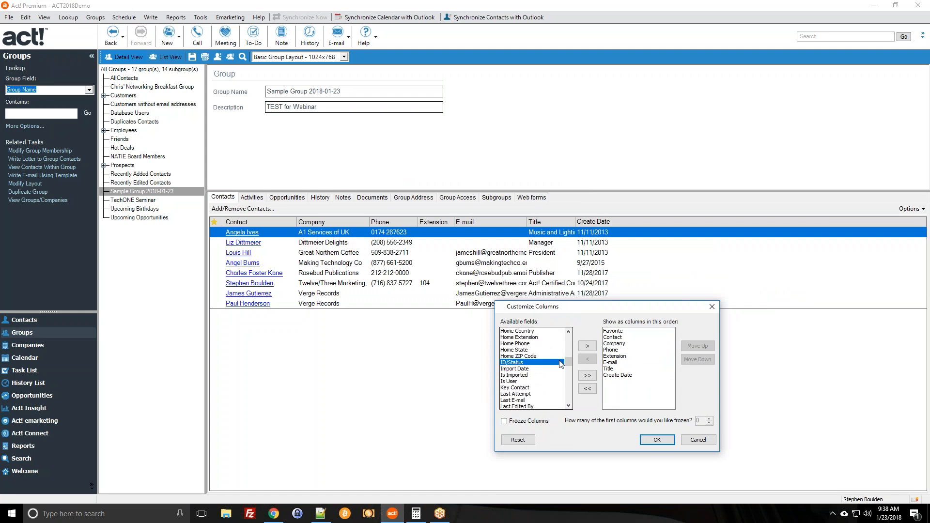
click(587, 348)
Place ID/Status just after Extension, widen it, and sort contacts by last name.
click(613, 382)
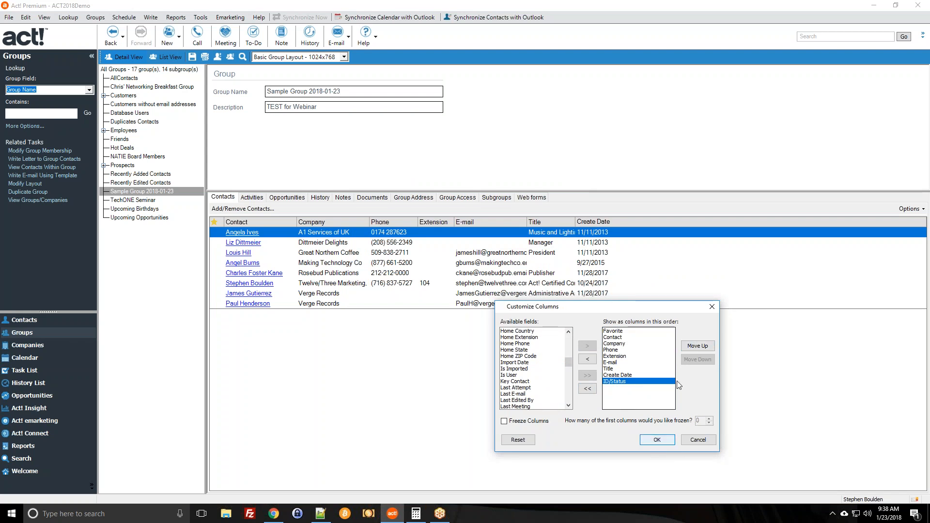
click(696, 345)
click(695, 345)
click(696, 346)
click(696, 346)
click(698, 345)
click(695, 361)
click(696, 361)
click(659, 439)
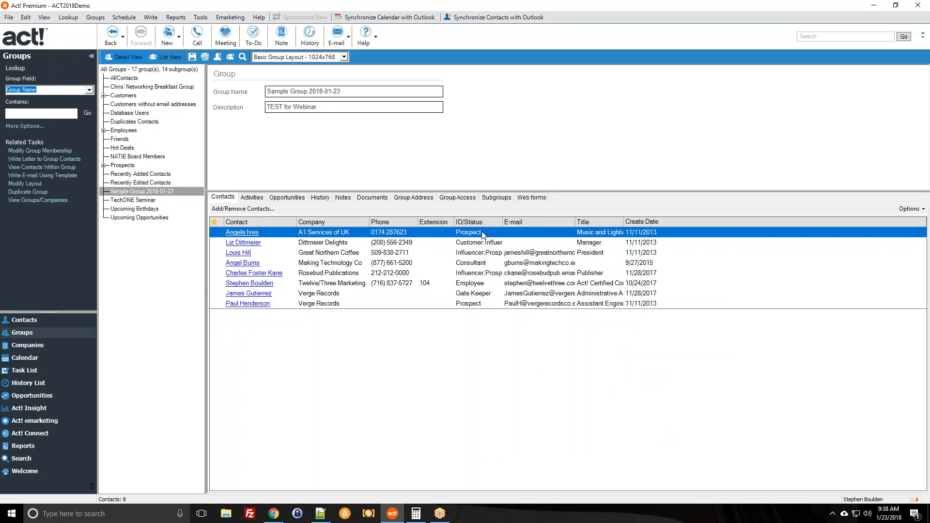
drag(501, 221, 531, 221)
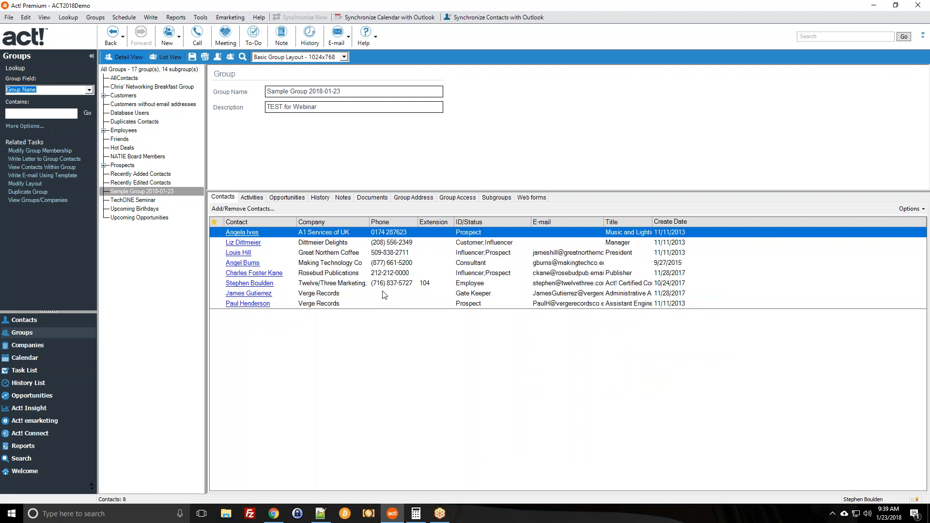
click(277, 220)
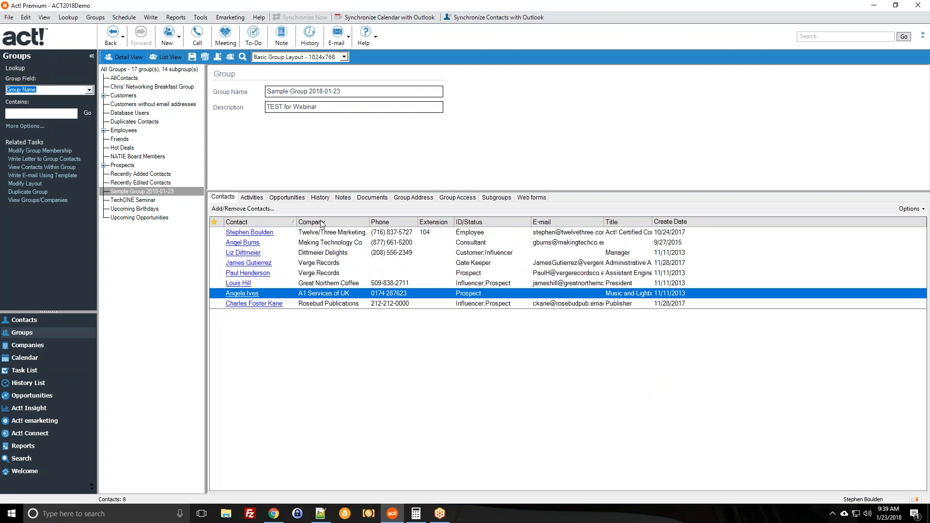
Sort contacts by company, view NATIE Board Members and Recently Edited Contacts, then return to Sample Group 2018-01-23.
click(303, 220)
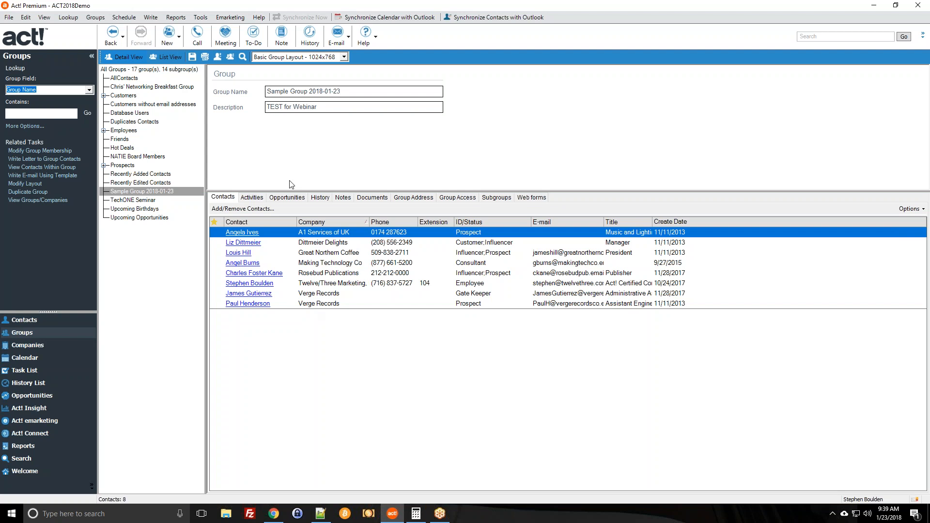
click(179, 194)
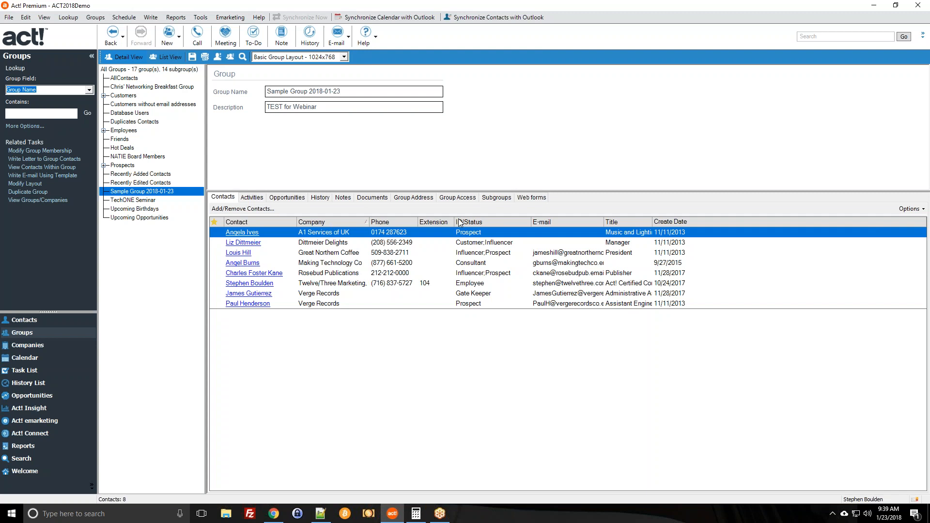
click(153, 157)
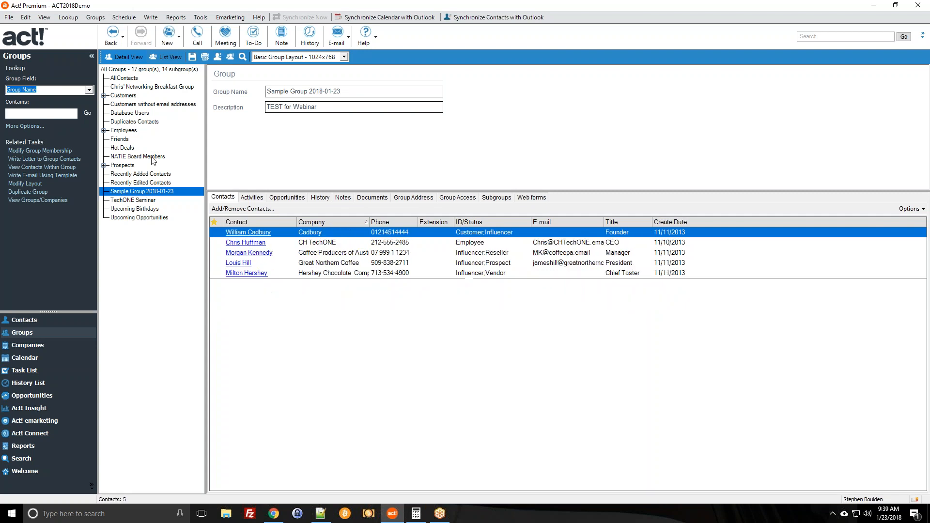
click(152, 182)
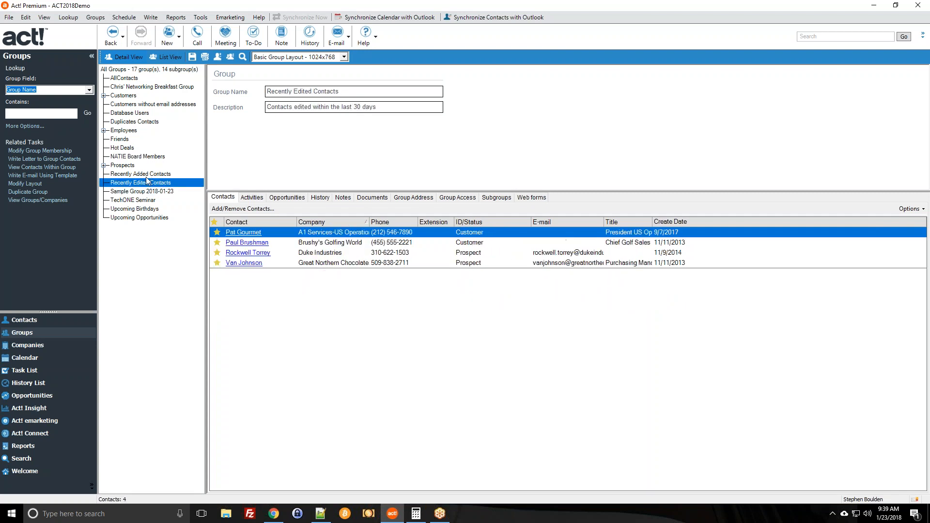
key(Down)
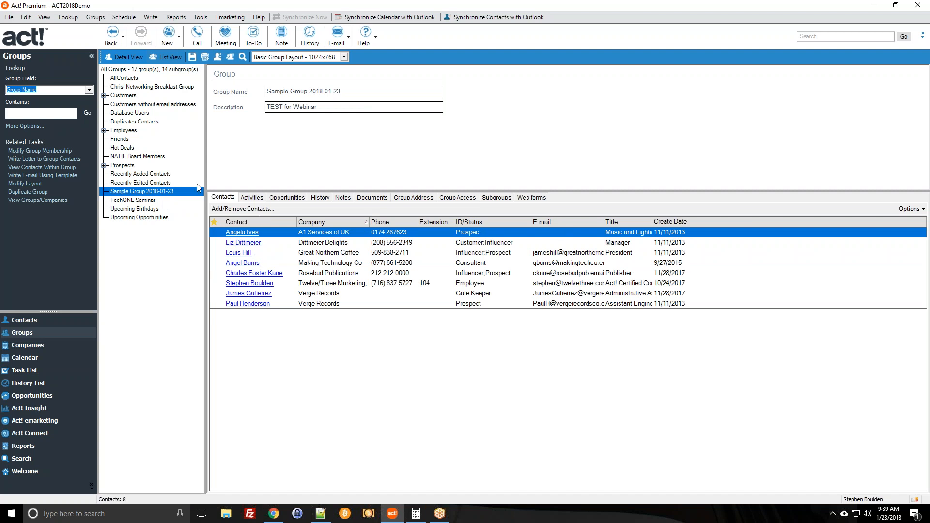
key(Up)
key(Down)
key(Down)
key(Up)
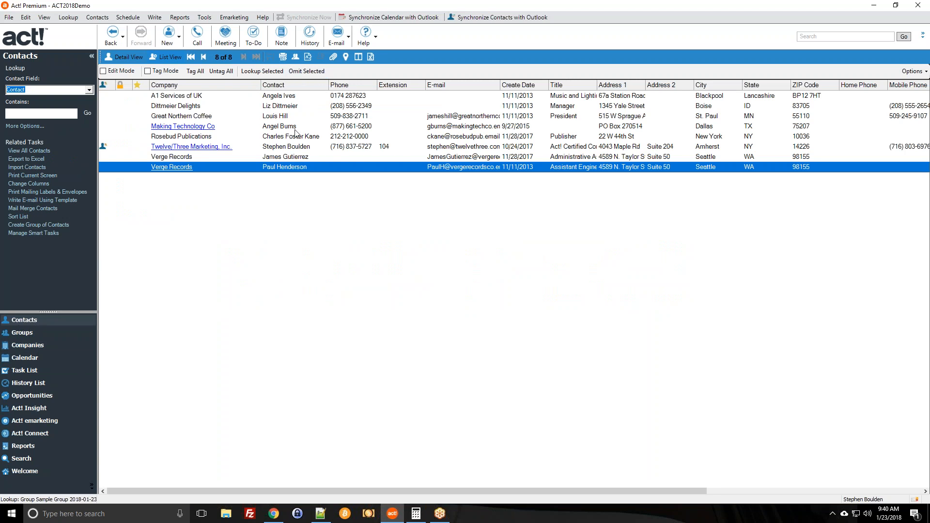
click(304, 99)
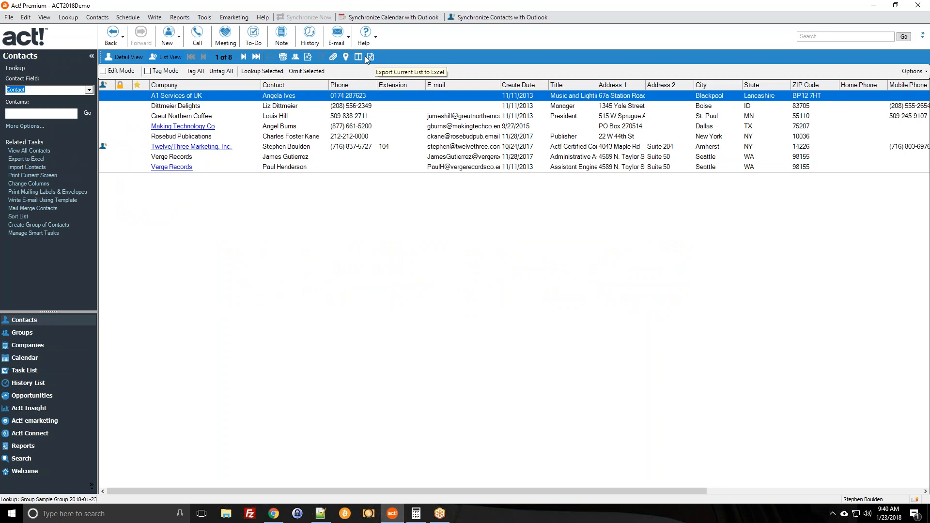
click(25, 18)
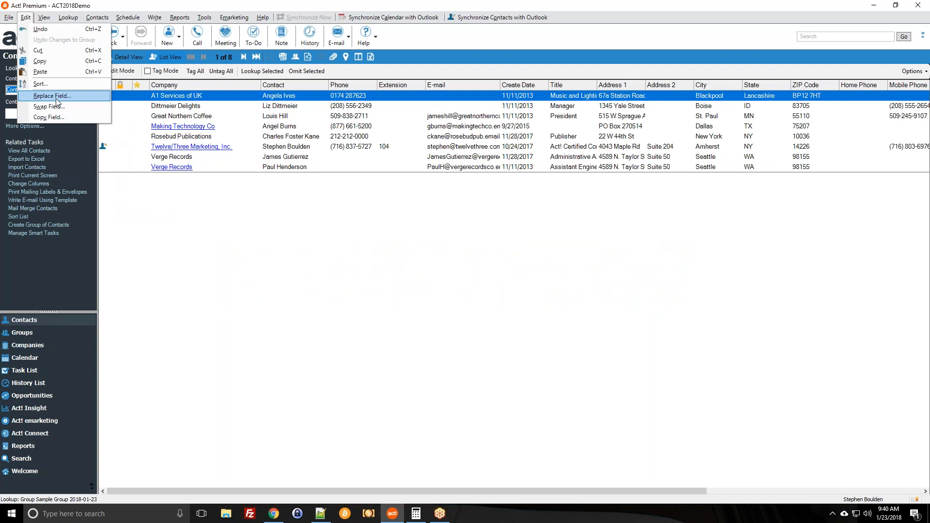
click(456, 219)
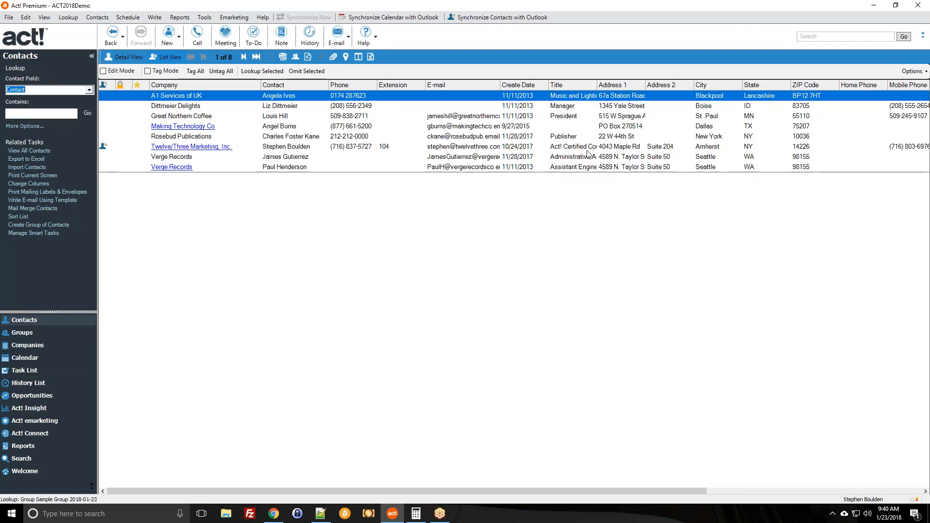
click(405, 139)
click(354, 117)
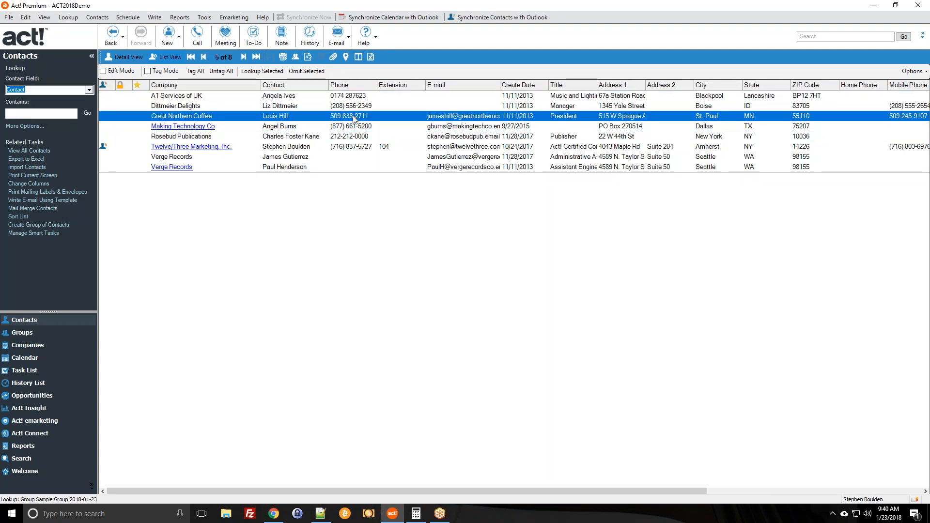
click(348, 106)
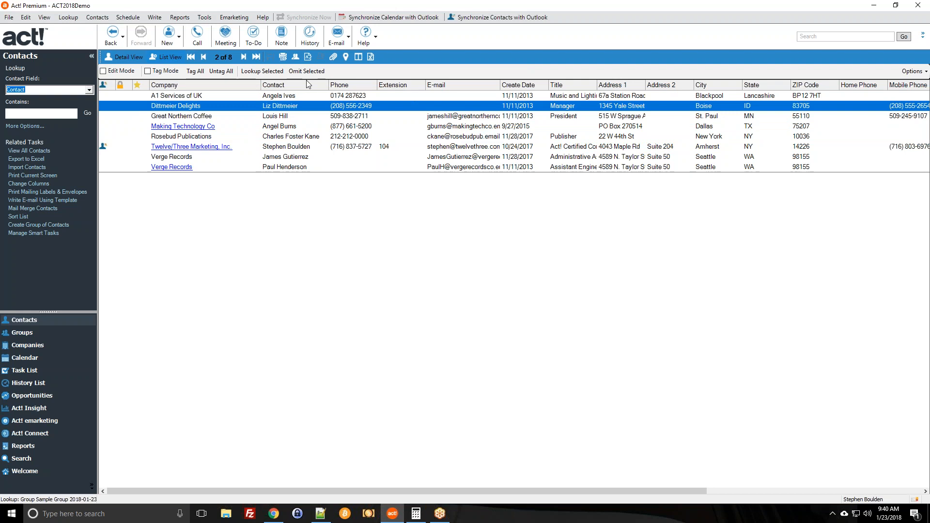
click(48, 332)
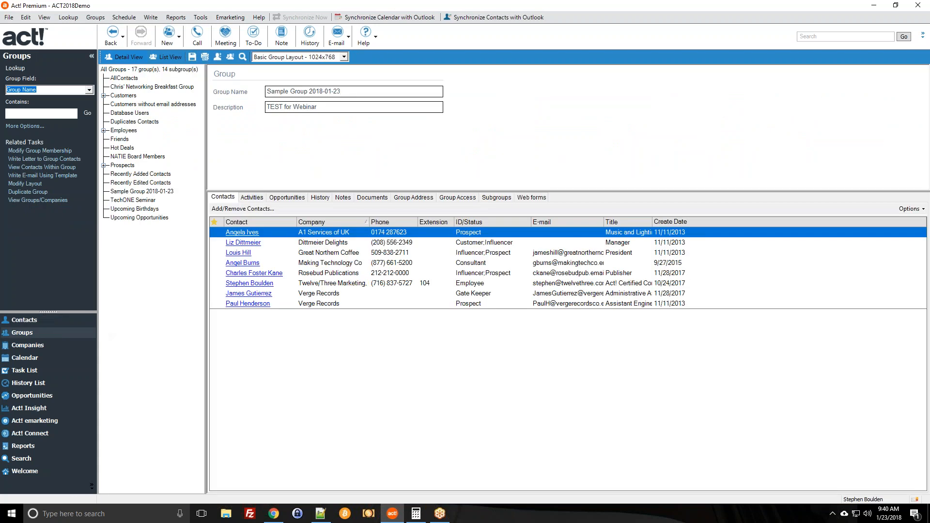
Verify A1 Services of UK's Groups/Companies tab lists Sample Group 2018-01-23, then start a new group.
click(130, 191)
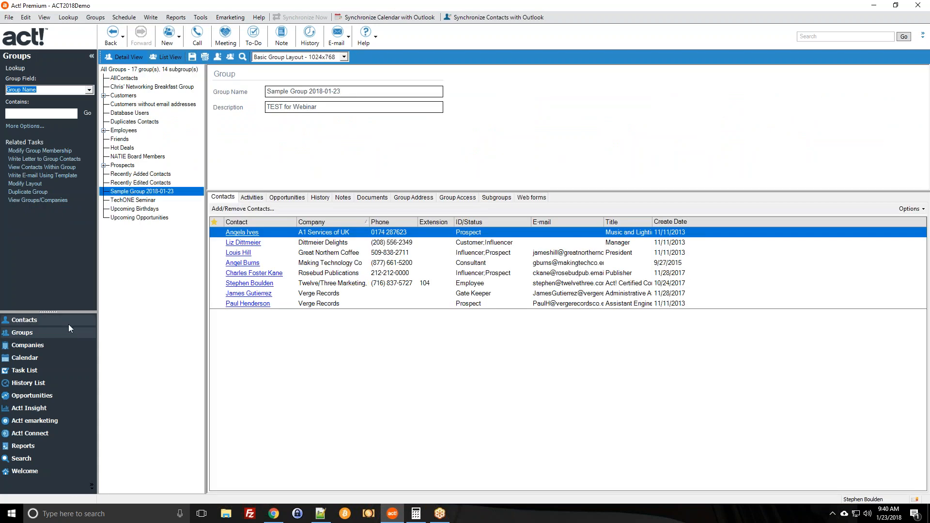
click(238, 233)
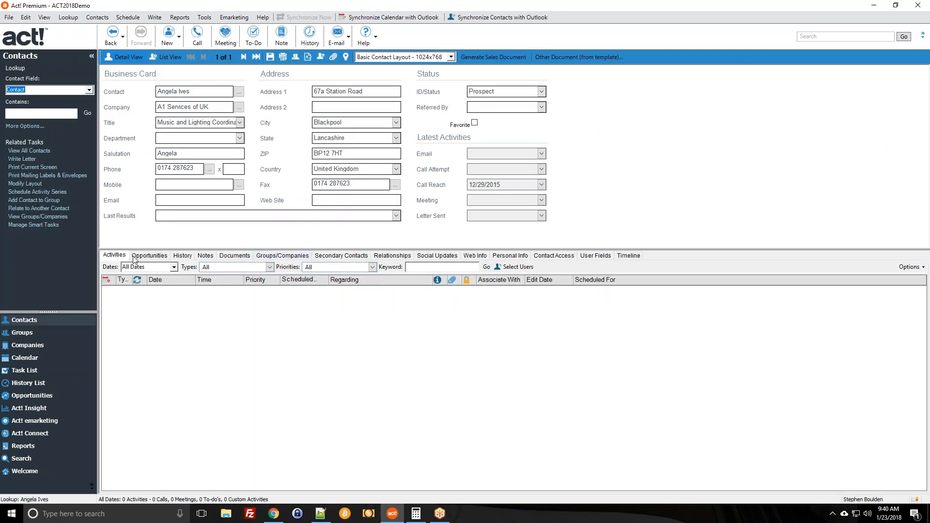
click(284, 257)
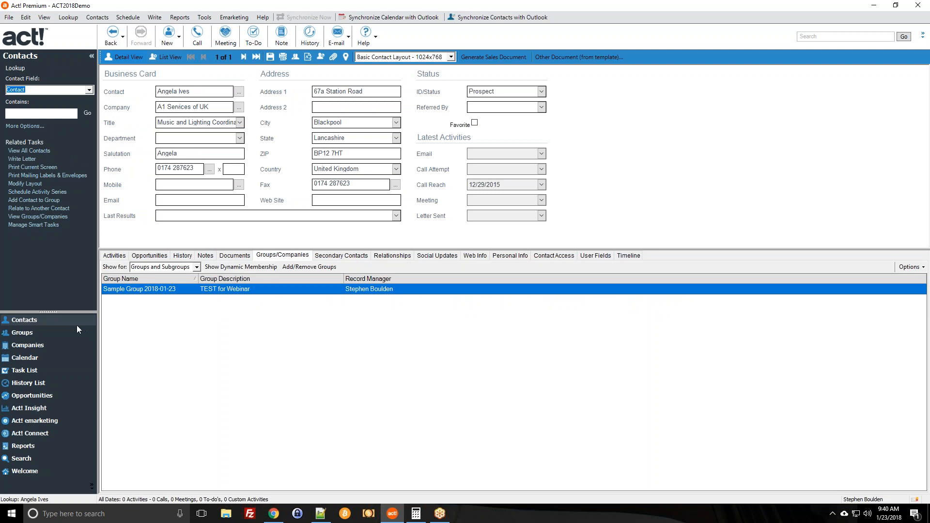
click(28, 334)
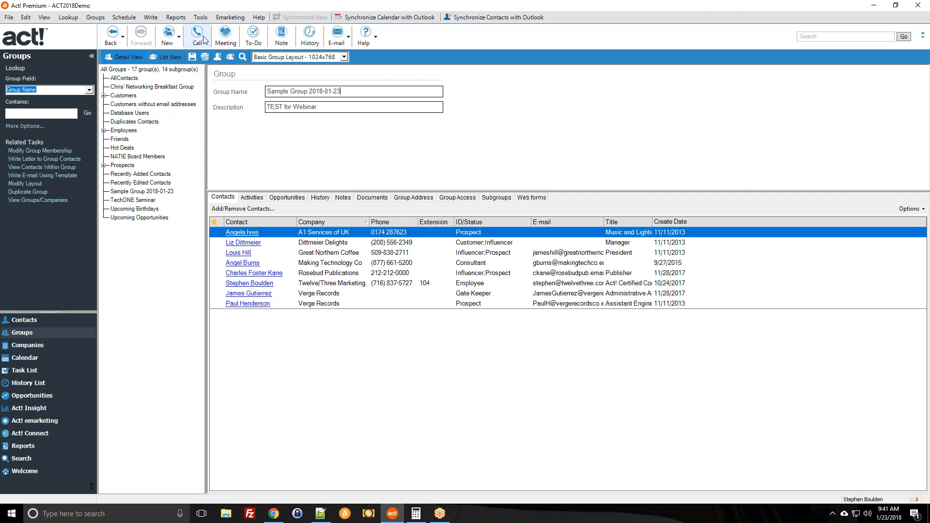
click(169, 41)
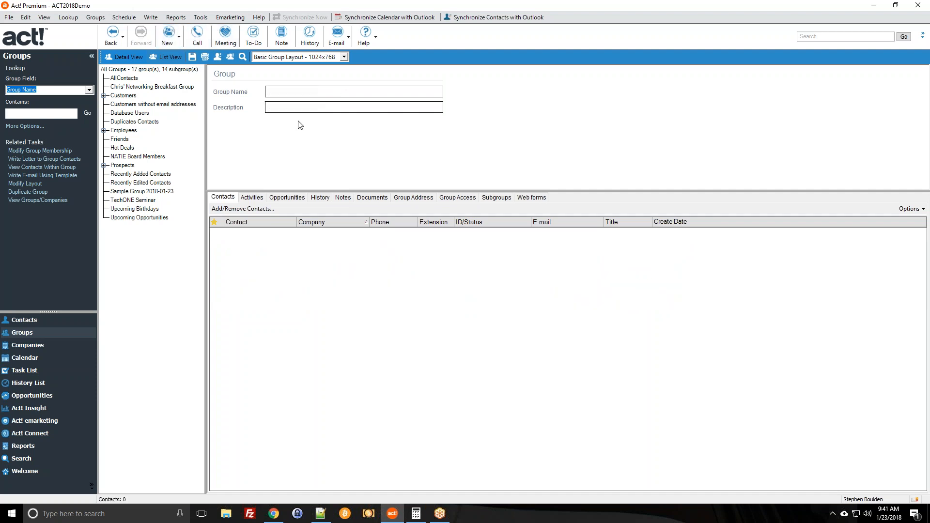
Save group 'Sample DYNAMIC Group 2018-01-23' described 'Test dynamic group for emarketing' and open Add/Remove Contacts.
text(Samp)
text(le DYNAMIC Group 2018-)
text(01-23)
text(Test dya)
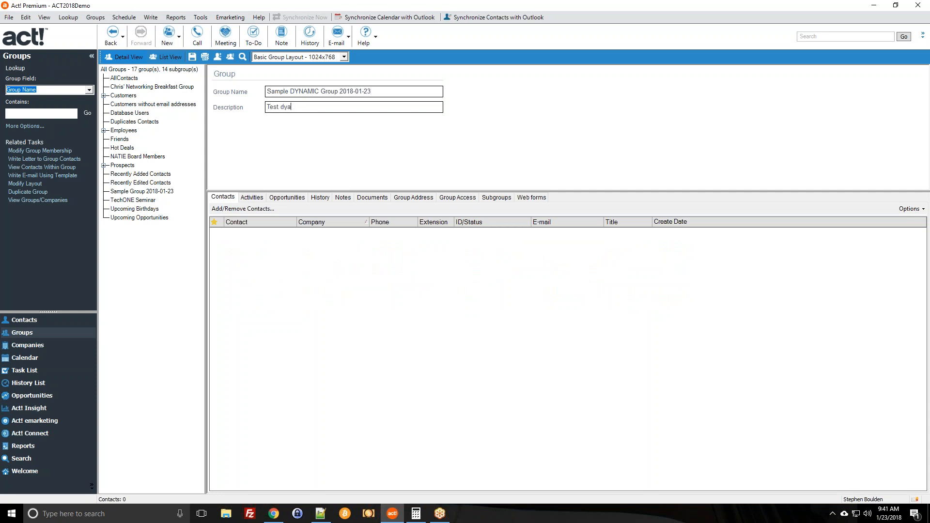
text(mnamic group for emarketing)
click(193, 57)
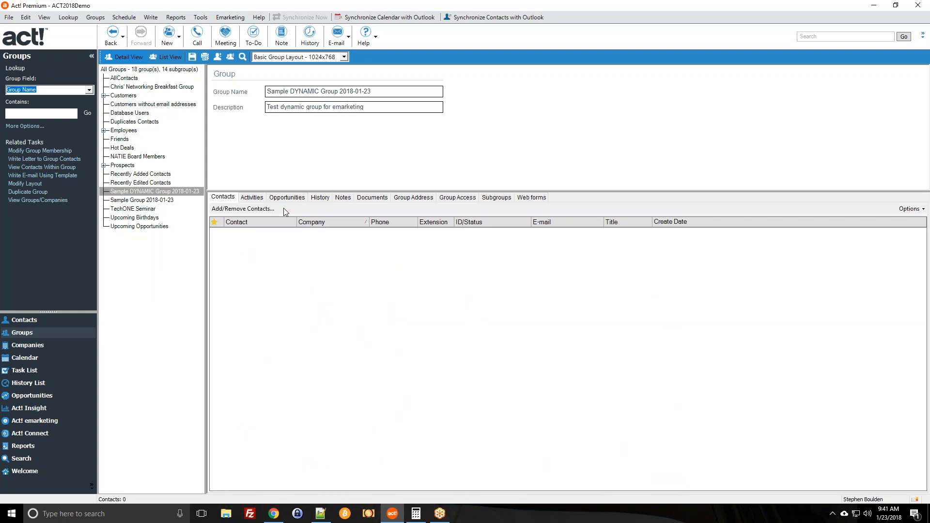
click(225, 211)
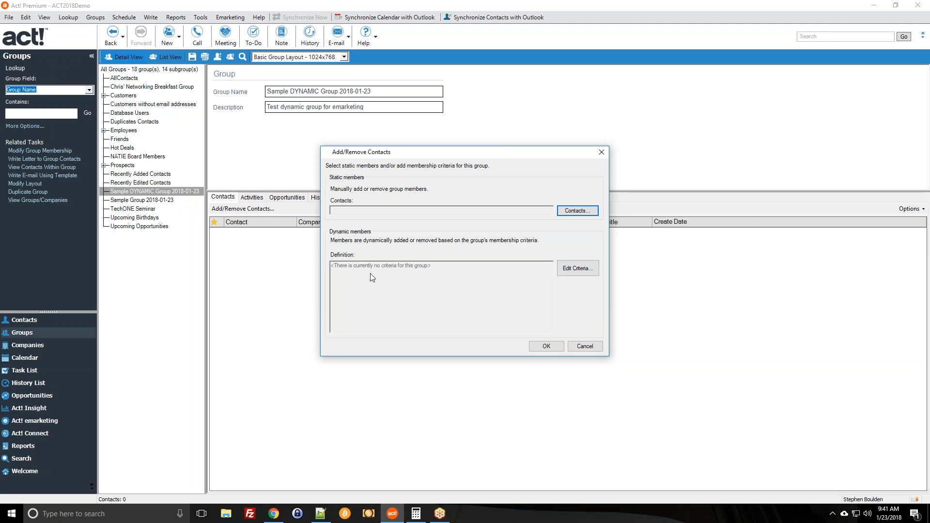
Start defining group criteria, reviewing the field and operator lists, with Contact as the record type.
click(586, 274)
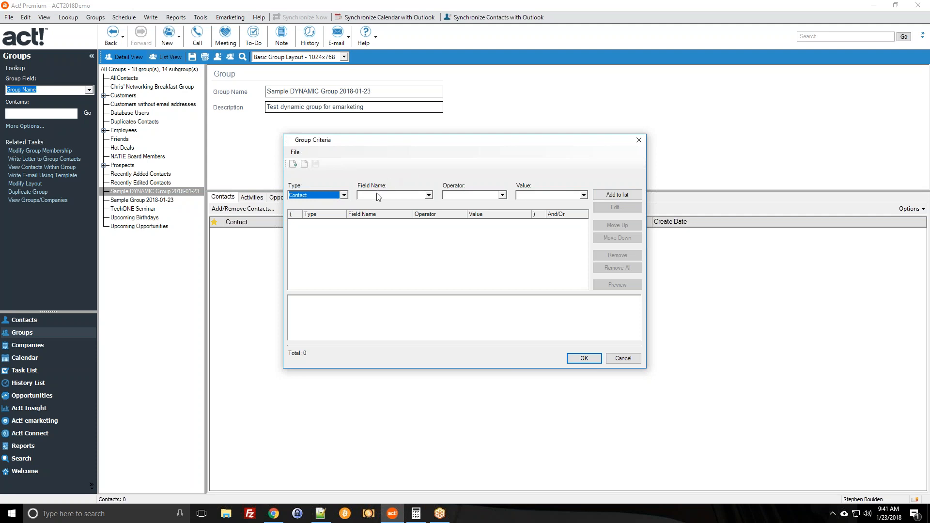
click(420, 195)
click(475, 197)
click(474, 197)
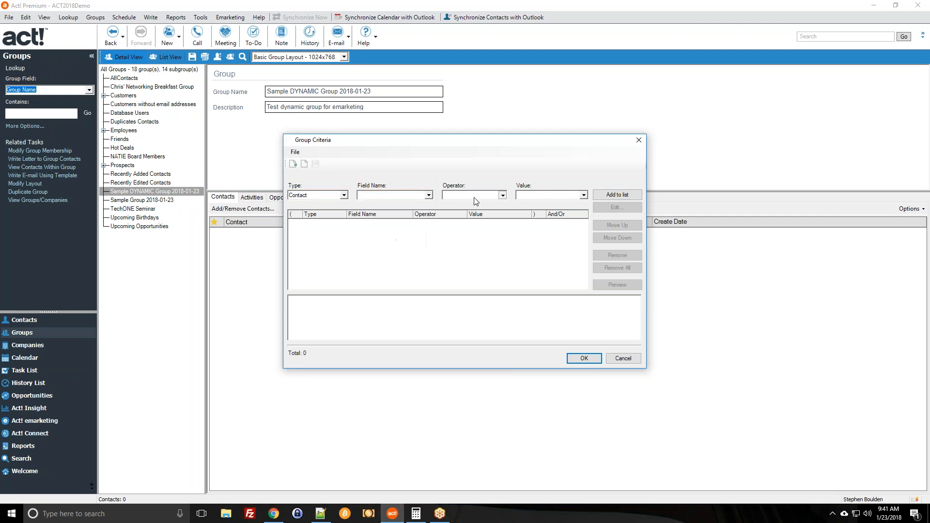
click(536, 192)
click(389, 197)
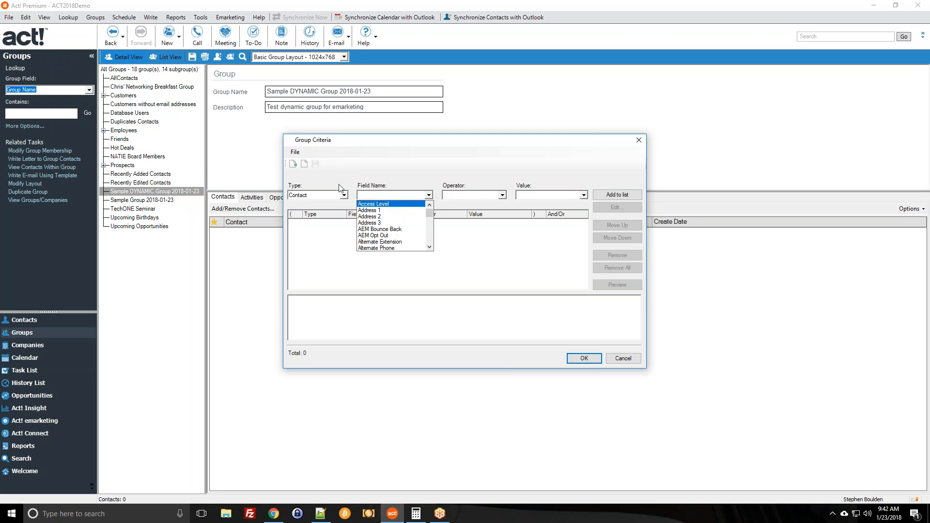
click(320, 194)
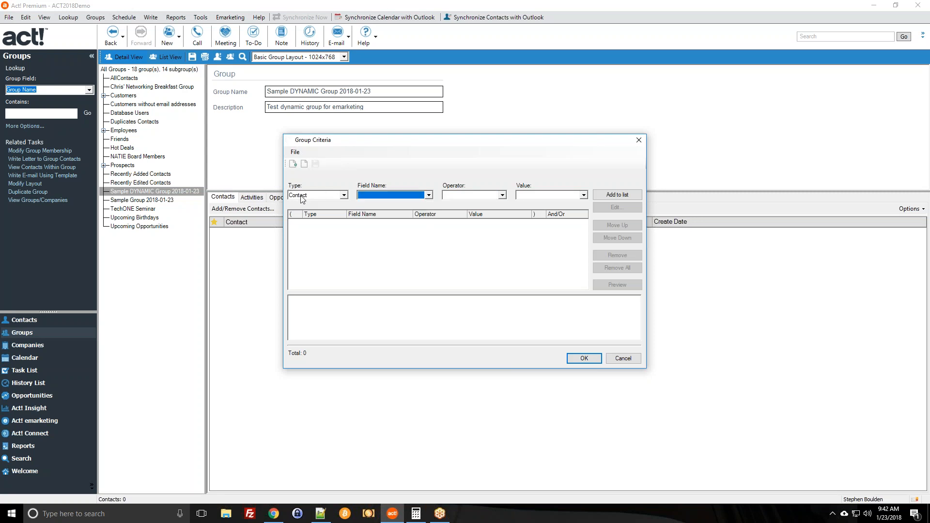
click(300, 195)
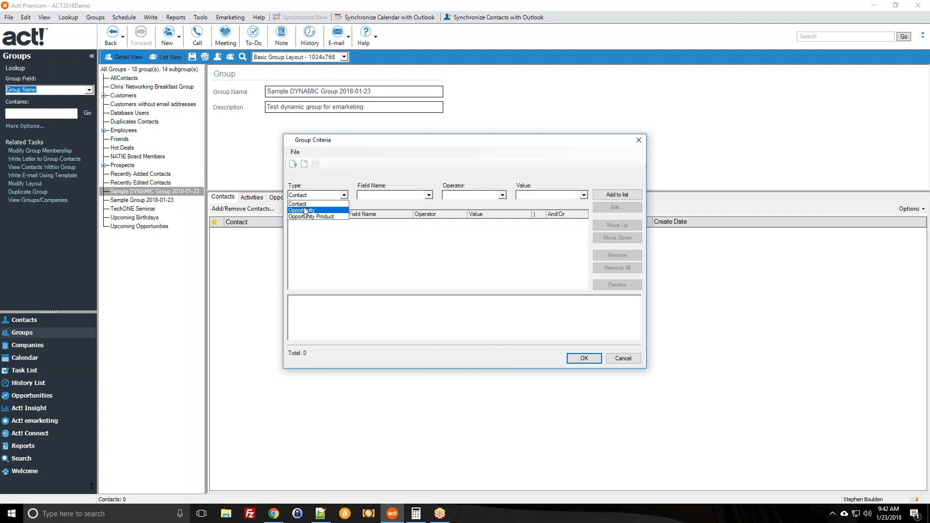
click(304, 204)
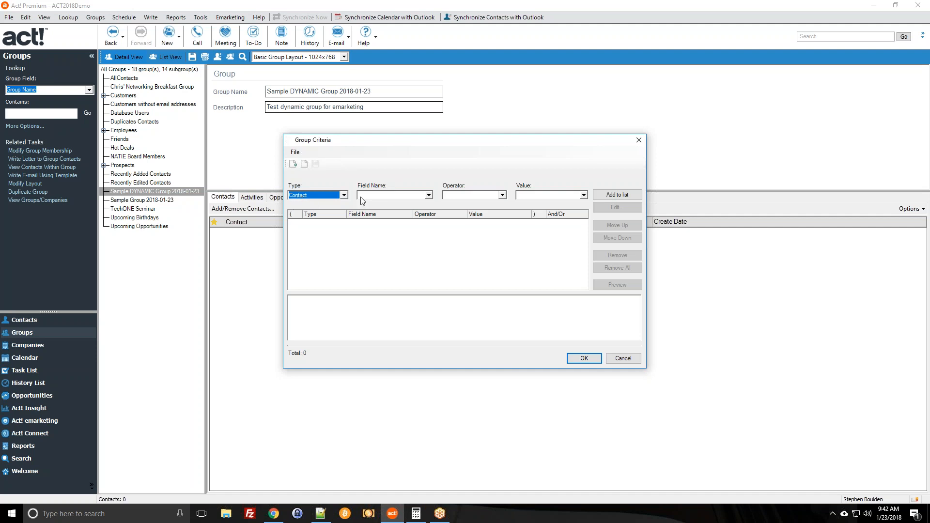
Set the criterion field to ID/Status with the Contains operator.
click(391, 195)
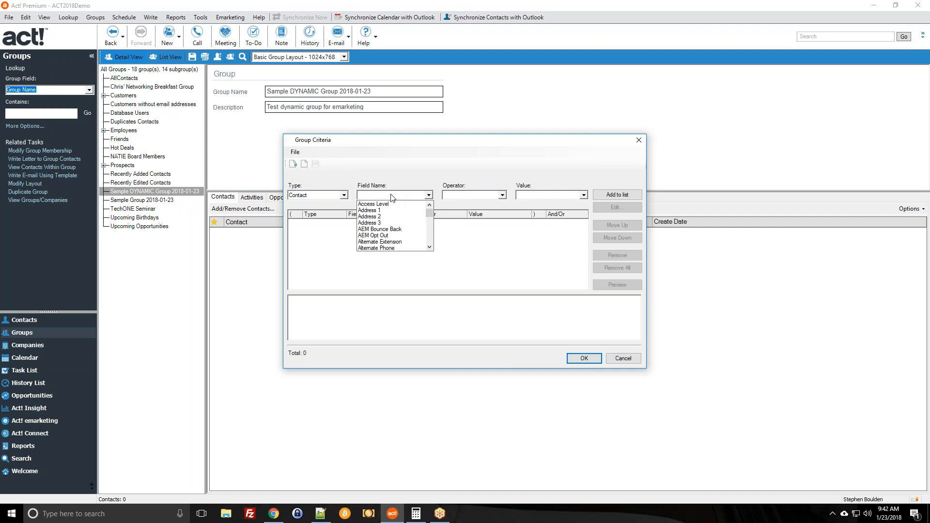
scroll(401, 223, down, 2)
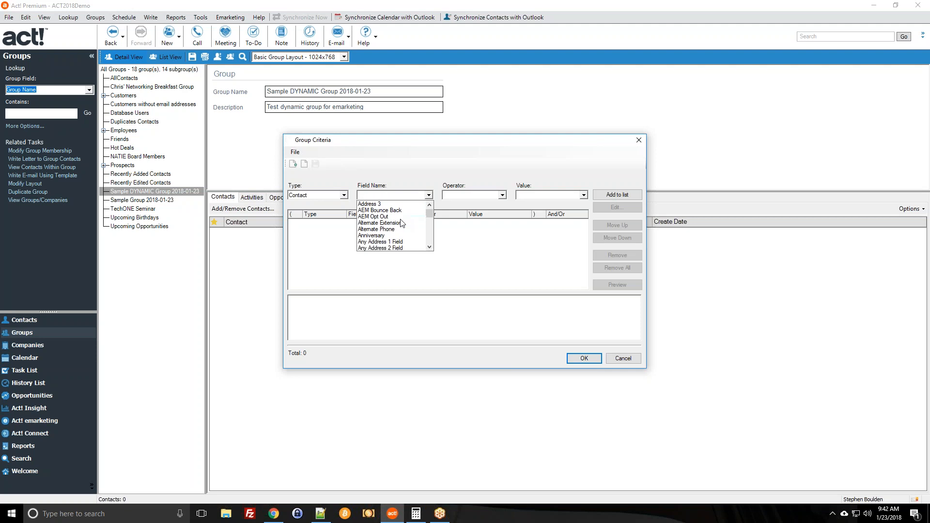
scroll(401, 222, down, 5)
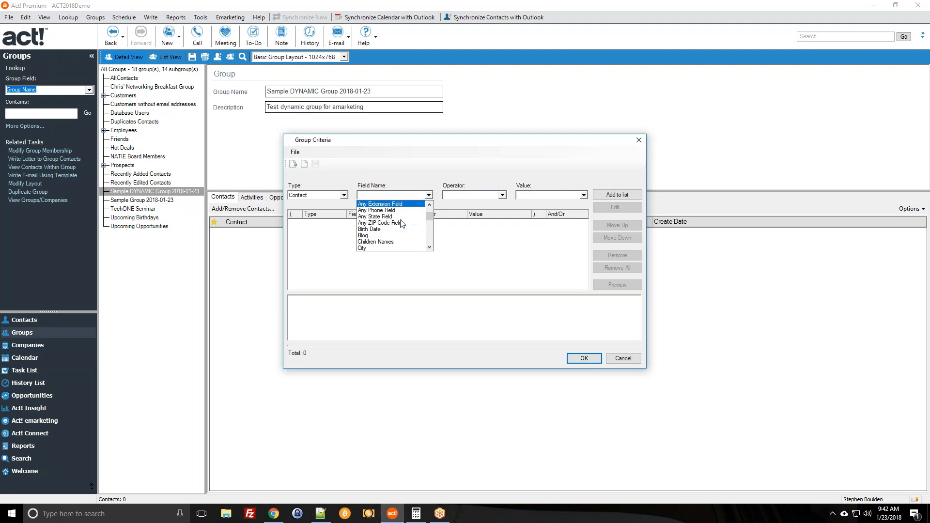
scroll(401, 223, down, 3)
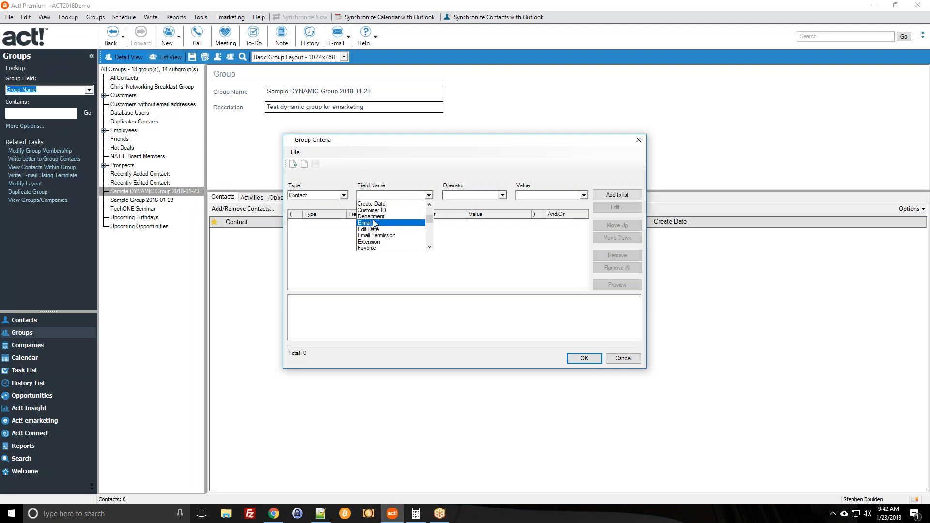
click(380, 224)
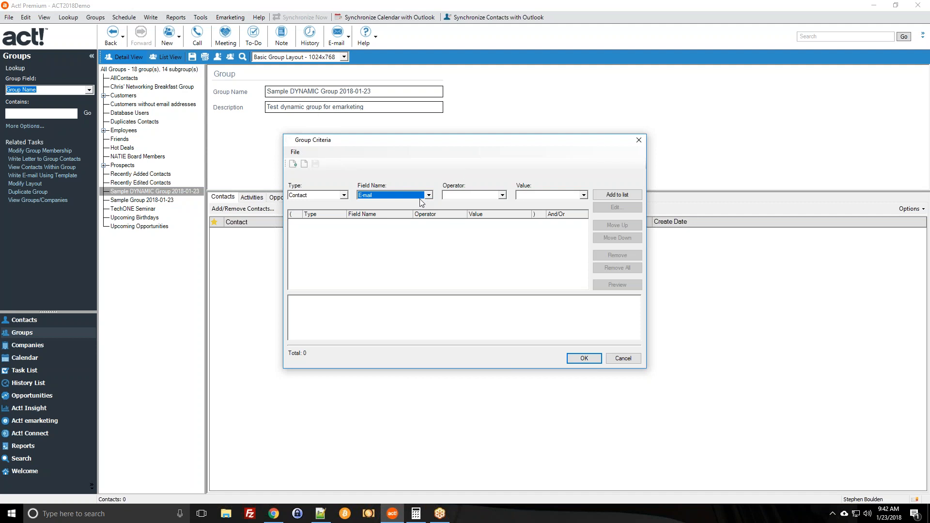
click(392, 195)
scroll(392, 225, down, 5)
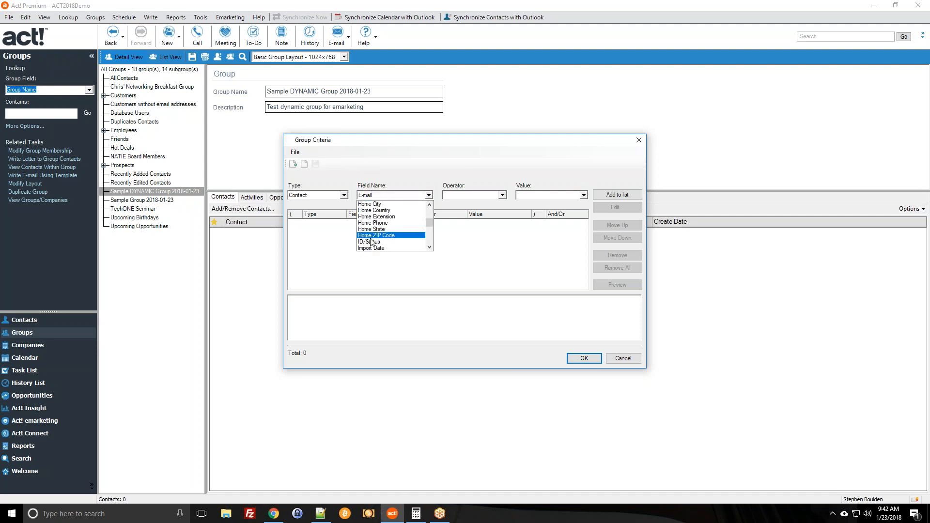
click(375, 243)
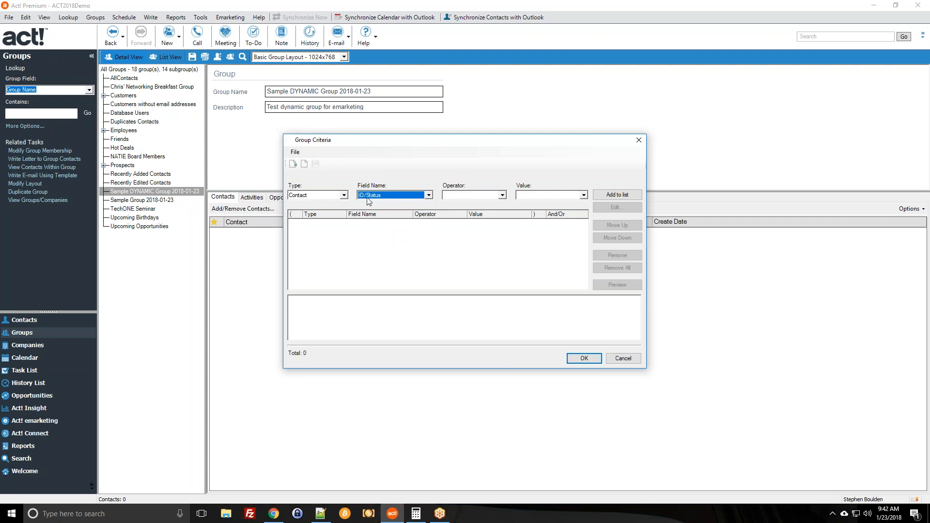
click(460, 196)
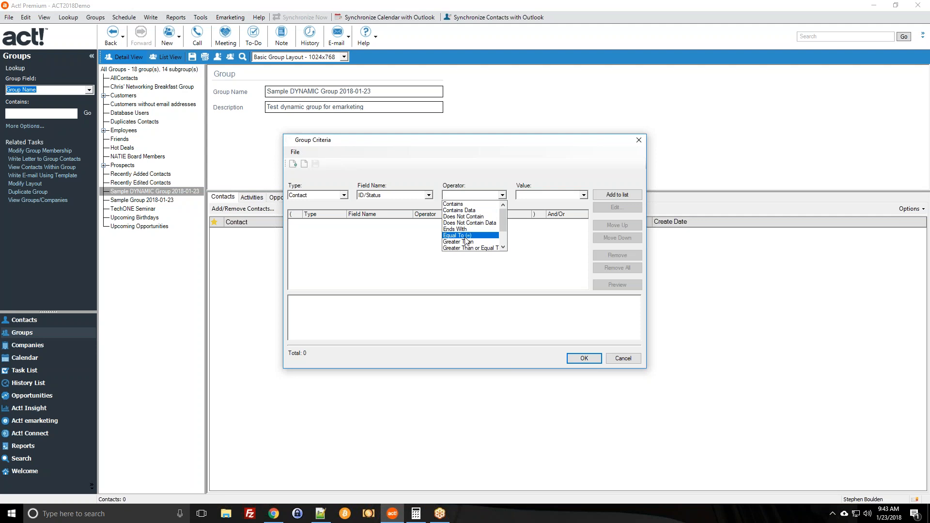
click(456, 204)
Add ID/Status contains 'cust' to the list and preview the 83 matching contacts.
click(524, 196)
text(cust)
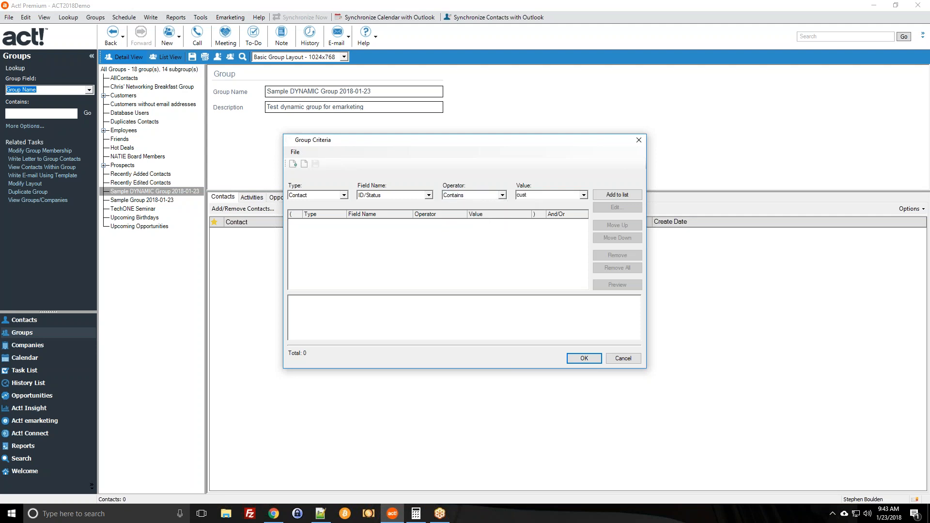
click(620, 194)
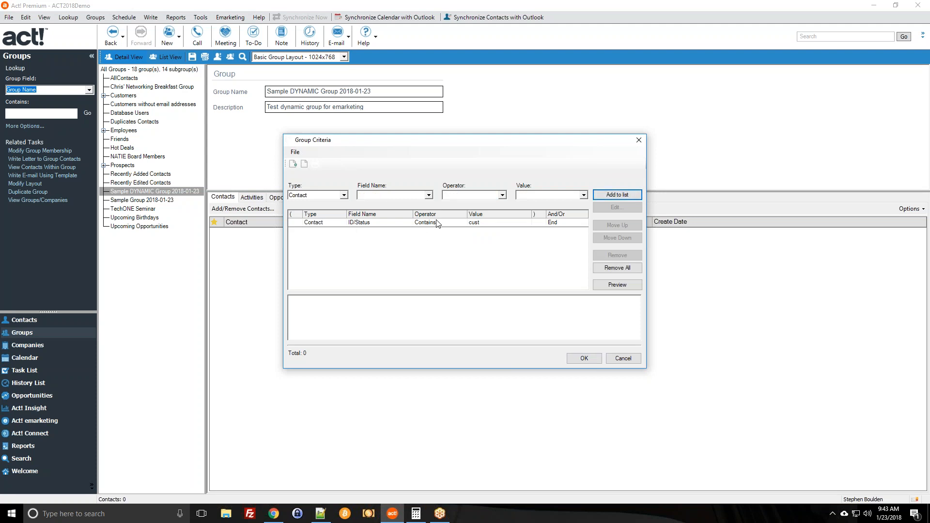
click(413, 222)
click(628, 285)
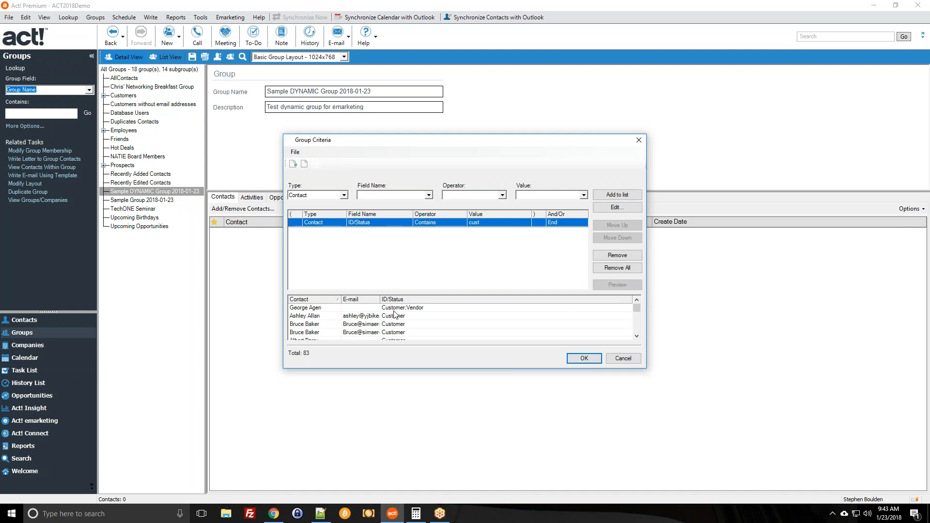
scroll(393, 314, down, 3)
scroll(394, 315, down, 15)
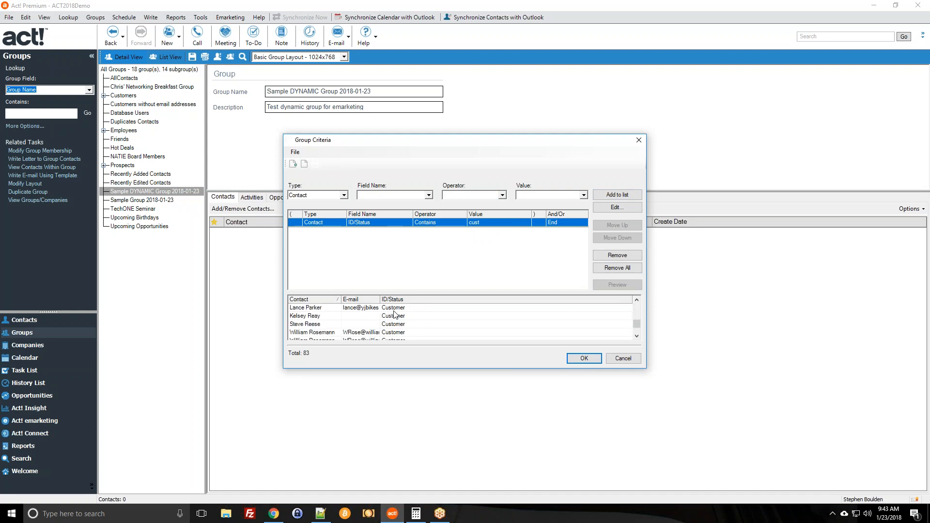
scroll(396, 324, up, 20)
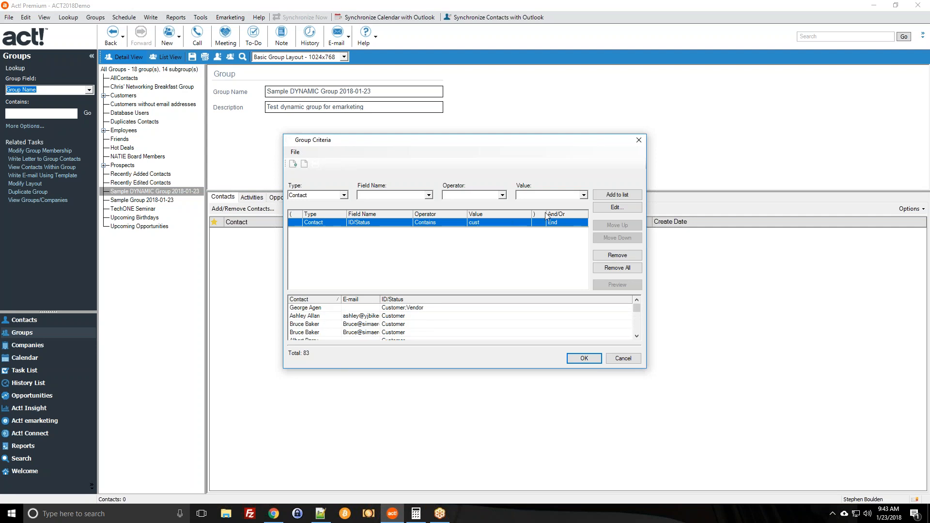
Open the cust criterion for editing, cancel it, and remove it from the list.
click(610, 207)
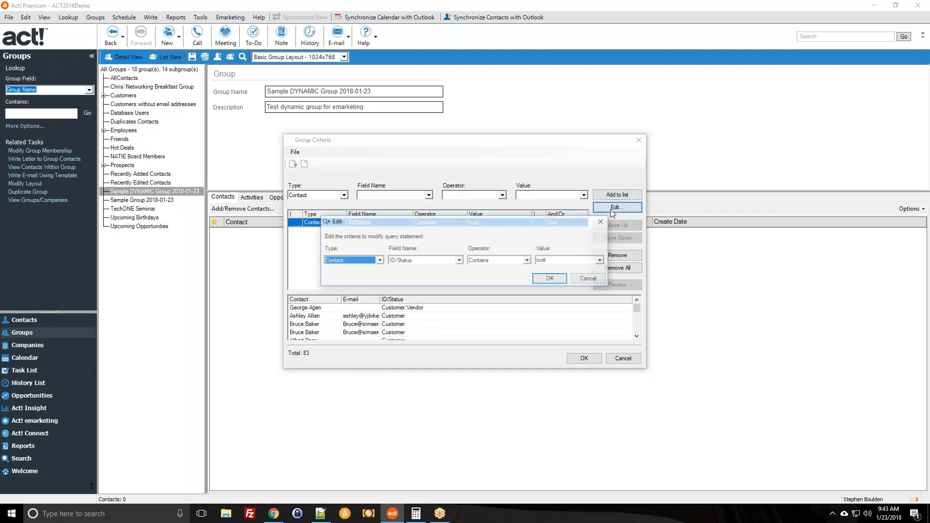
click(590, 279)
click(428, 195)
scroll(412, 235, down, 5)
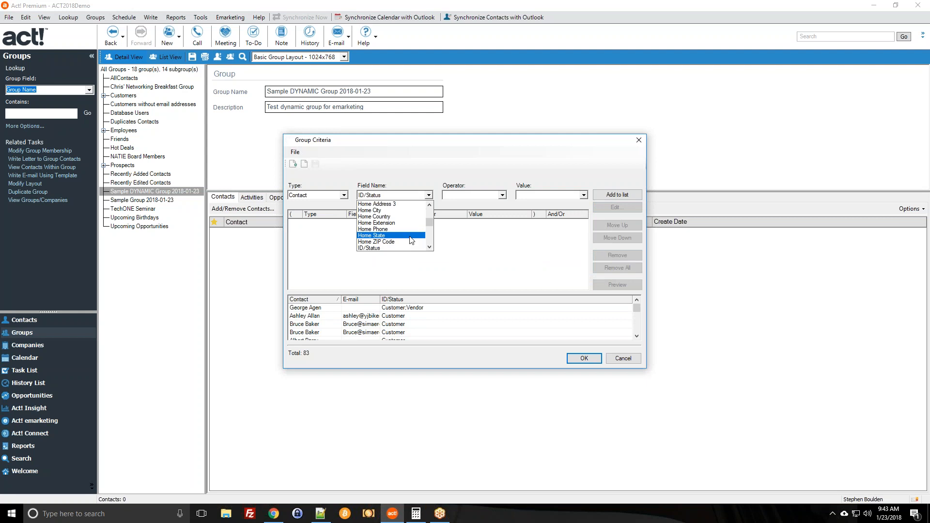
click(411, 235)
Set the ID/Status criterion's operator to Contains.
click(482, 199)
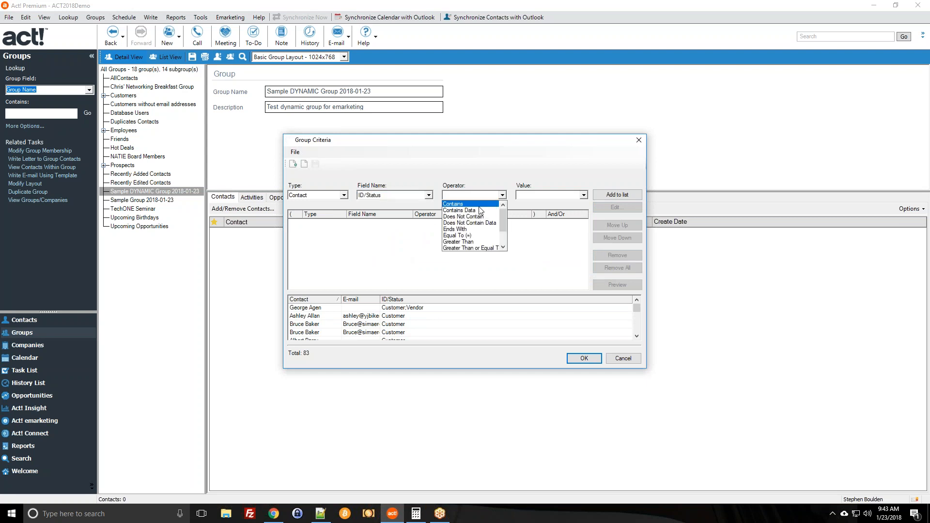
click(476, 204)
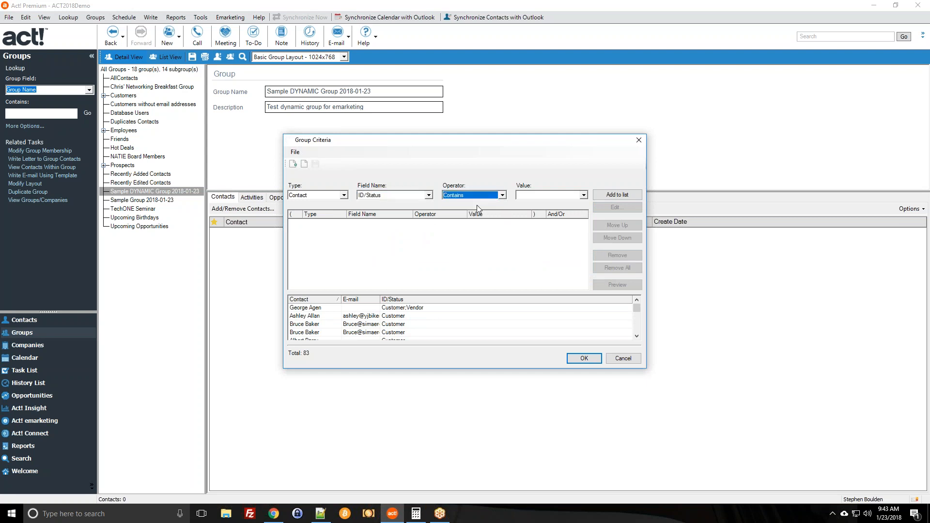
click(525, 195)
click(488, 193)
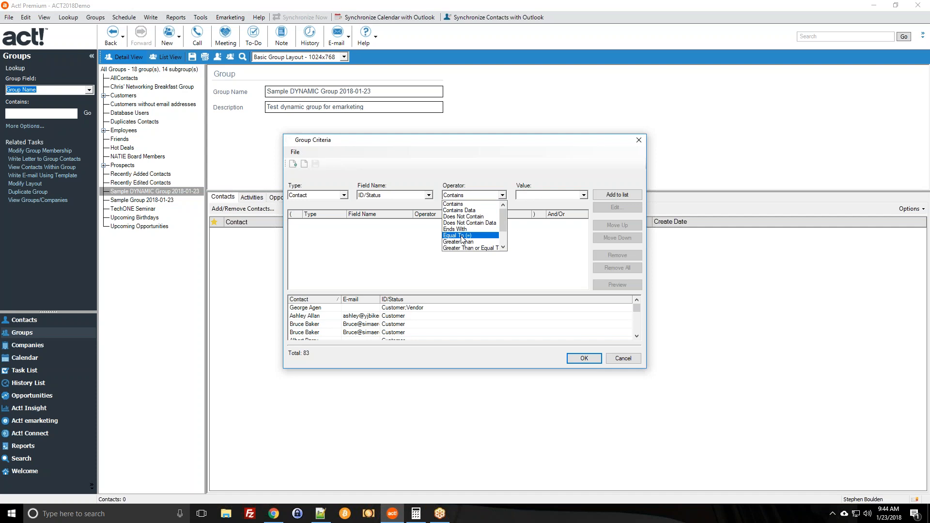
scroll(461, 237, down, 2)
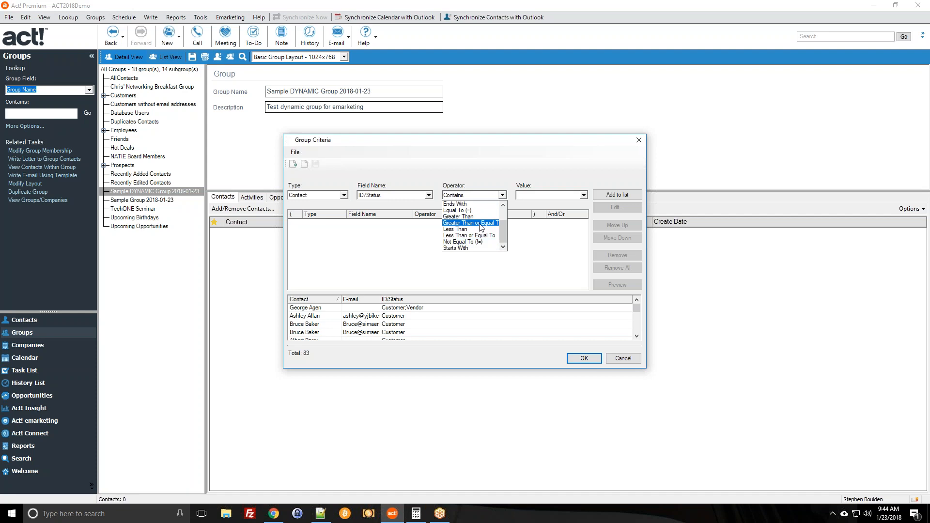
scroll(477, 223, up, 2)
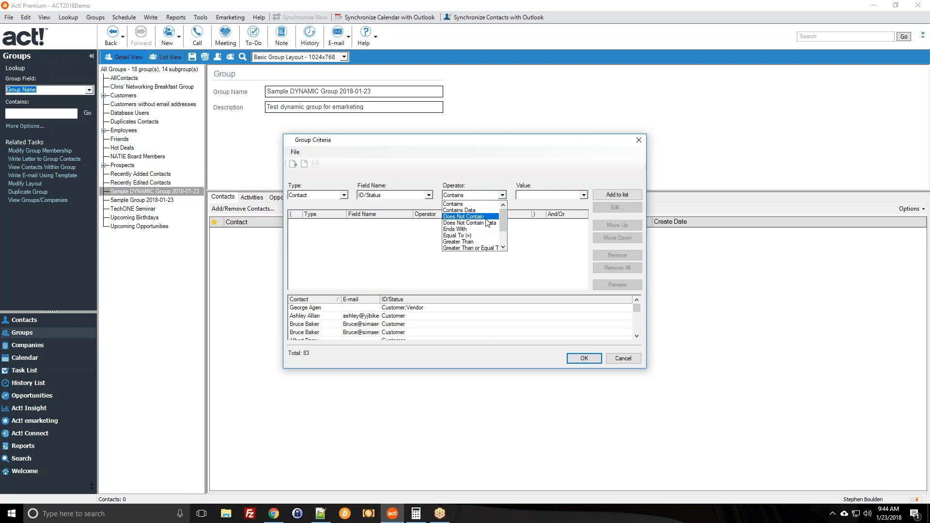
click(450, 204)
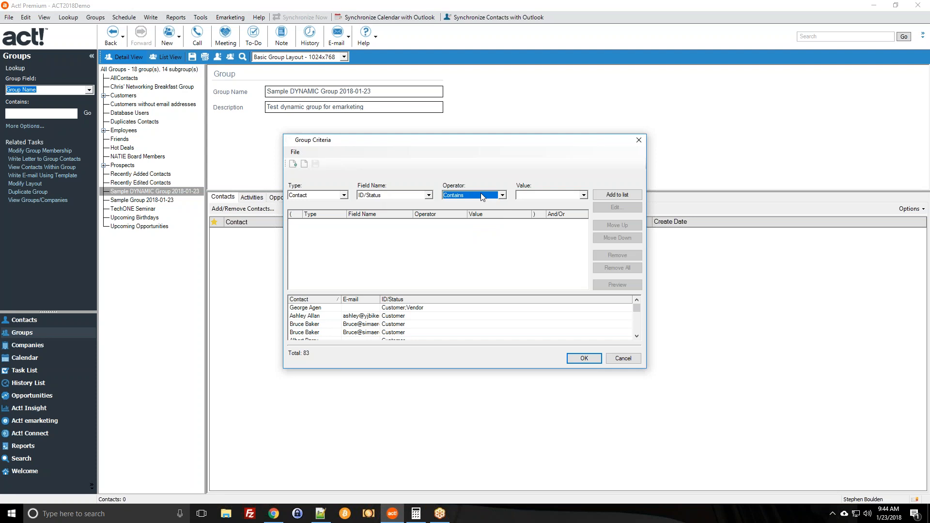
Choose Customer as the value and add ID/Status Contains Customer to the list.
click(583, 195)
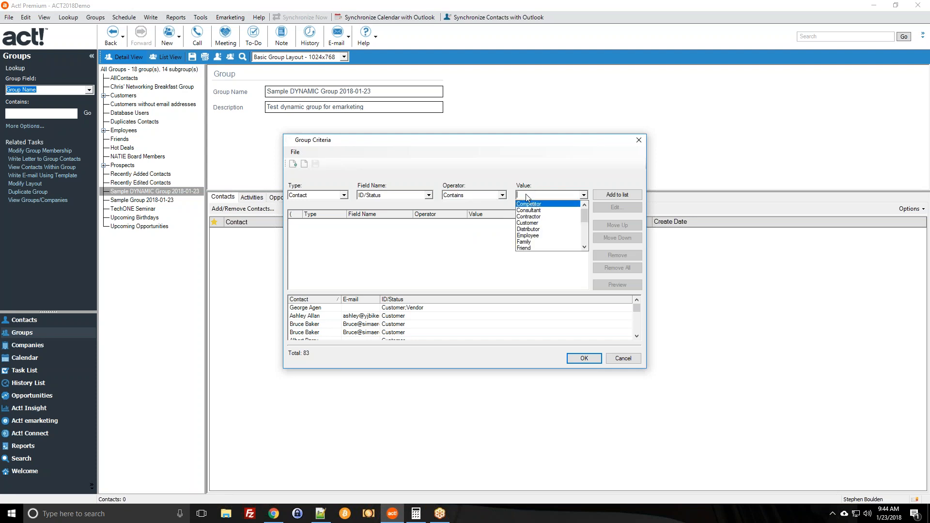
click(540, 223)
click(584, 196)
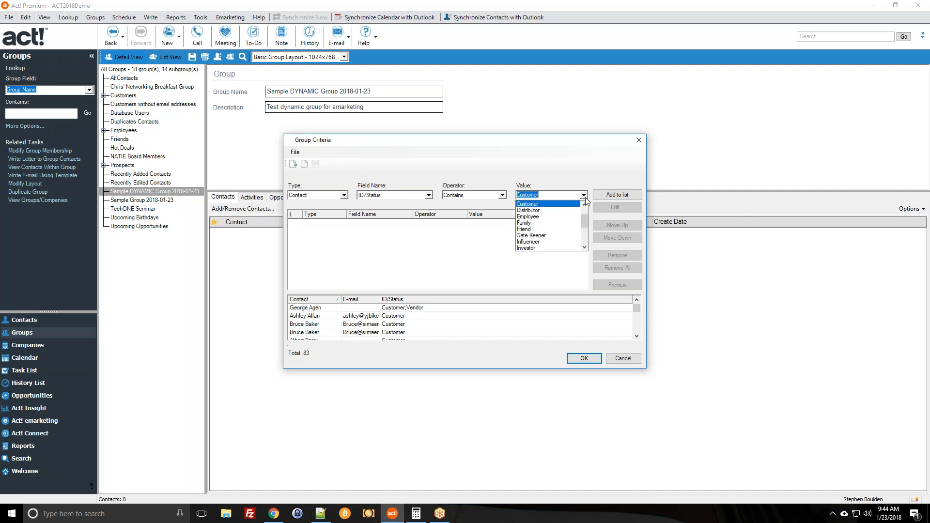
scroll(558, 223, down, 2)
scroll(558, 224, up, 3)
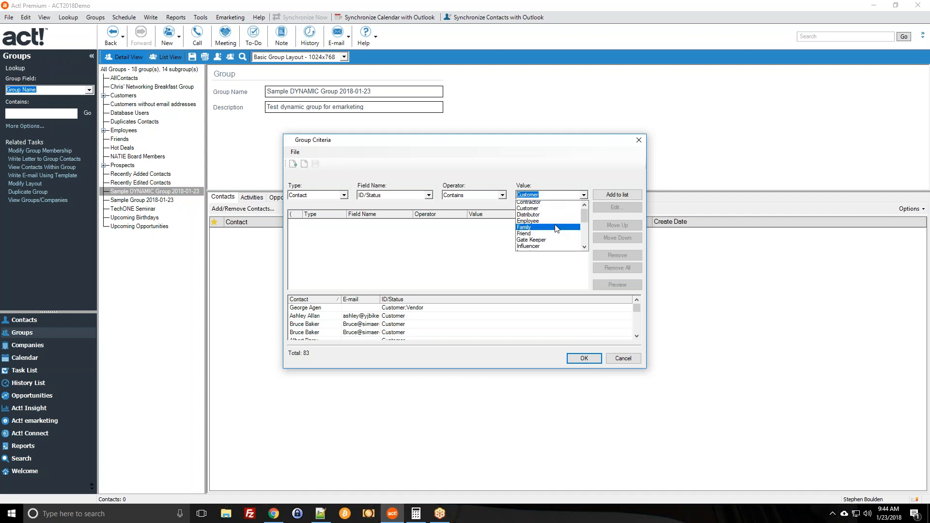
click(532, 223)
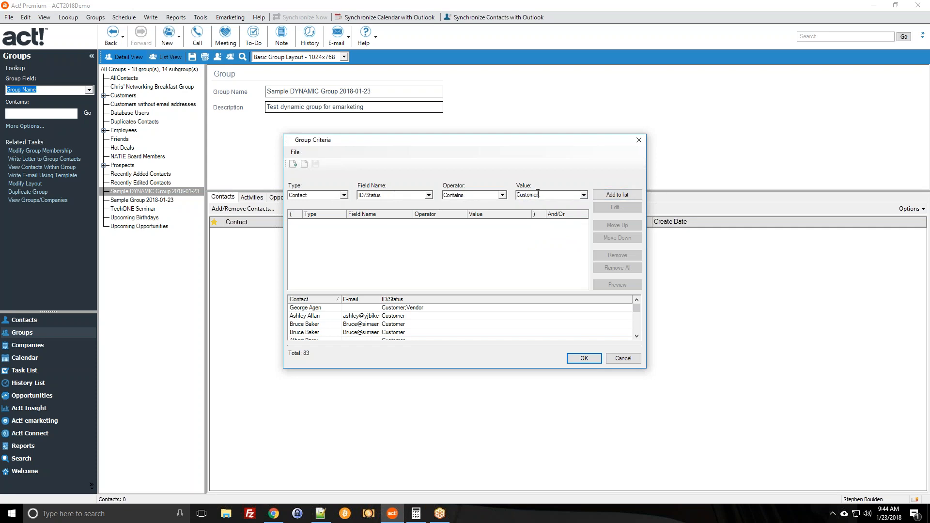
click(617, 195)
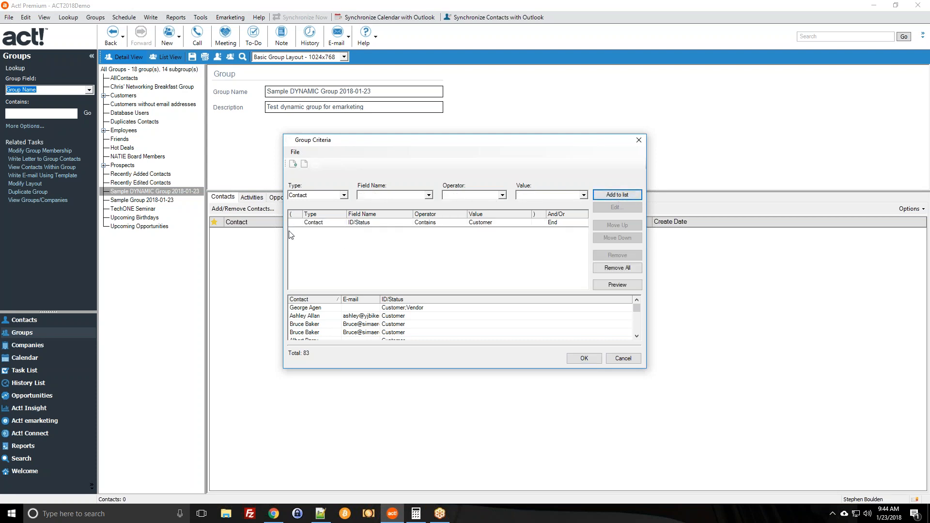
Preview the contacts matching the ID/Status Contains Customer criterion.
click(315, 223)
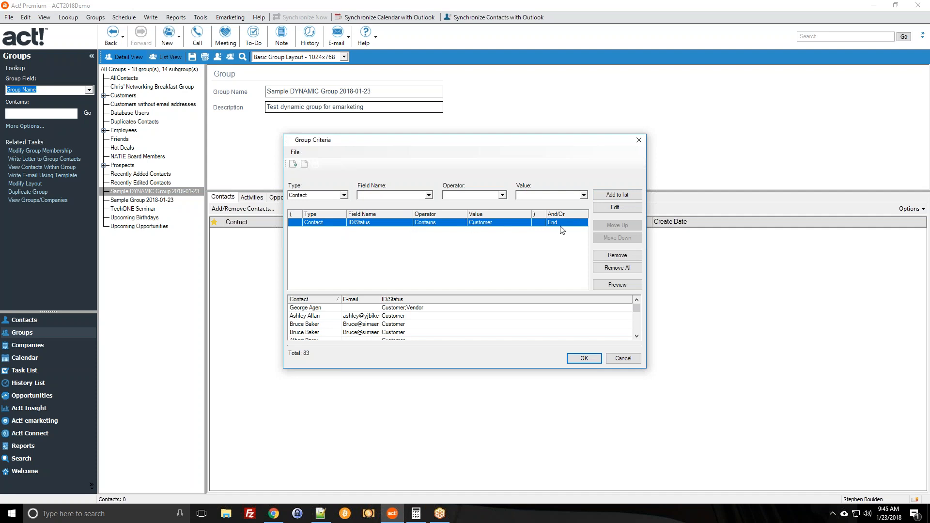
click(612, 287)
scroll(427, 325, down, 3)
scroll(383, 316, up, 3)
scroll(340, 322, down, 3)
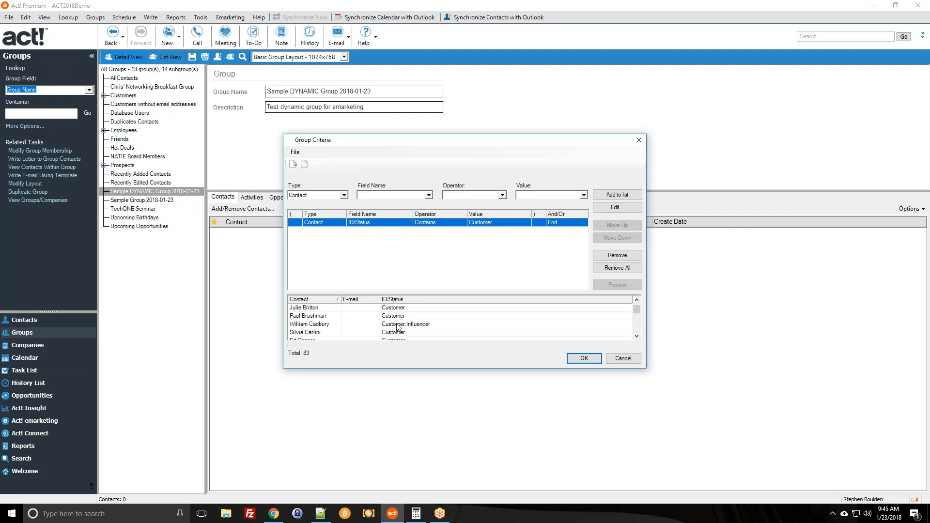
scroll(393, 333, down, 3)
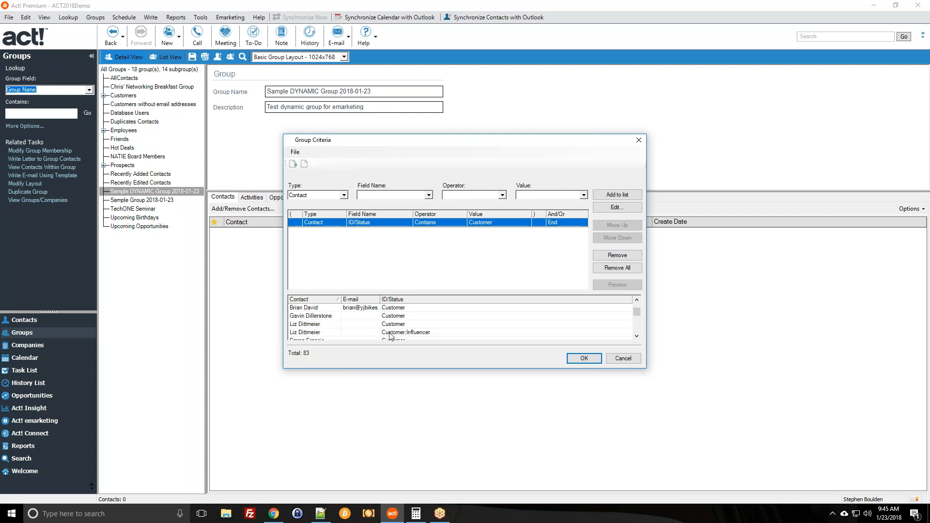
Edit the criterion to use Equal To (=) with Customer as the value.
click(616, 207)
click(493, 261)
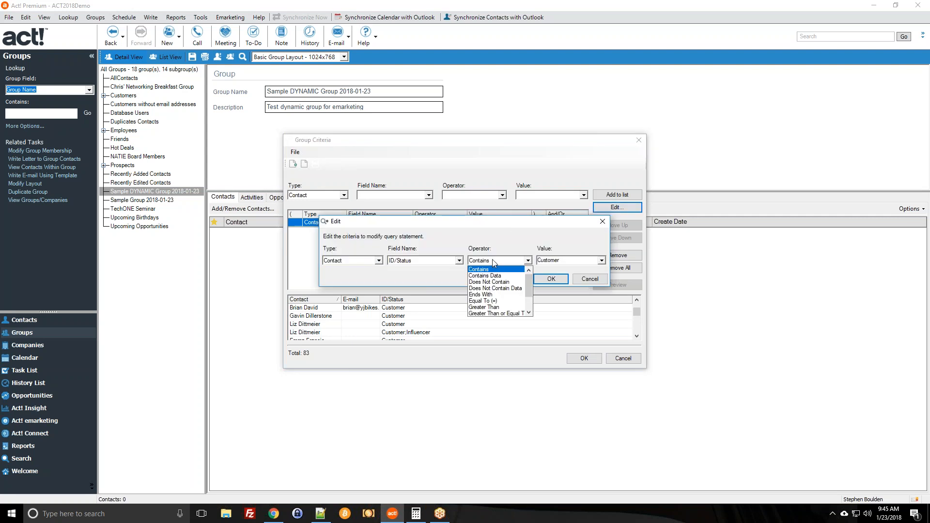
click(495, 301)
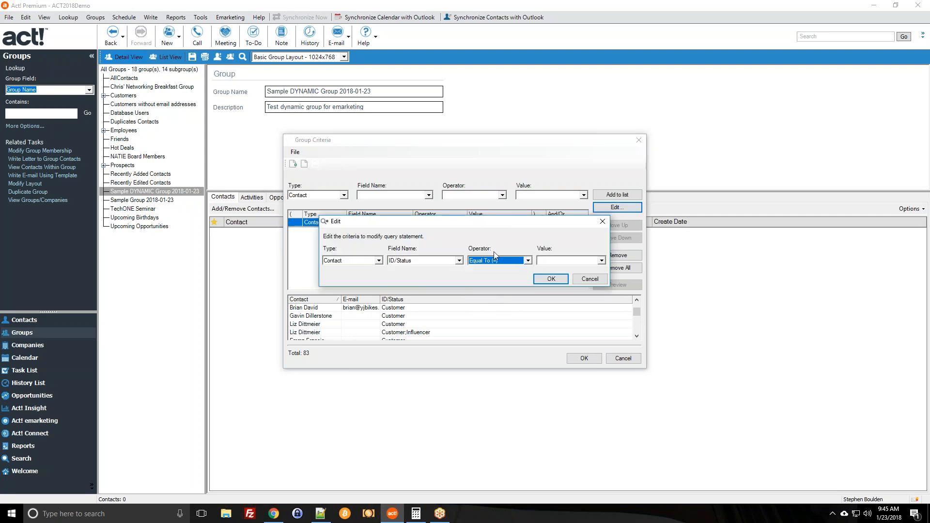
click(601, 261)
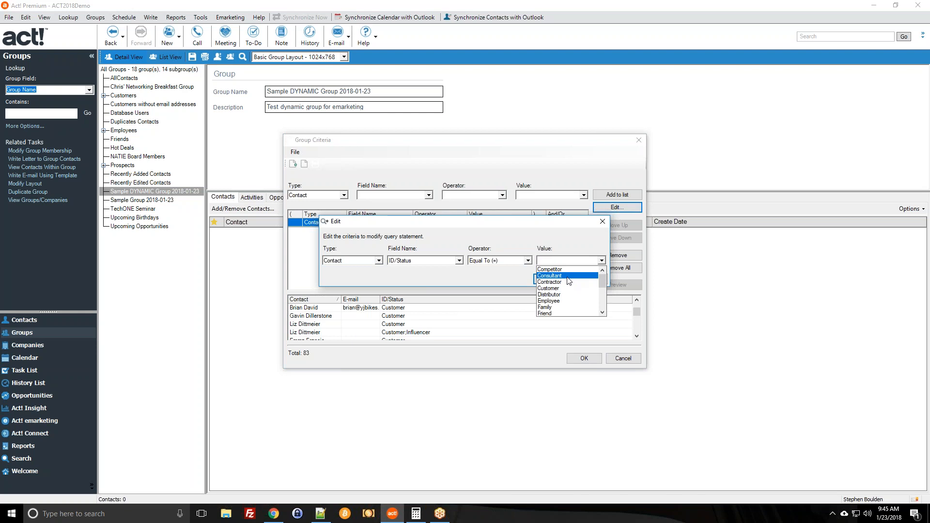
click(562, 288)
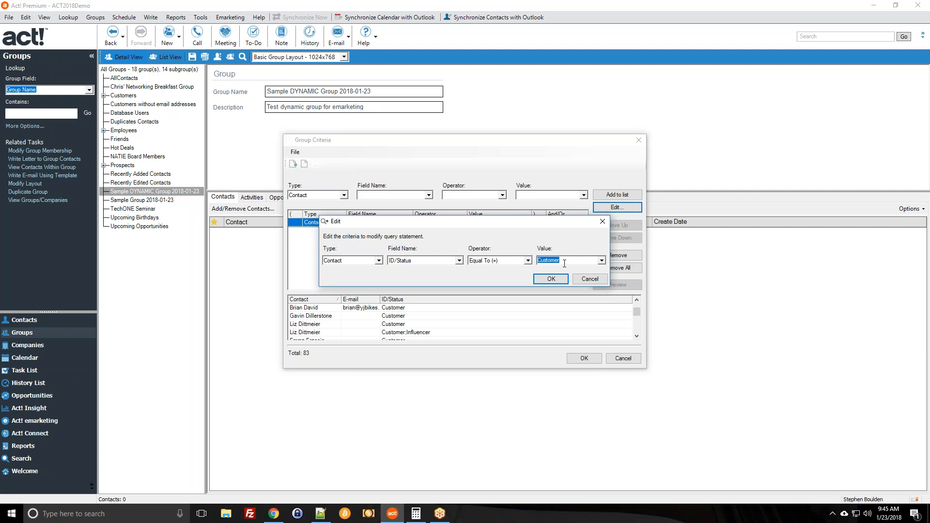
click(536, 283)
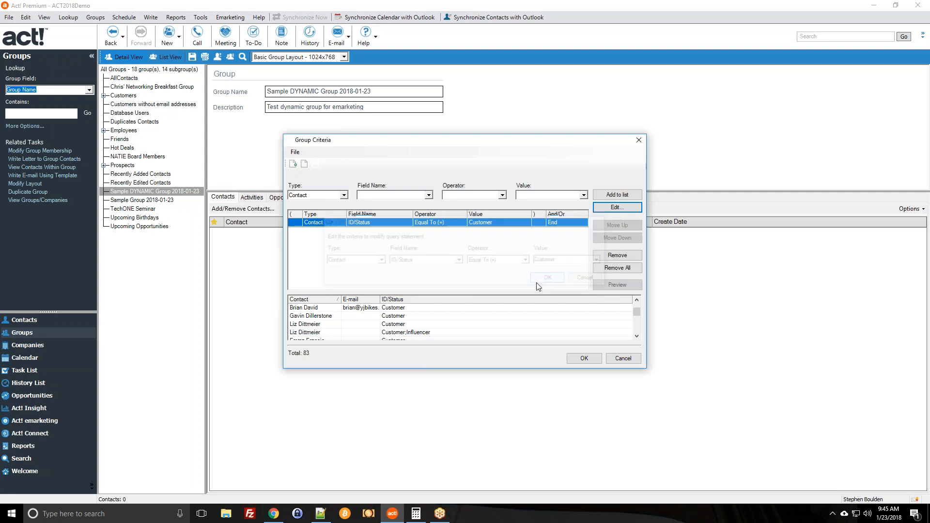
Preview the Customer matches, then add E-mail Contains Data and preview the resulting 31 contacts.
click(603, 282)
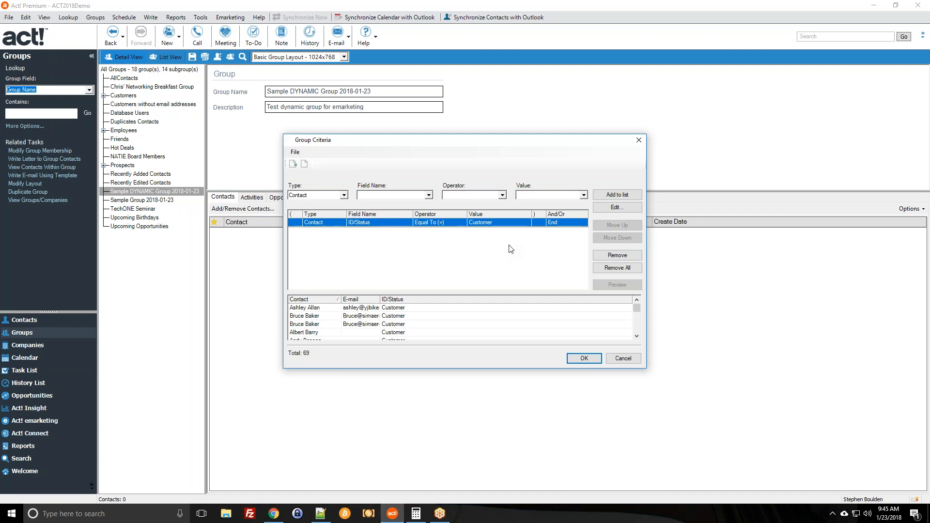
click(381, 196)
scroll(382, 222, down, 6)
scroll(381, 222, down, 3)
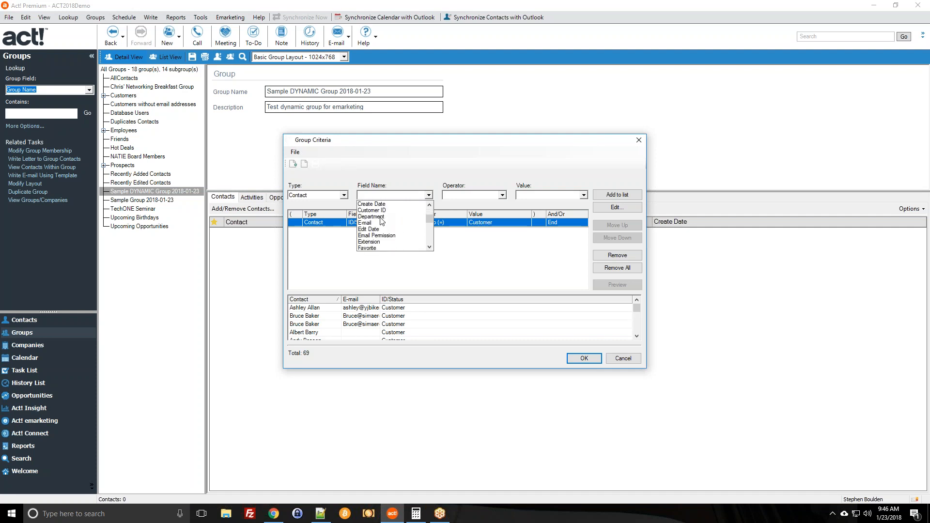
click(370, 223)
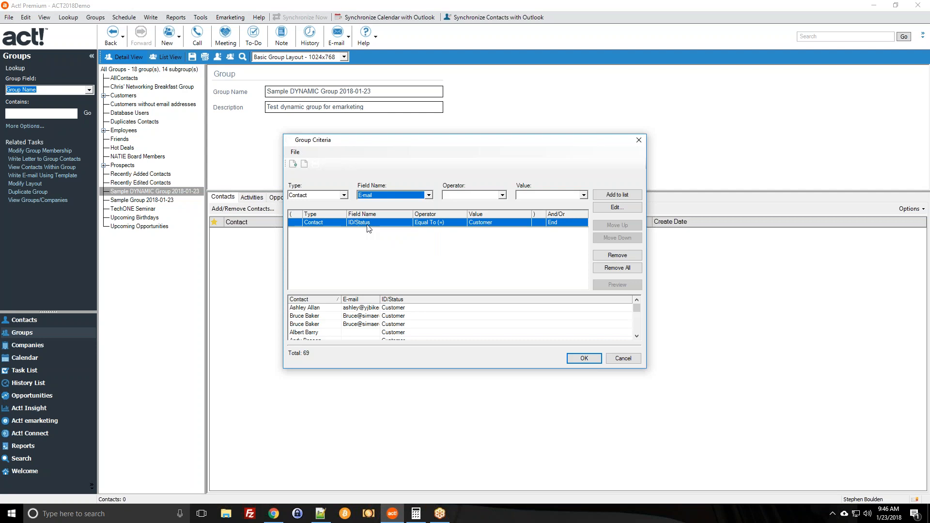
click(446, 196)
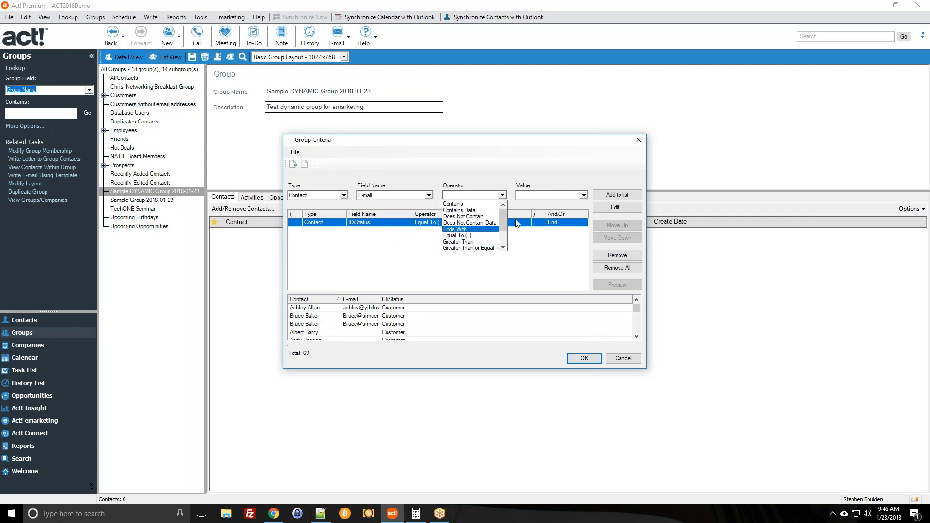
click(475, 211)
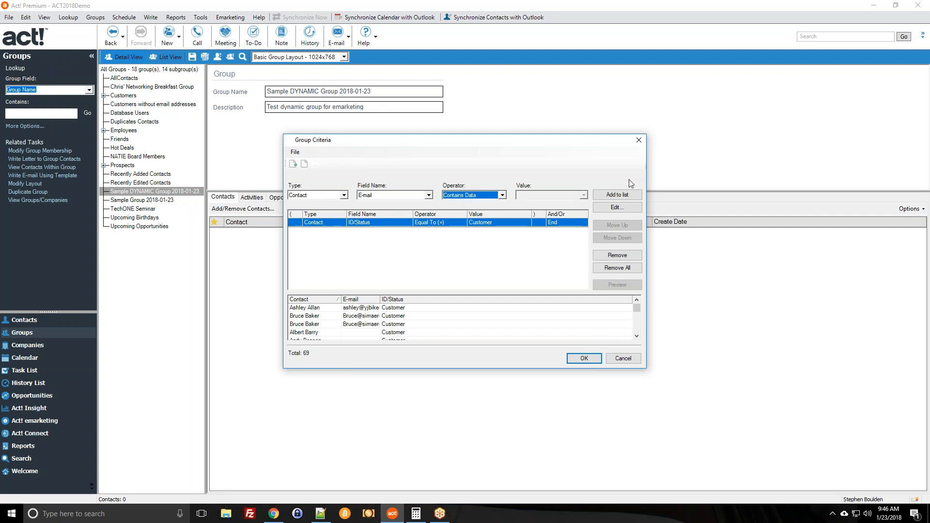
click(634, 194)
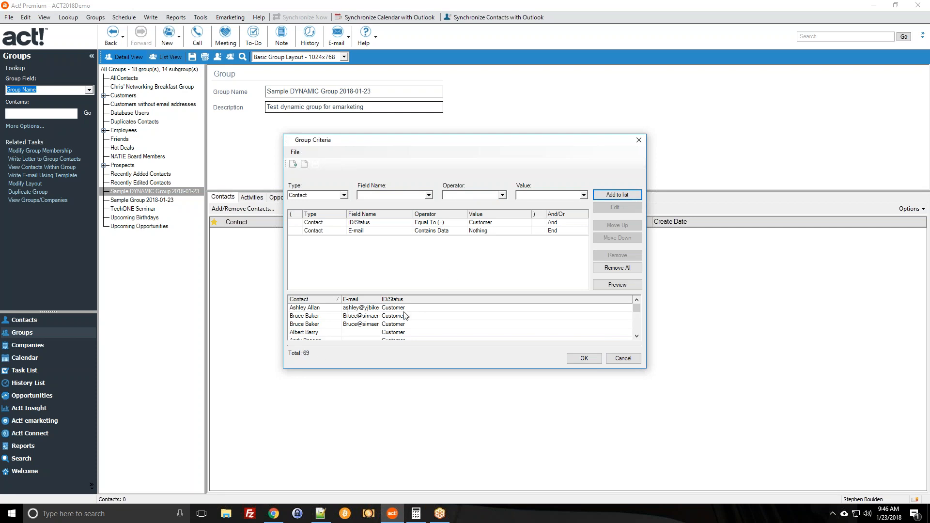
click(606, 286)
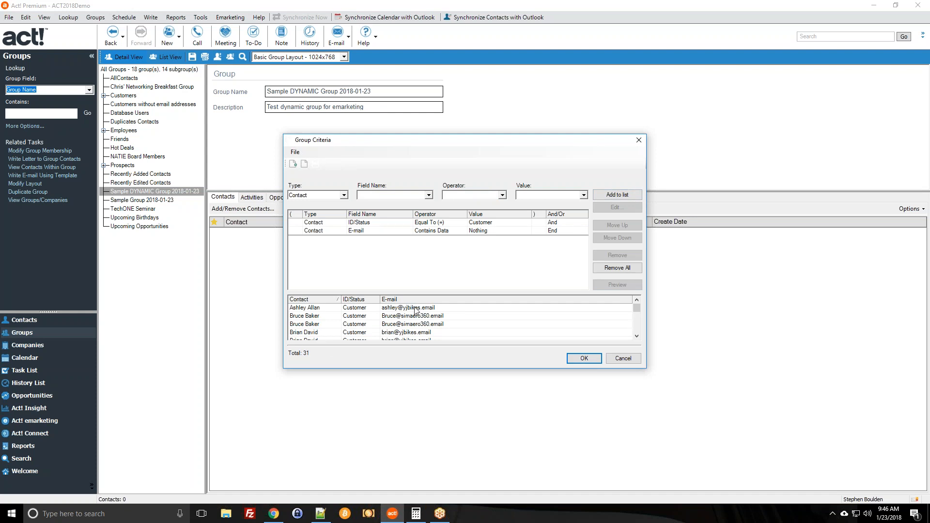
scroll(415, 311, down, 4)
scroll(416, 311, down, 5)
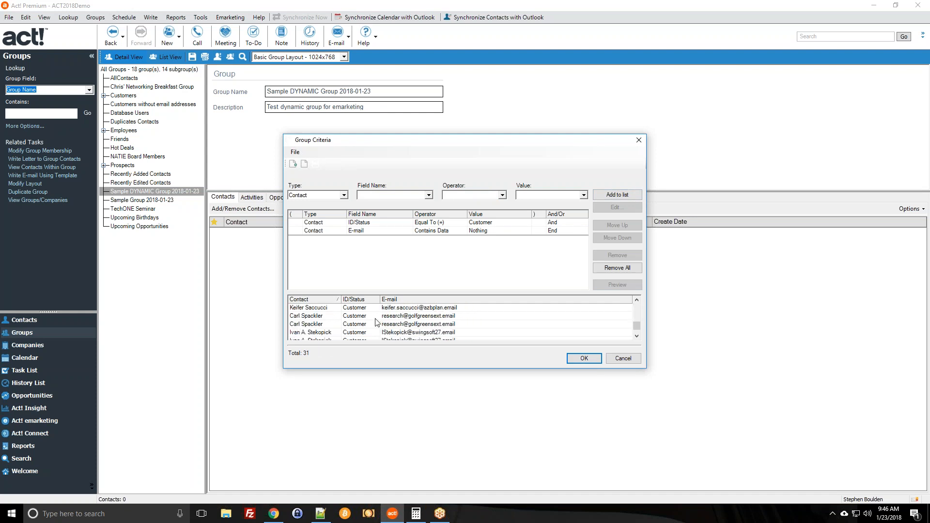
scroll(386, 336, up, 9)
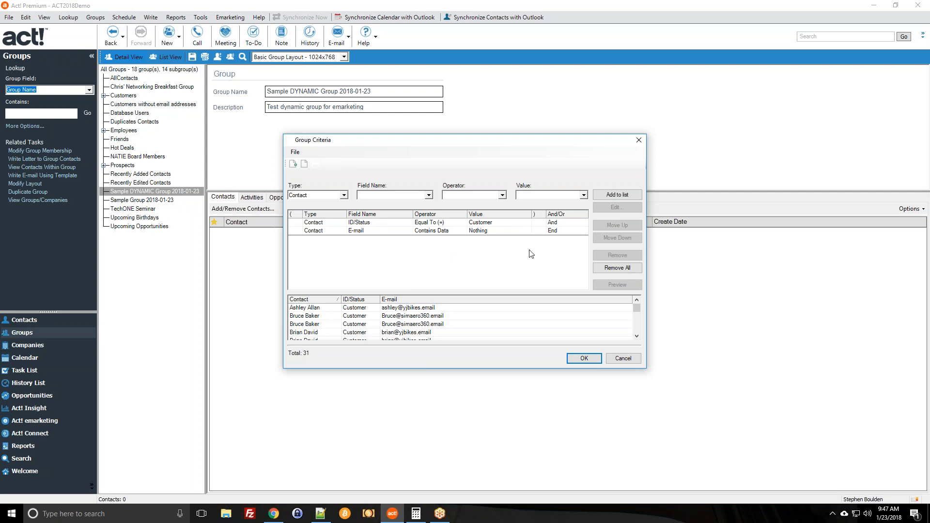
click(385, 222)
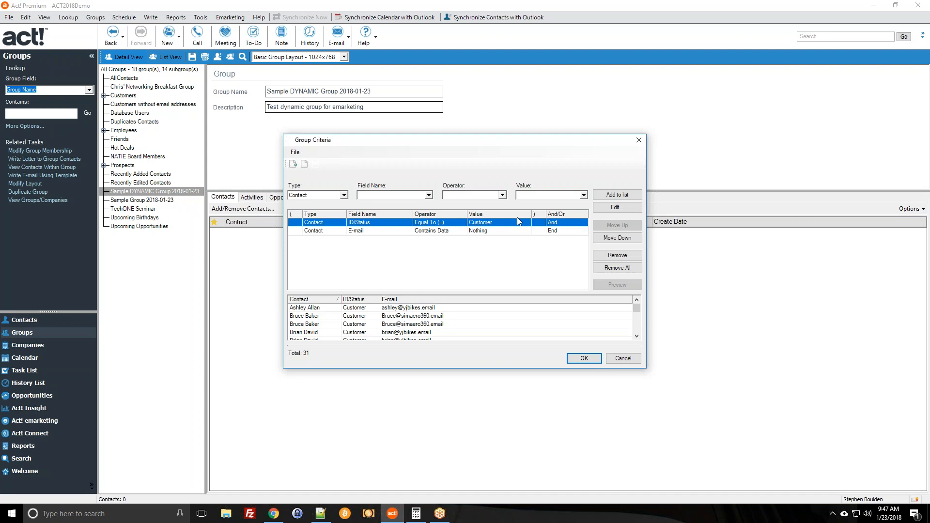
click(355, 231)
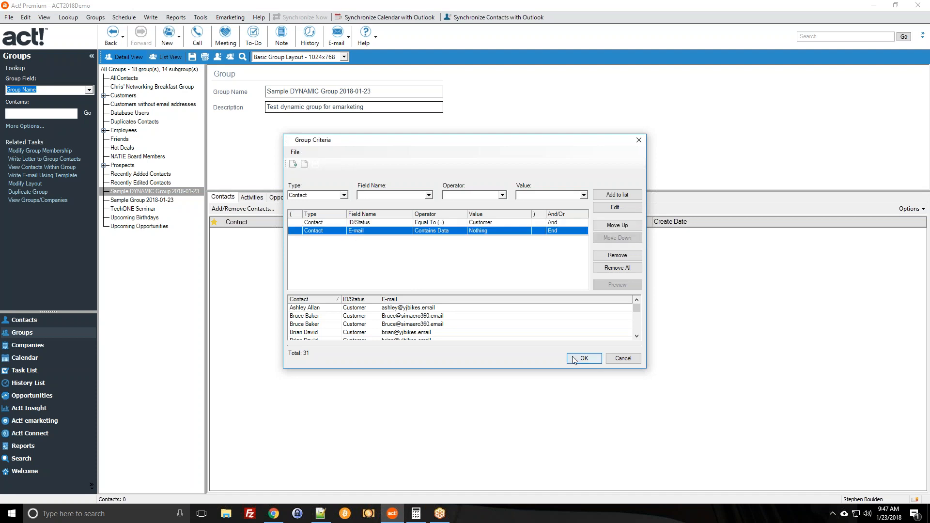
click(530, 222)
click(563, 223)
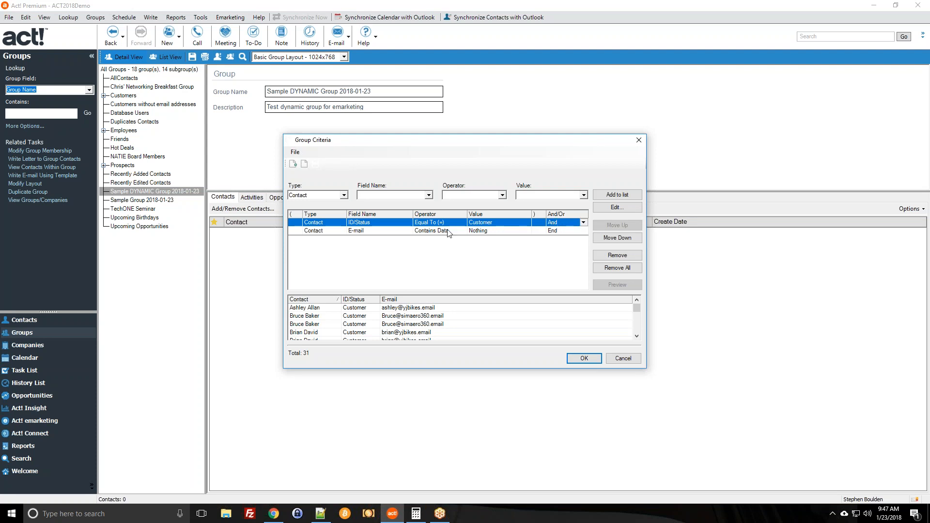
click(420, 232)
click(422, 222)
click(555, 223)
click(584, 224)
click(583, 224)
click(584, 224)
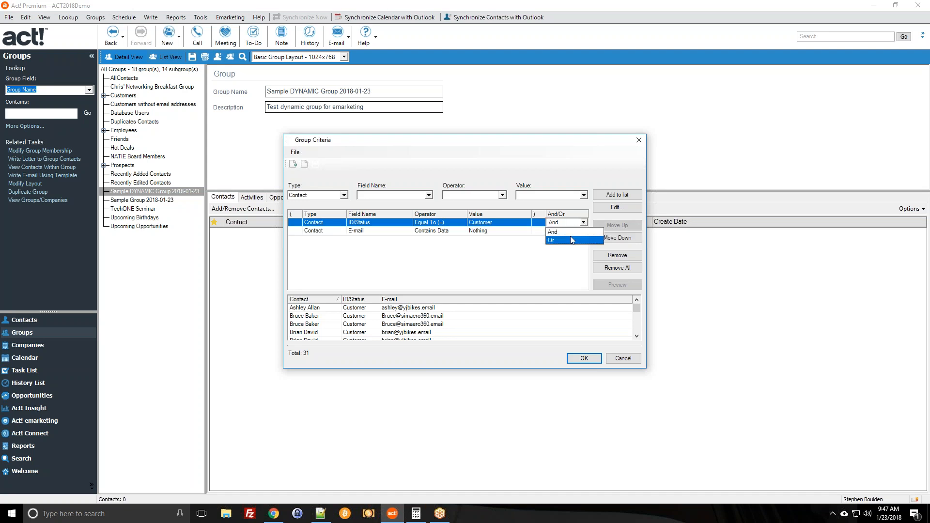
click(570, 241)
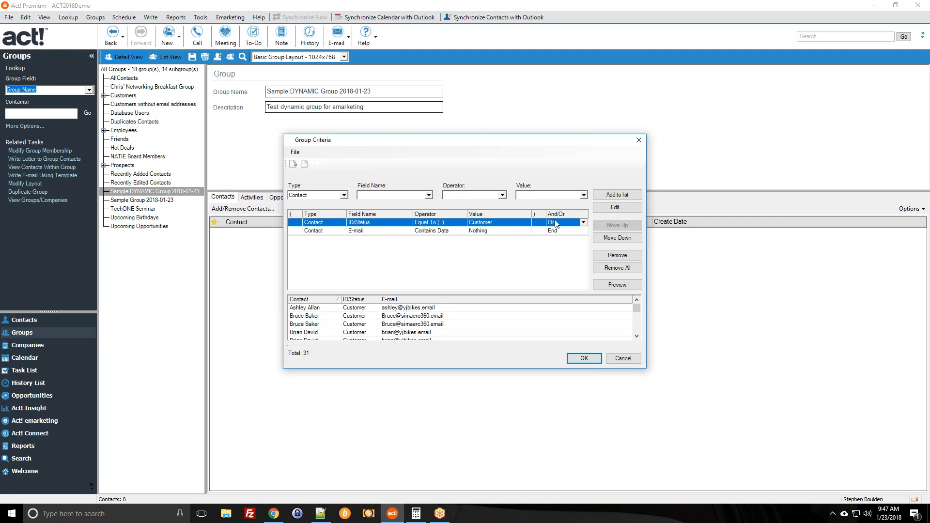
click(426, 231)
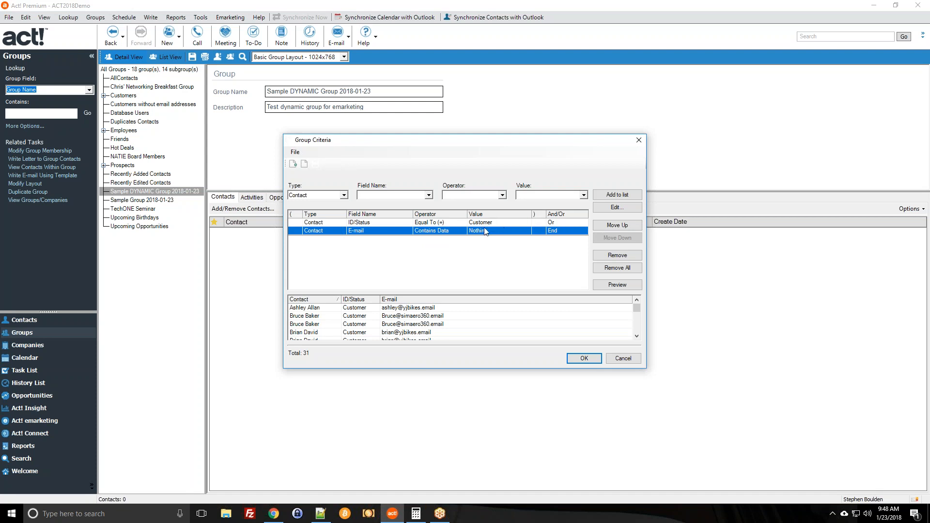
click(388, 224)
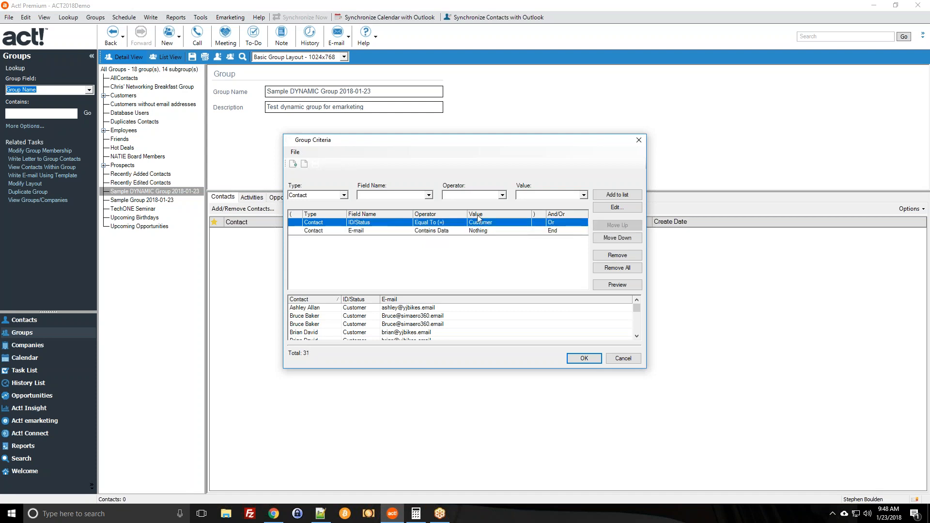
click(488, 231)
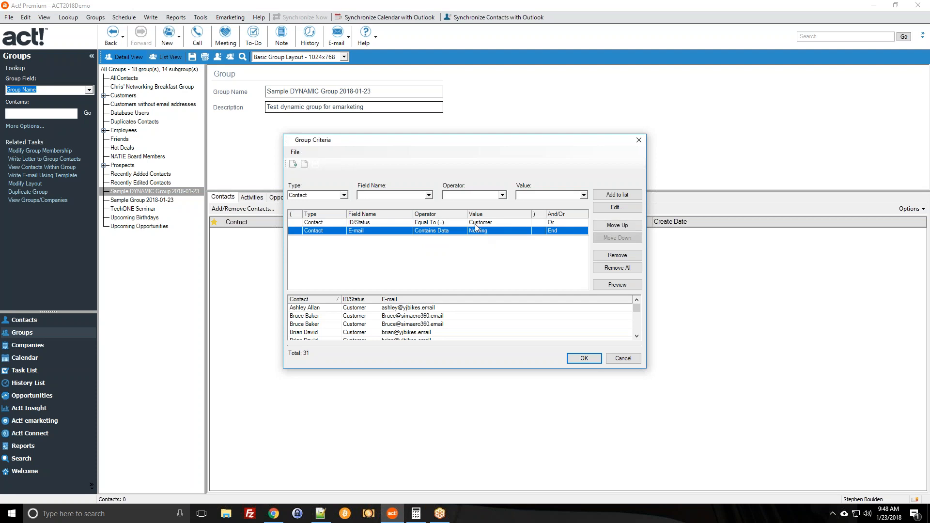
click(516, 223)
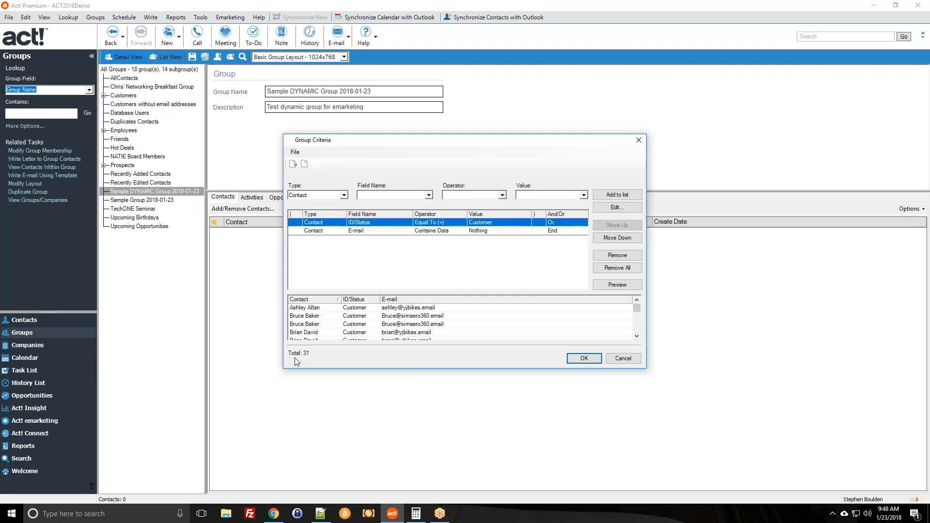
click(597, 285)
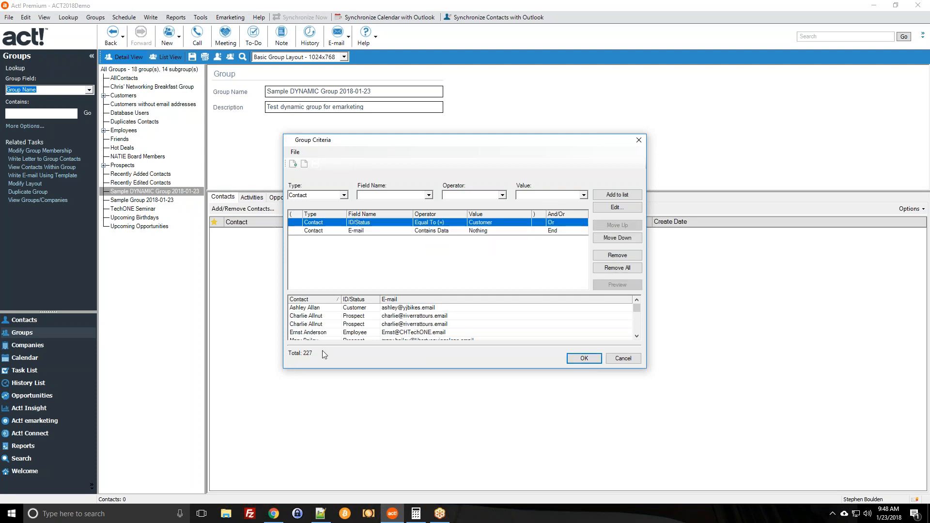
scroll(364, 318, down, 2)
scroll(364, 317, down, 1)
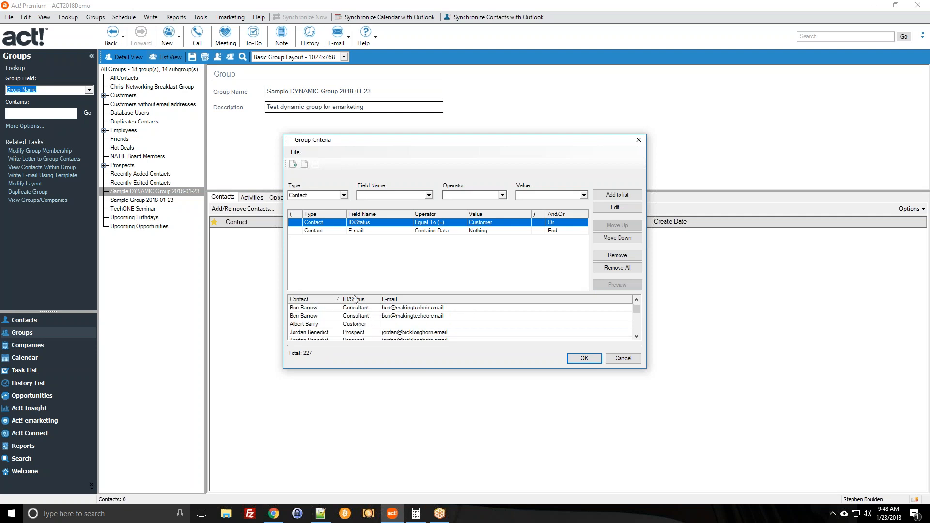
scroll(355, 300, down, 1)
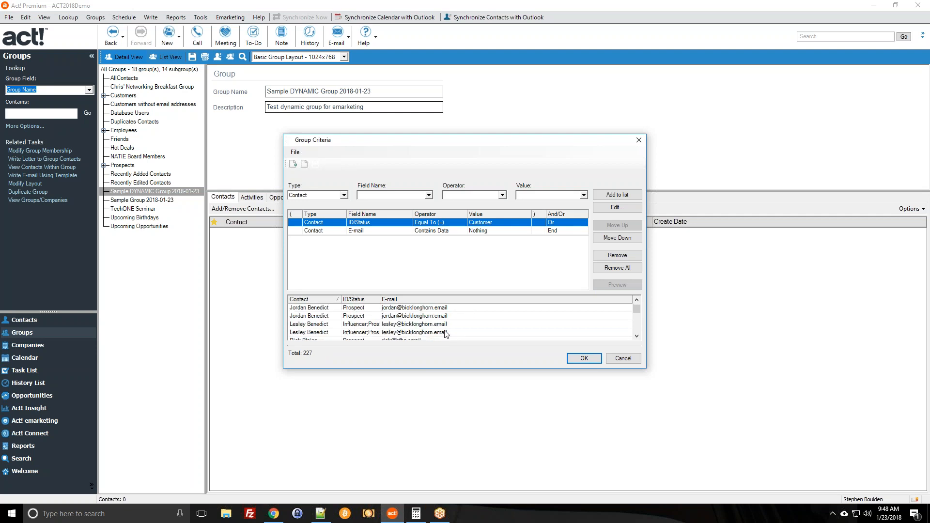
scroll(446, 334, down, 2)
scroll(438, 337, up, 1)
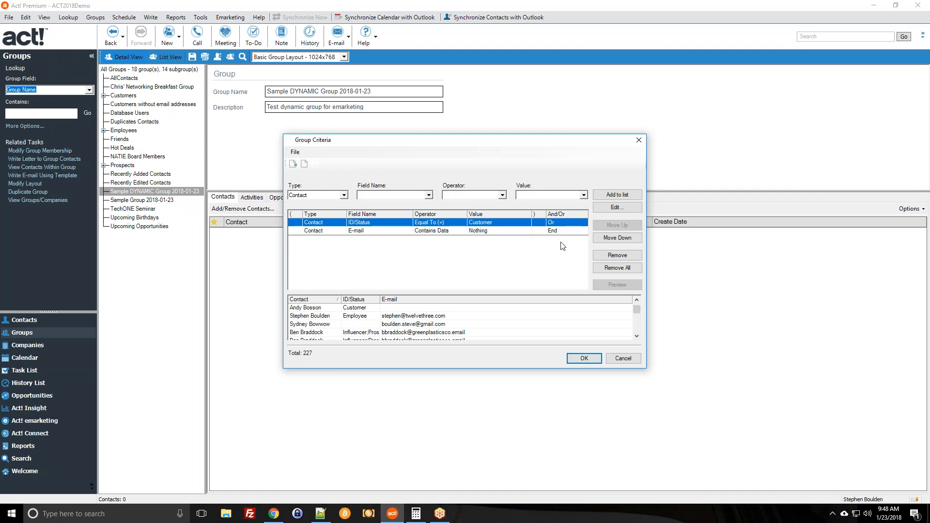
click(562, 223)
click(583, 222)
click(557, 233)
click(594, 283)
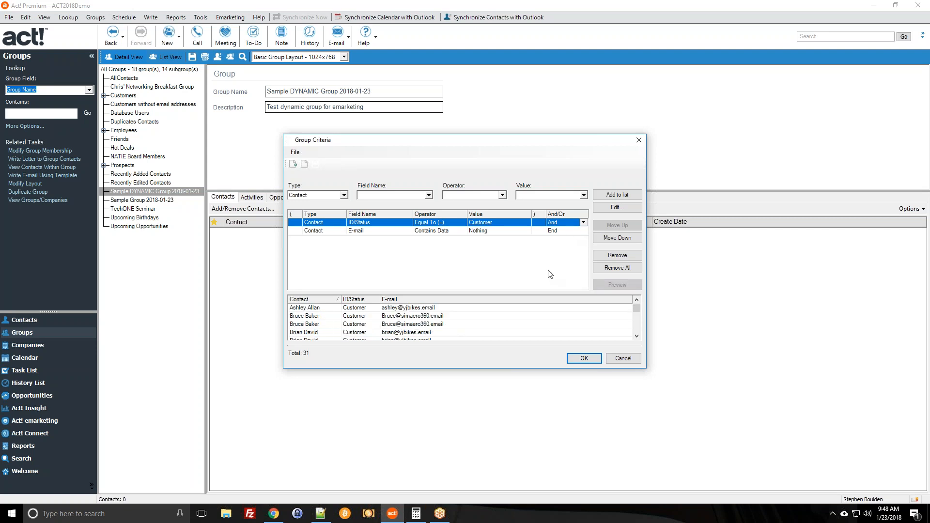
Add a State Equal To (=) NY criterion and preview, which finds no records.
click(411, 195)
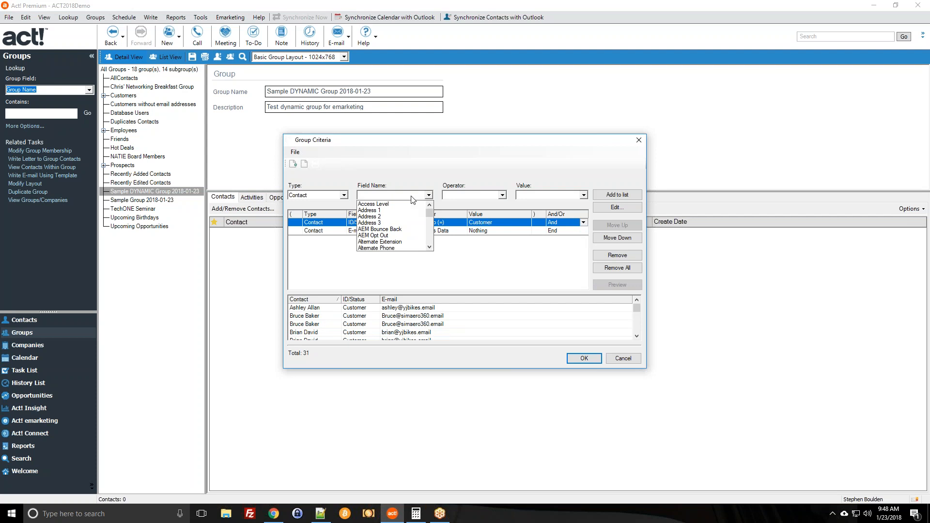
key(s)
scroll(401, 208, down, 4)
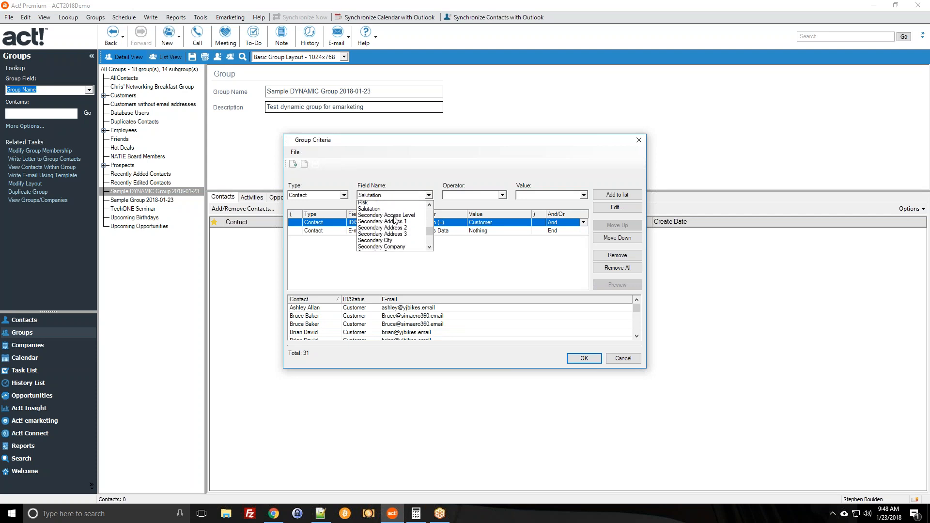
scroll(395, 221, down, 6)
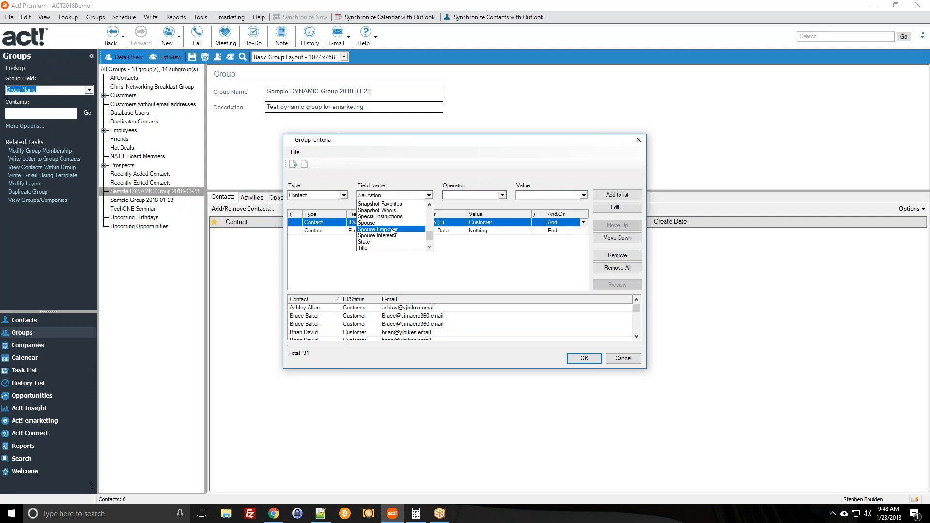
click(386, 243)
click(472, 194)
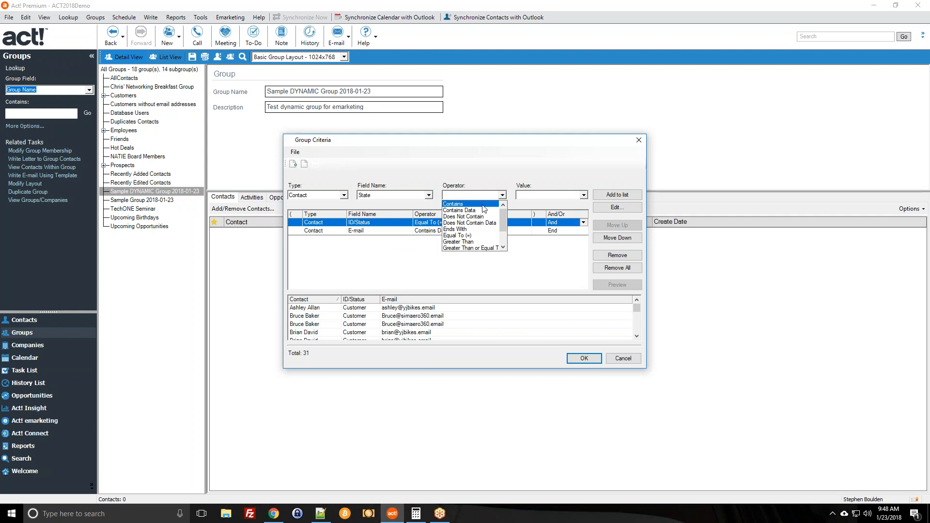
click(472, 236)
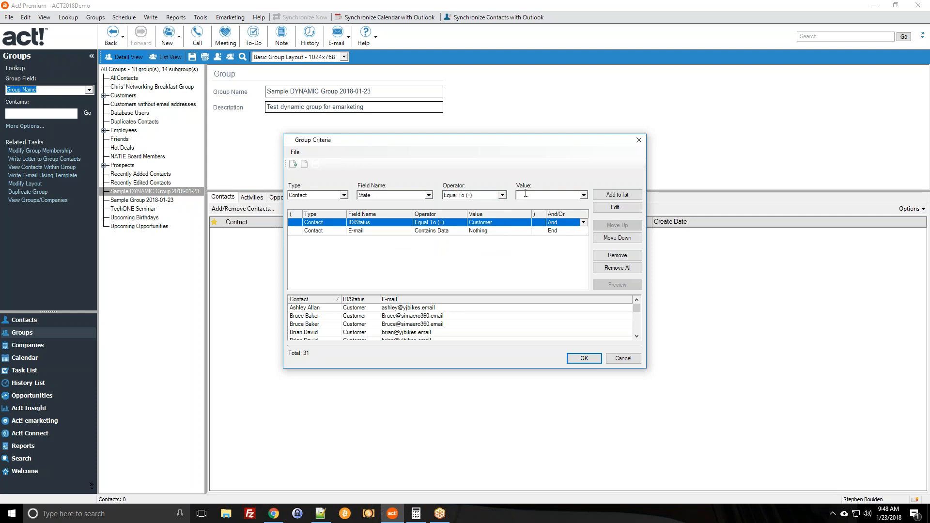
click(615, 195)
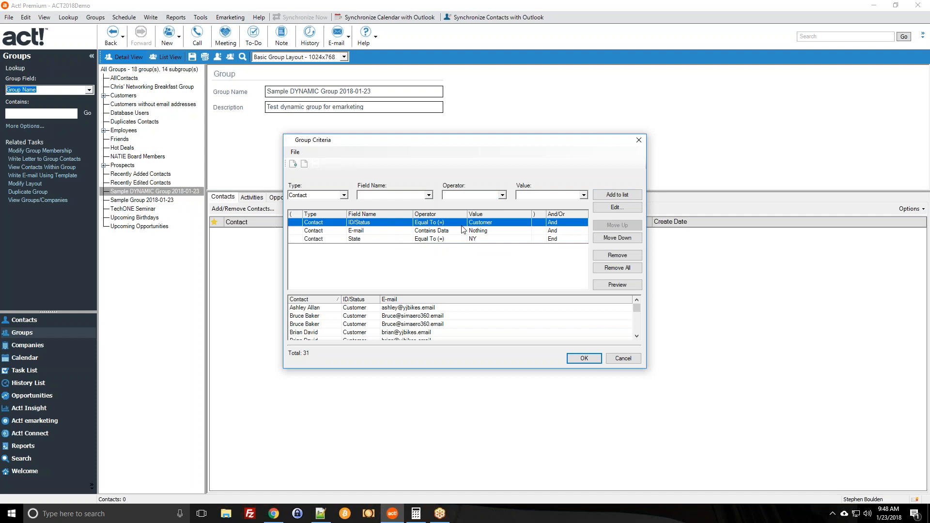
click(607, 285)
click(536, 293)
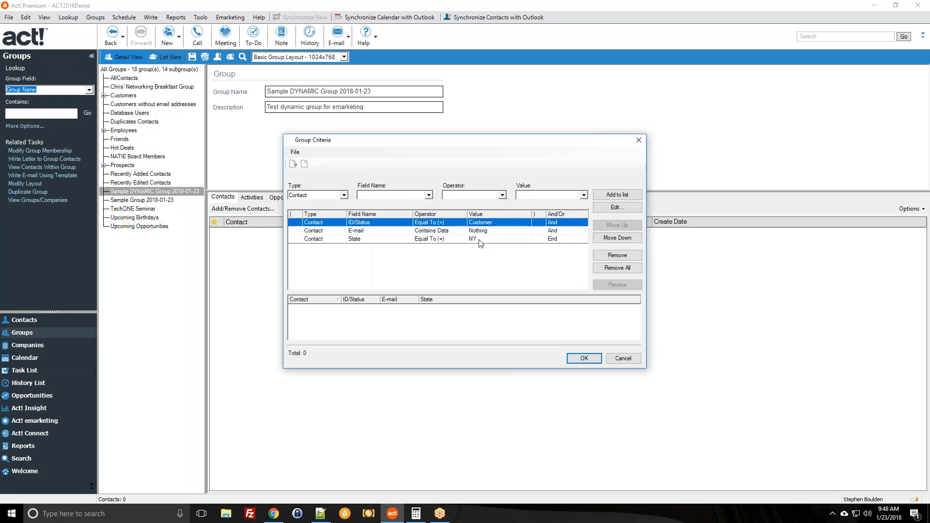
Add a State Equal To (=) VT criterion to the list.
click(403, 196)
text(st)
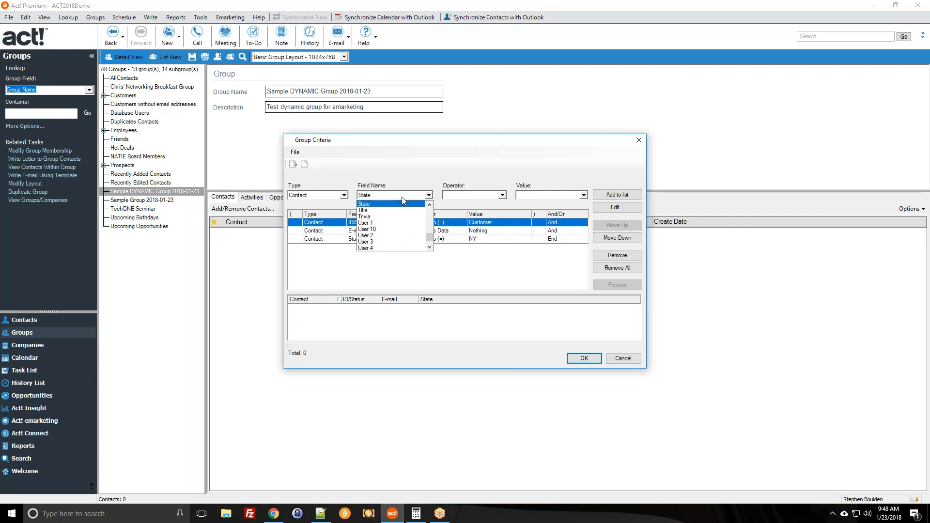
click(411, 204)
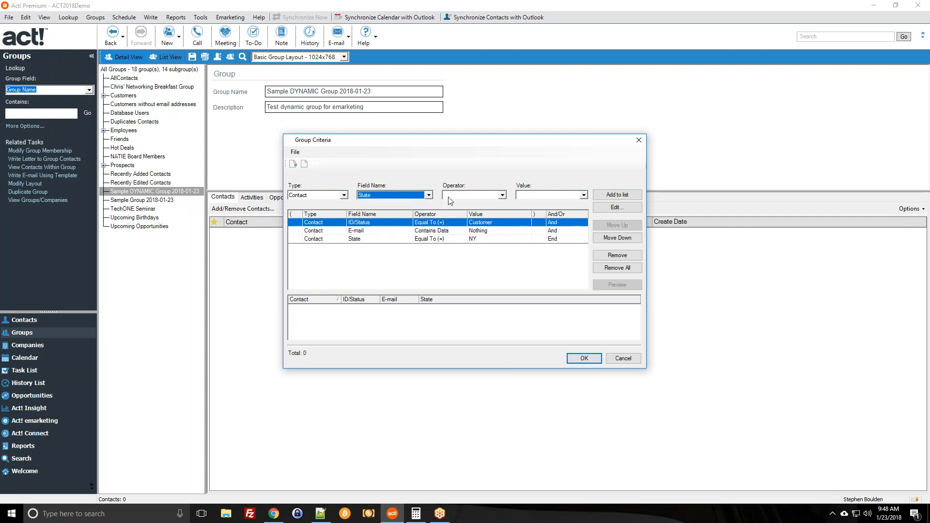
click(499, 196)
click(464, 236)
click(548, 195)
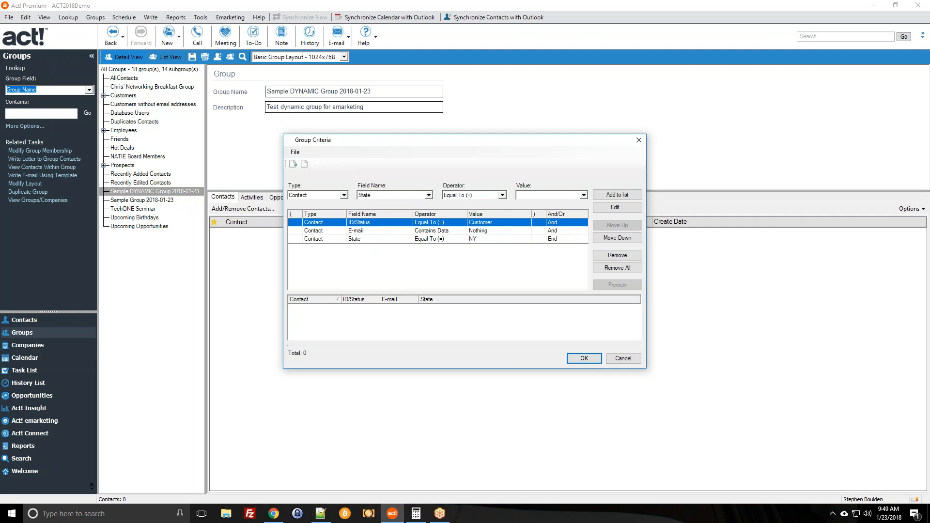
click(617, 194)
Add a State Equal To (=) MA criterion to the list.
click(366, 194)
text(st)
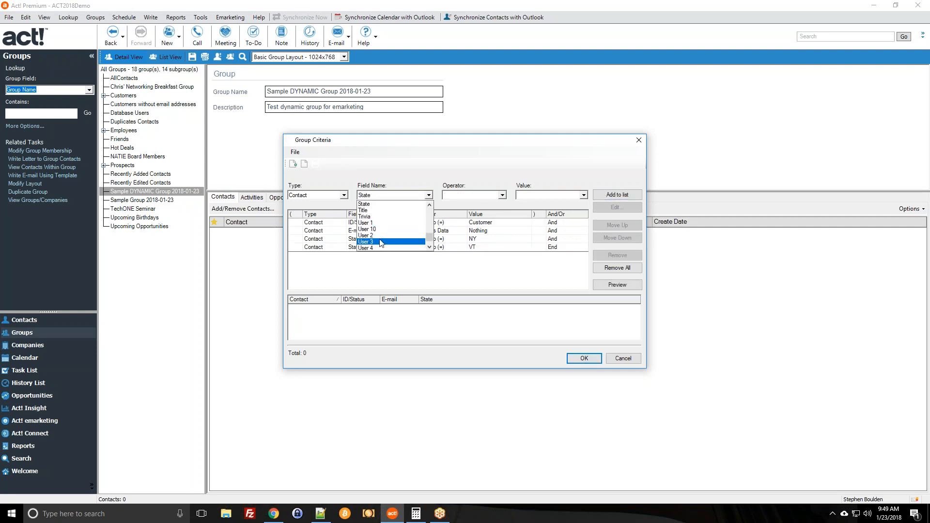
click(378, 212)
click(473, 196)
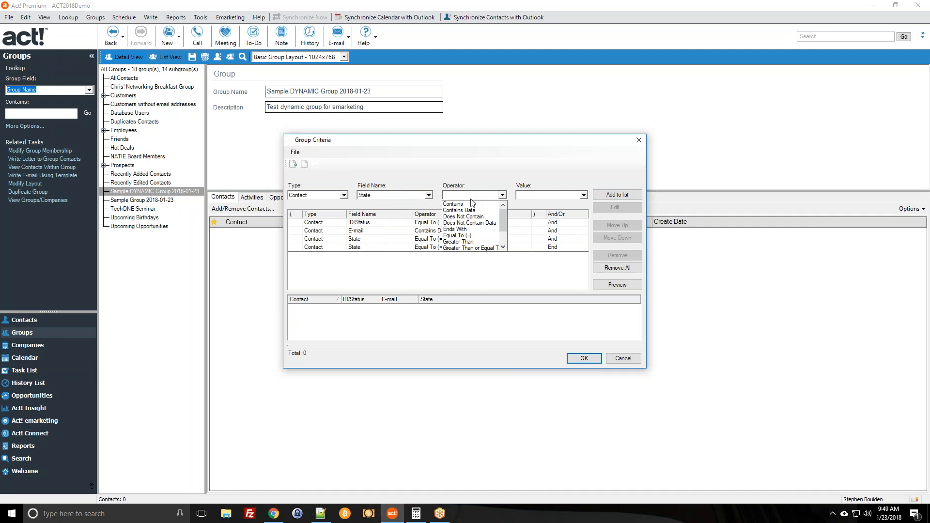
click(472, 236)
click(535, 195)
text(MA)
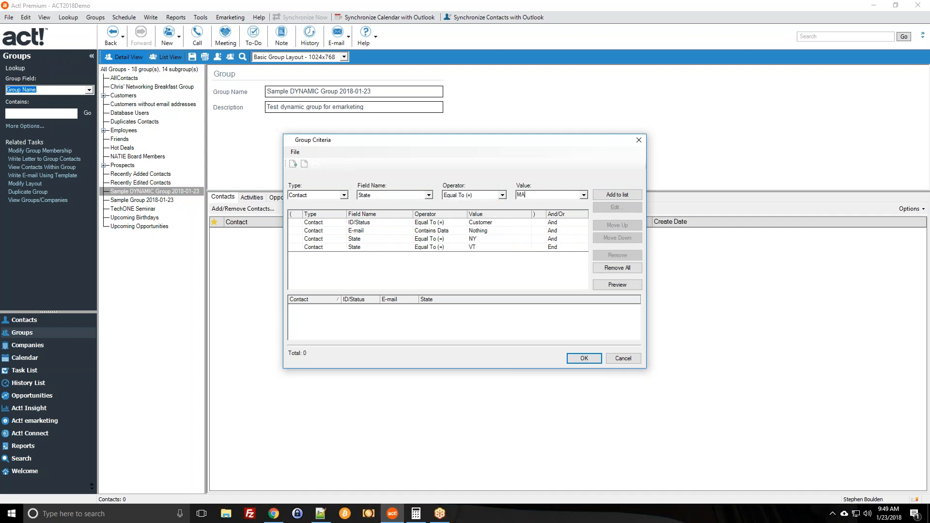
click(597, 196)
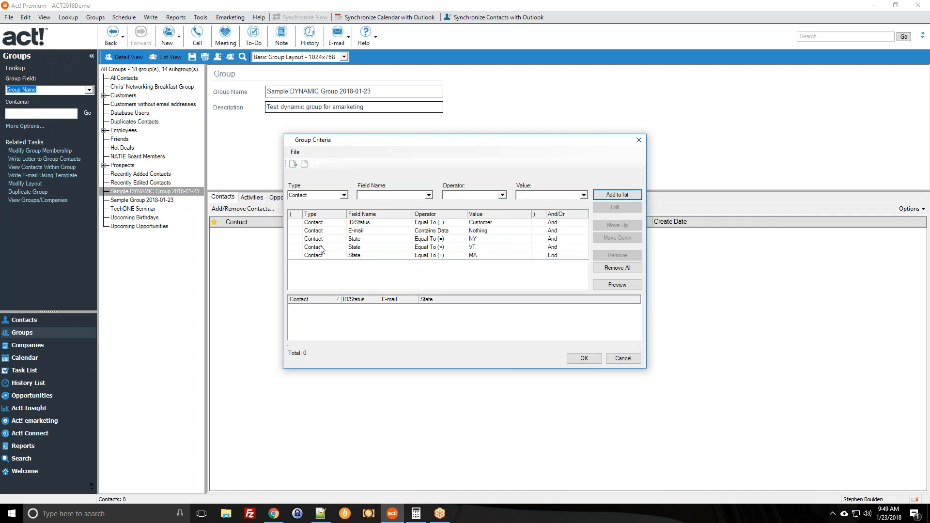
click(502, 247)
click(481, 231)
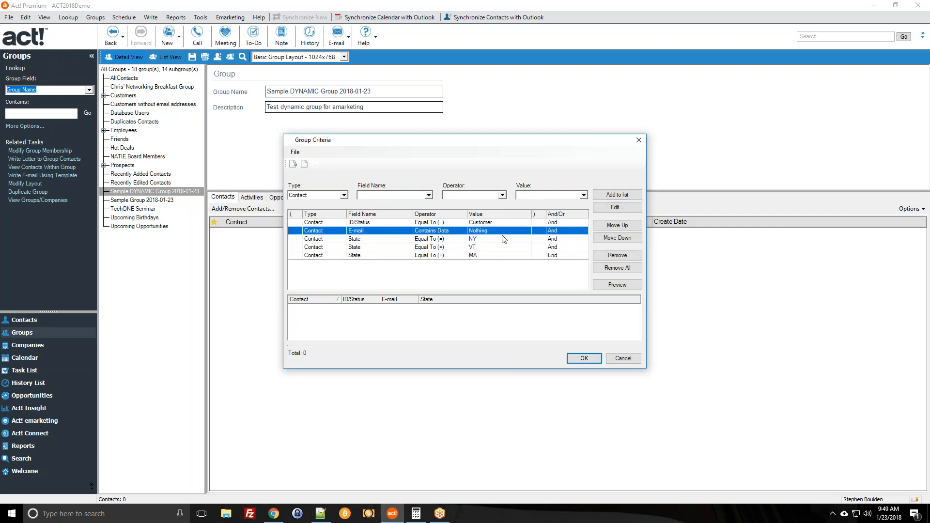
Set the NY and VT rows to join with Or and preview the criteria.
click(555, 239)
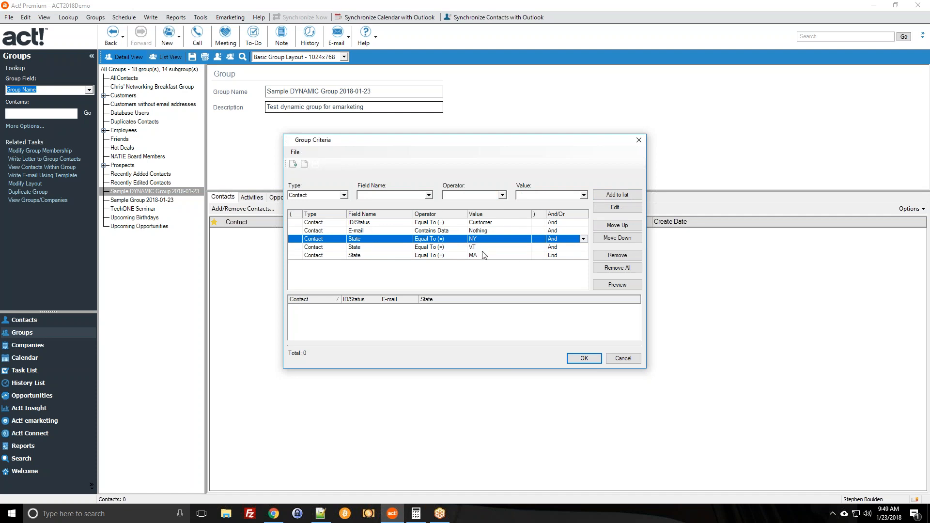
click(583, 239)
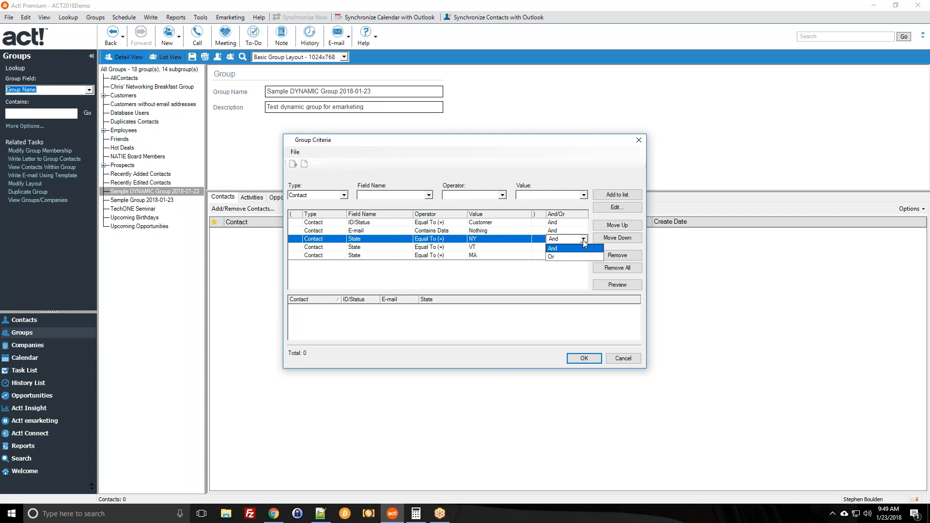
click(551, 257)
click(583, 247)
click(577, 262)
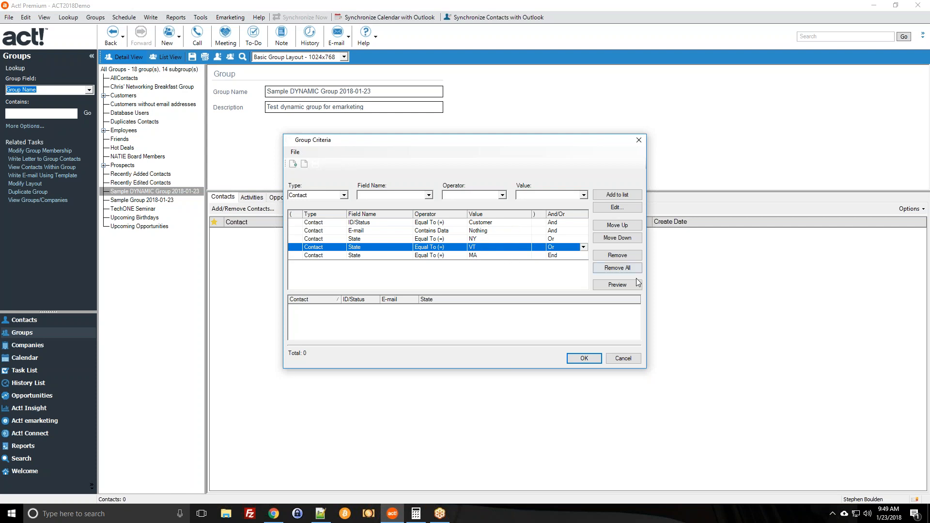
click(615, 285)
click(533, 289)
Edit the ID/Status criterion, switching its operator to Contains.
click(499, 239)
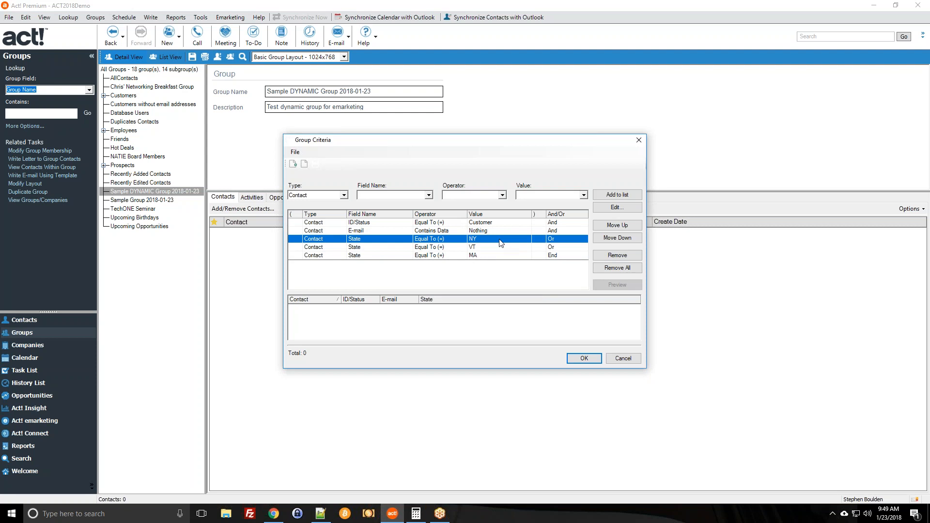
click(500, 231)
click(474, 223)
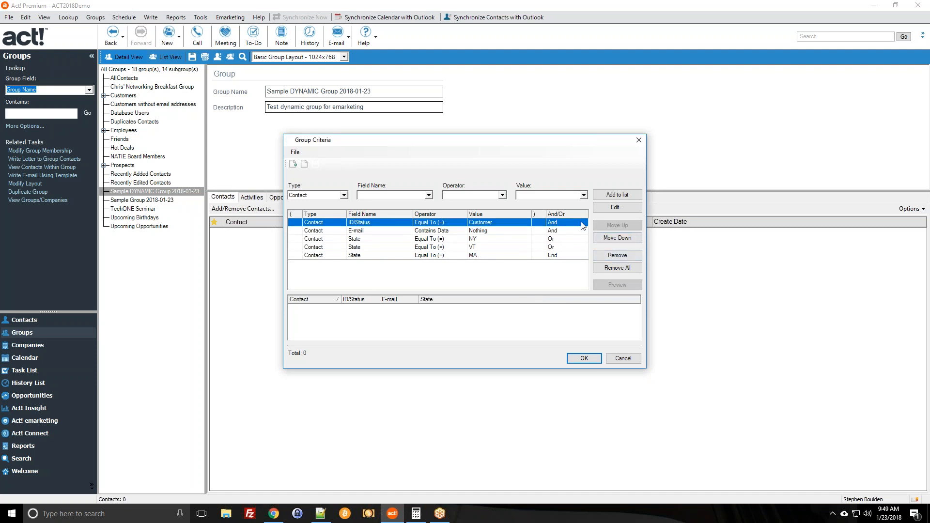
click(599, 208)
click(499, 260)
click(491, 272)
click(547, 280)
Set the ID/Status value to Customer, confirm, and preview the single matching NY contact.
click(505, 289)
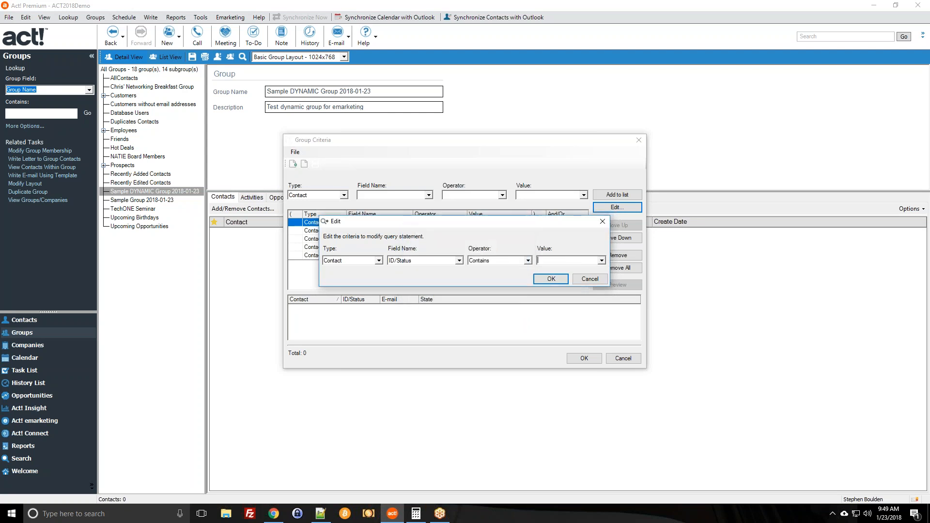
click(601, 260)
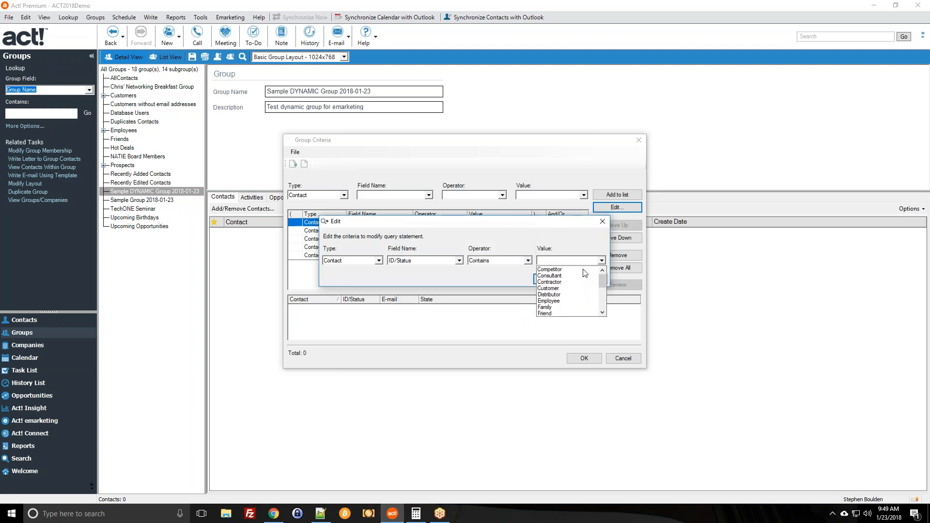
click(552, 288)
click(547, 279)
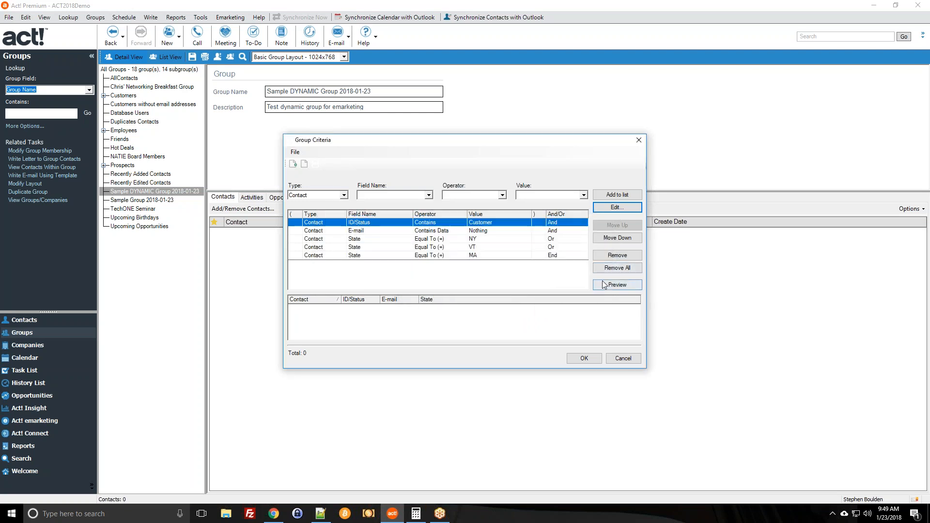
click(604, 284)
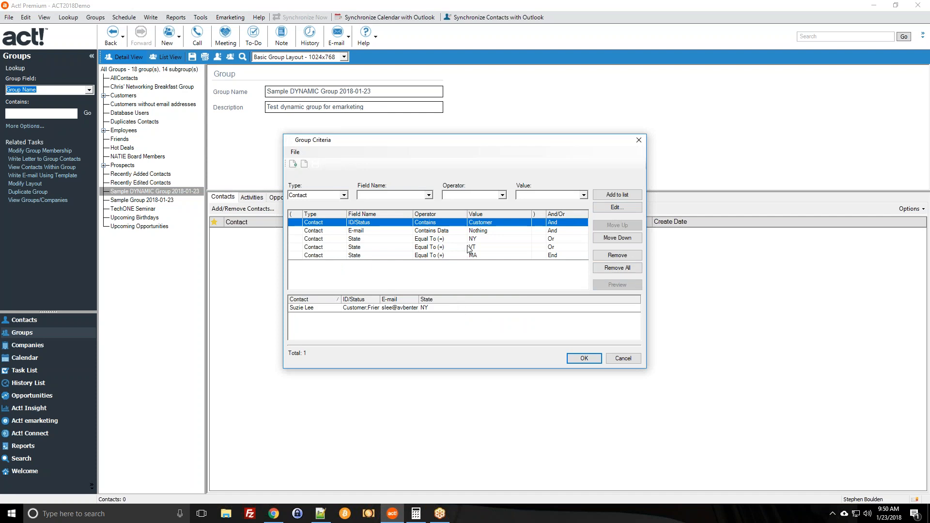
click(508, 256)
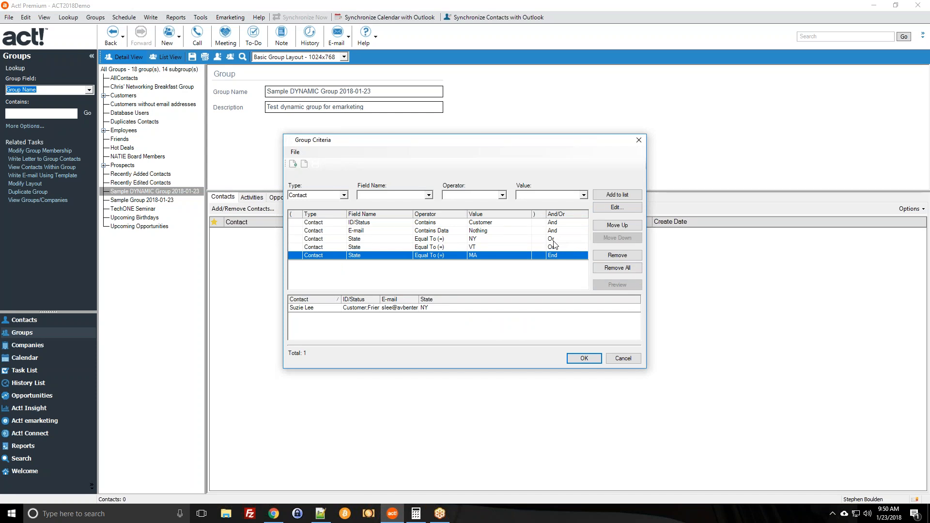
Select the criterion rows and inspect the NY row's opening-parenthesis choices.
click(541, 222)
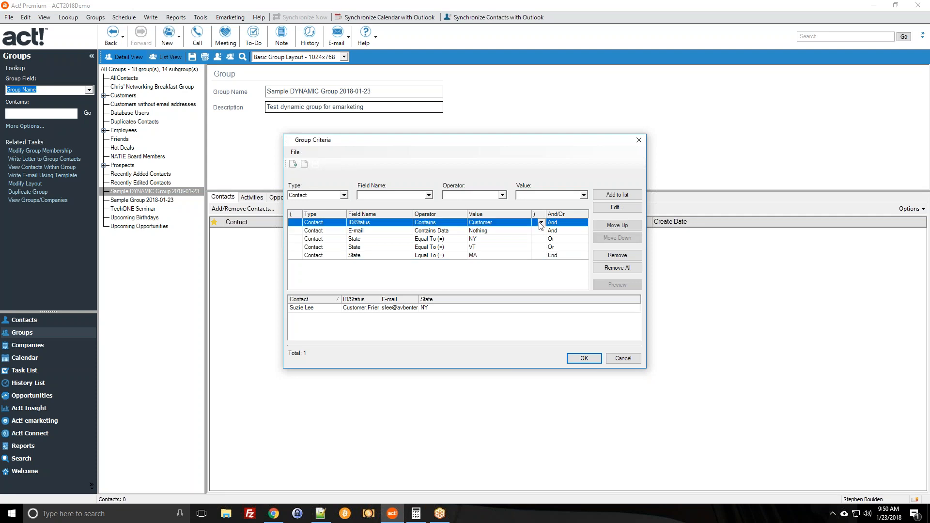
click(511, 239)
click(499, 232)
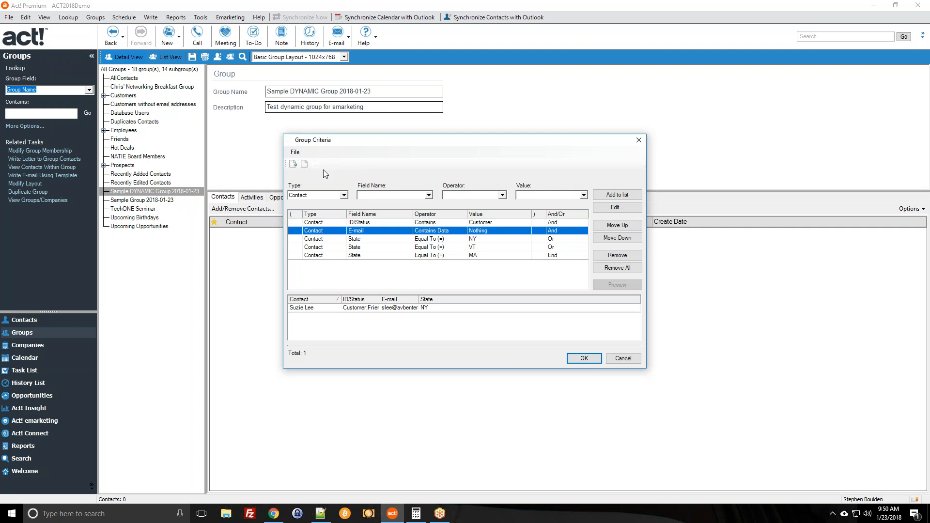
click(295, 240)
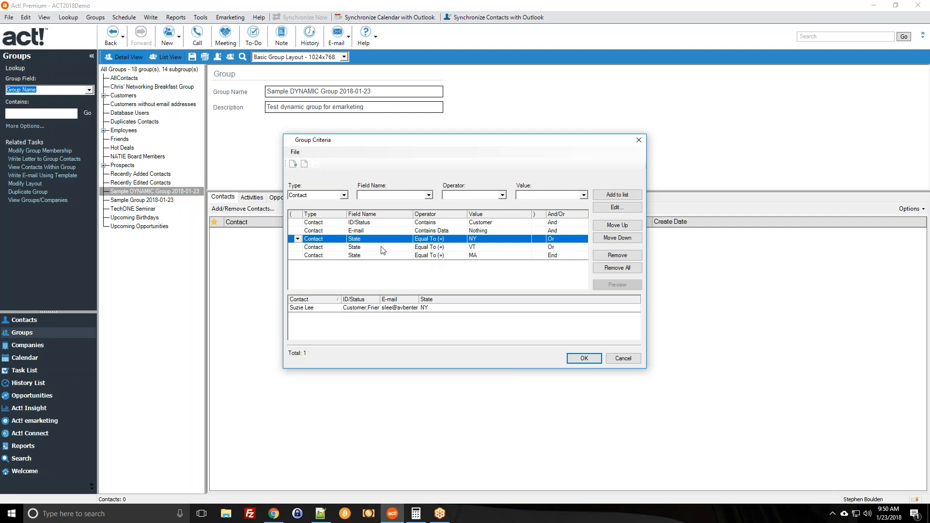
click(297, 239)
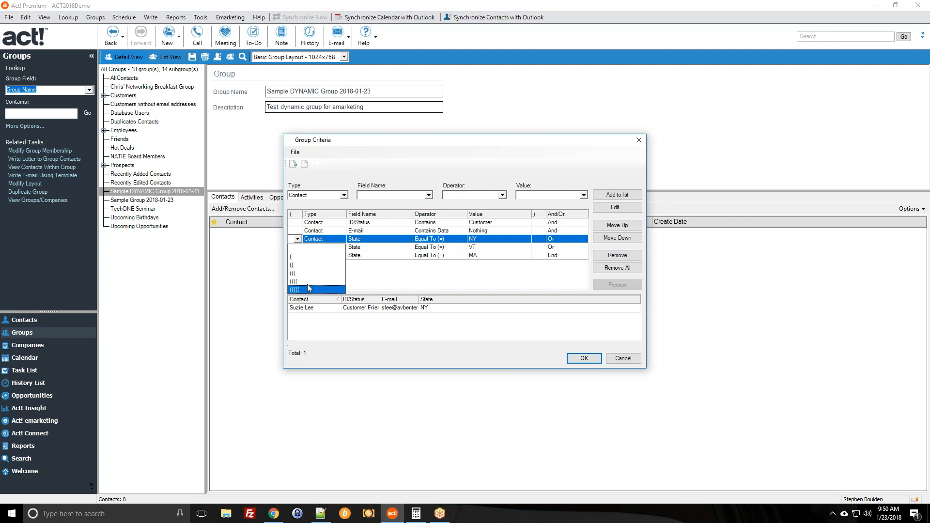
click(377, 266)
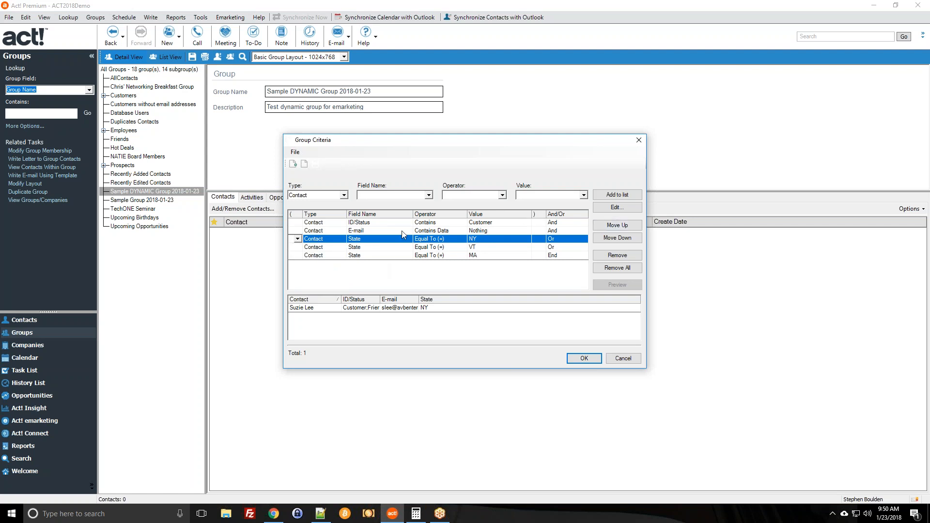
click(331, 223)
click(364, 231)
click(365, 239)
click(367, 247)
click(372, 255)
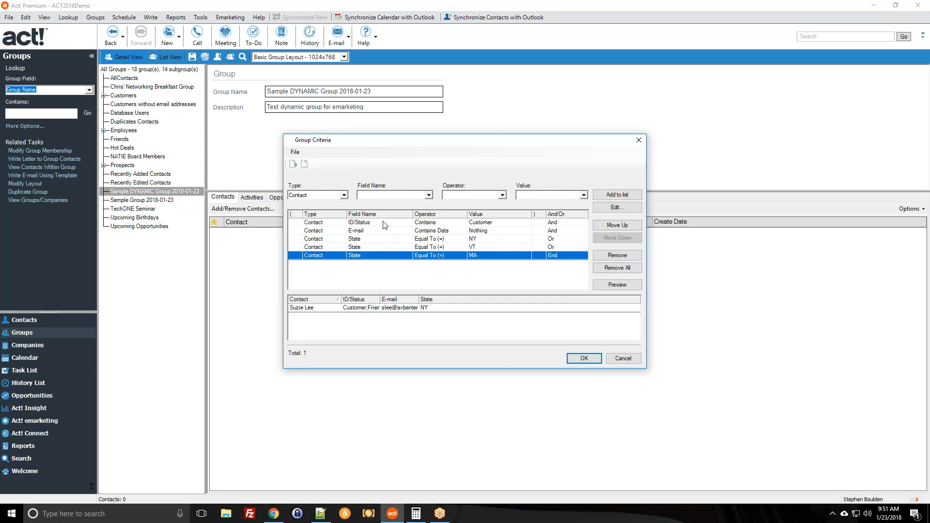
Put an opening parenthesis before the NY criterion and a closing one after MA.
click(420, 233)
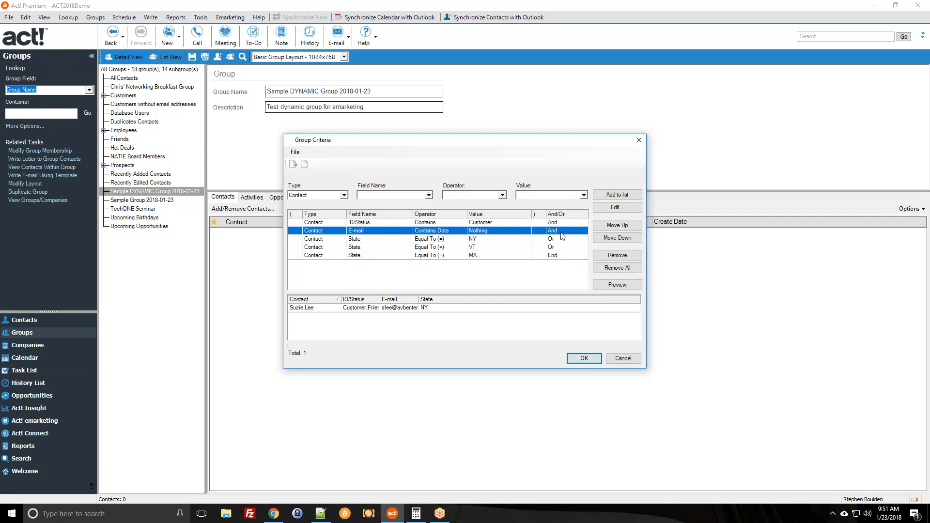
click(298, 238)
click(298, 239)
click(297, 256)
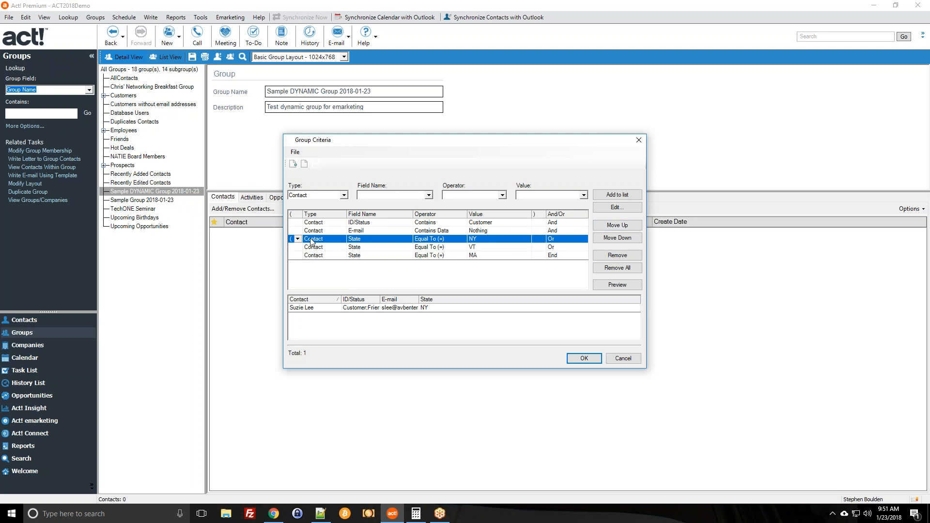
click(535, 255)
click(541, 255)
click(539, 270)
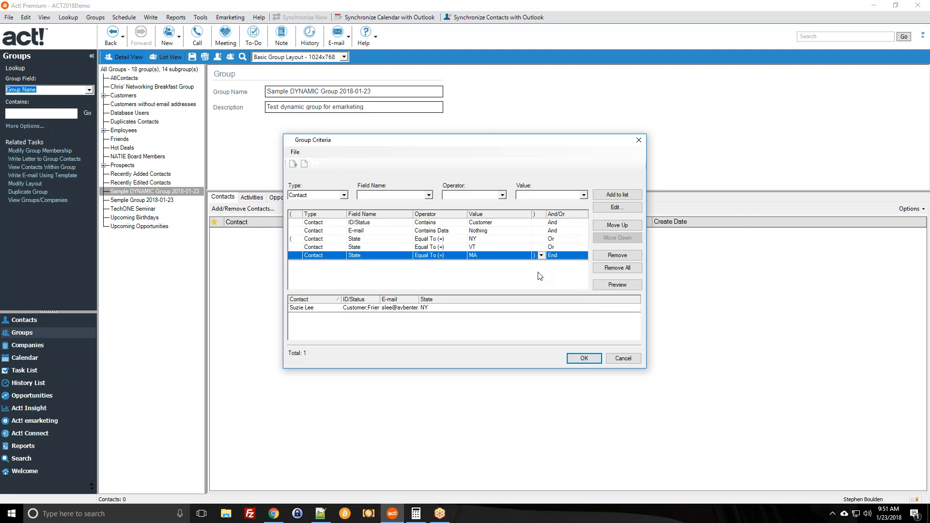
click(438, 239)
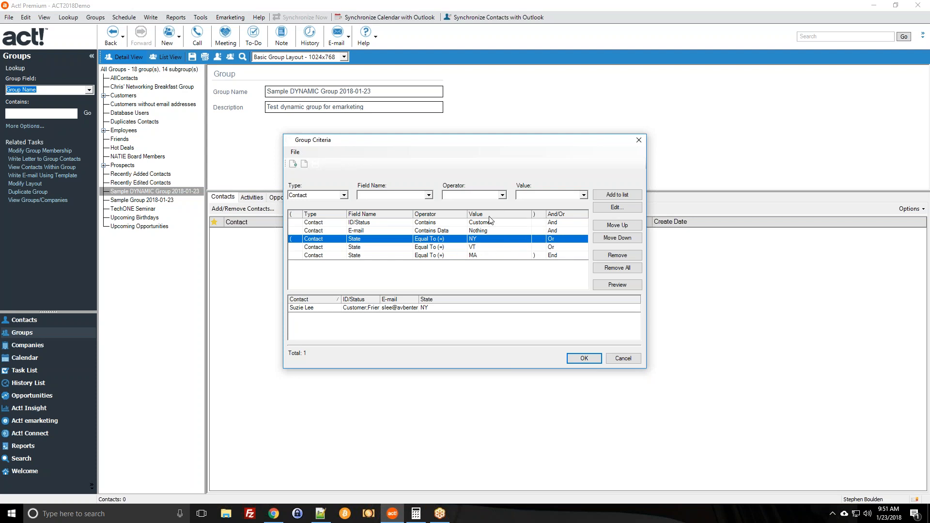
Change the State value of the VT criterion to CO.
double_click(487, 247)
click(554, 259)
text(CO)
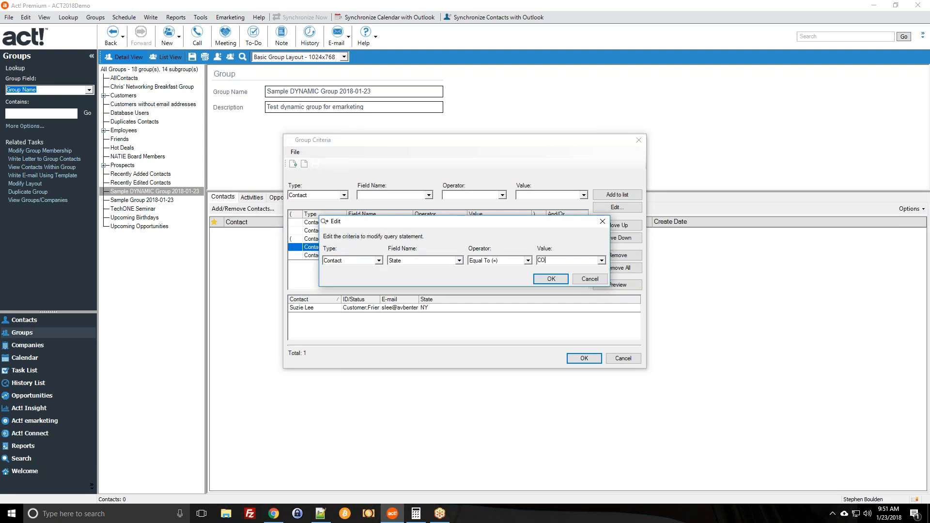
click(550, 279)
Clear the parentheses on the NY and MA rows and preview the 2 matching contacts.
click(292, 239)
click(297, 239)
click(292, 249)
click(539, 255)
click(541, 255)
click(541, 265)
click(629, 284)
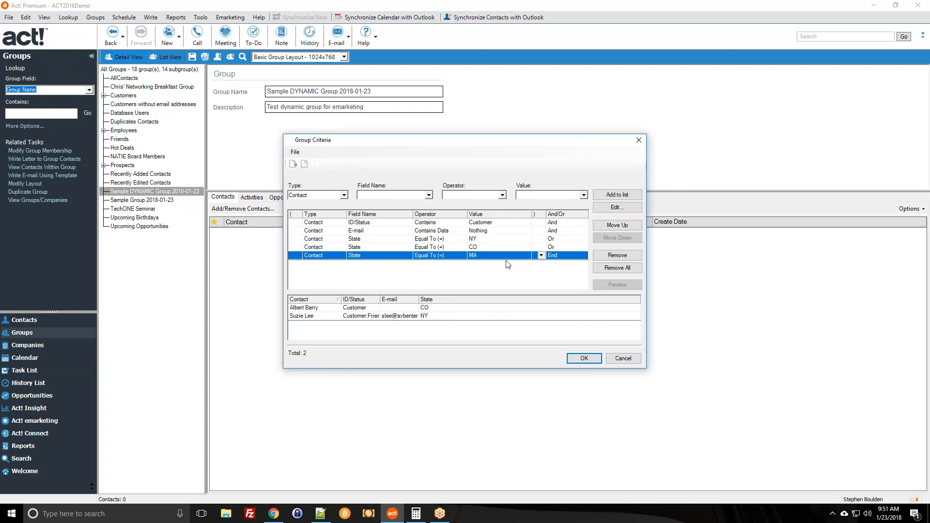
click(461, 232)
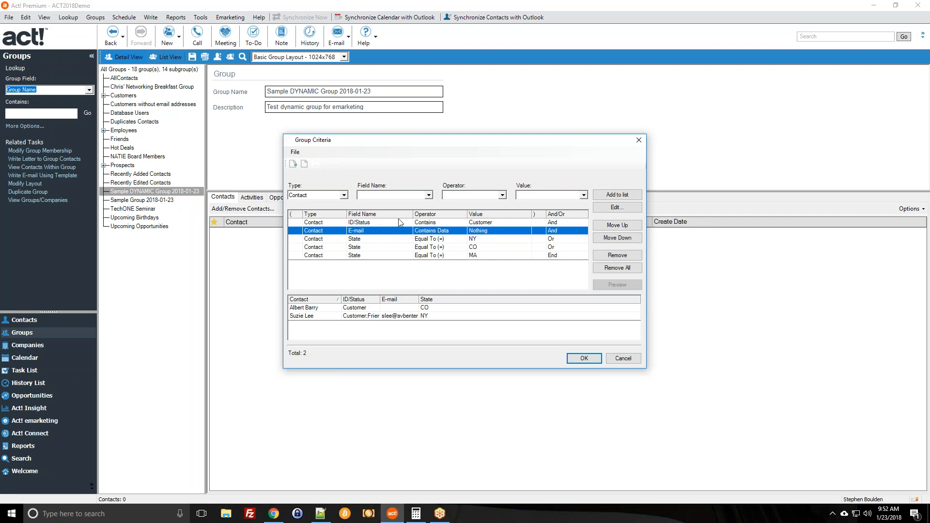
Put '(' on the State NY row and ')' on the State MA row, narrowing results to one contact.
click(471, 223)
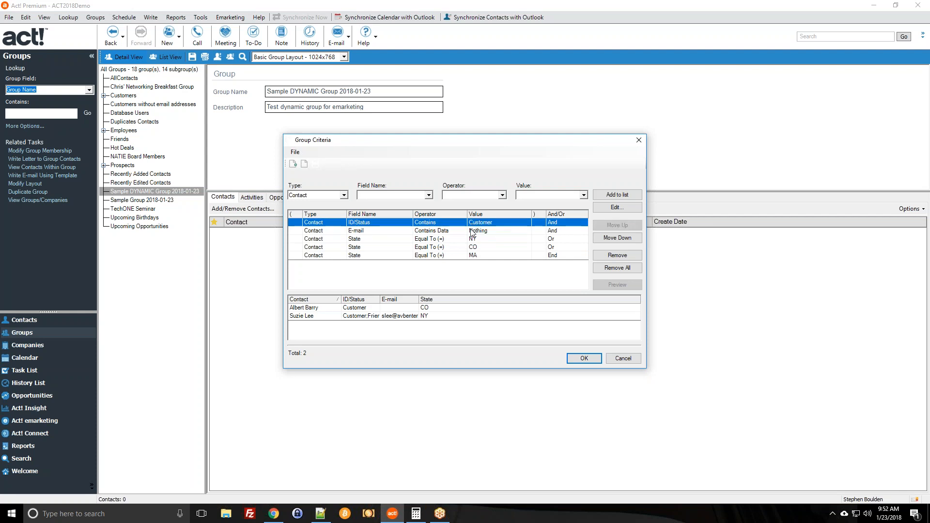
click(469, 232)
click(456, 242)
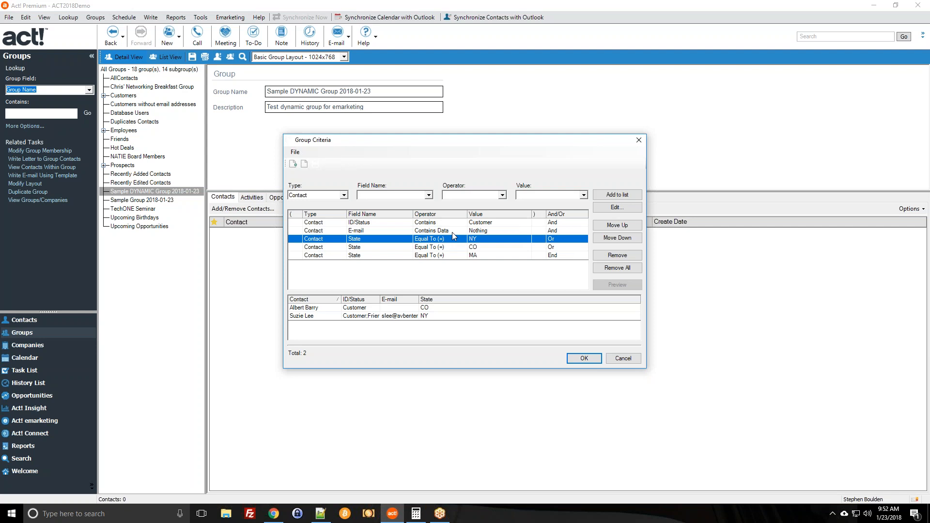
click(444, 247)
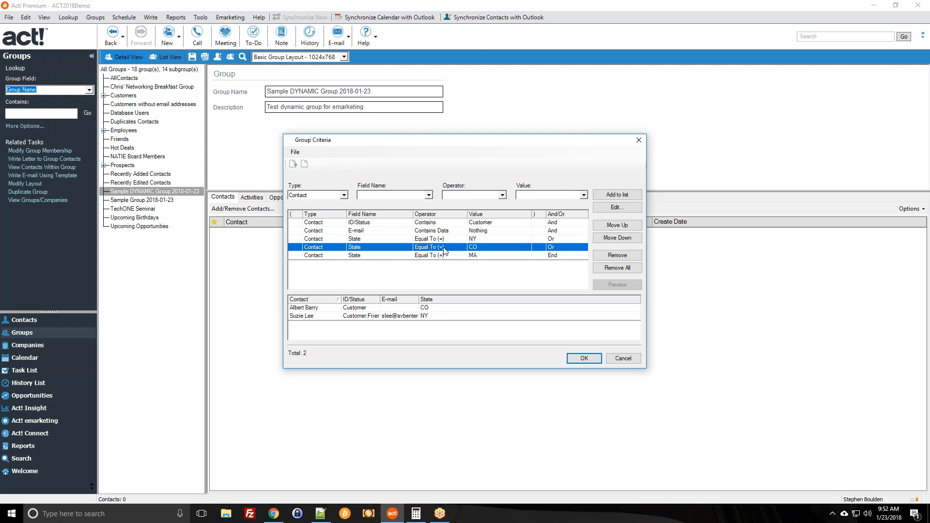
click(295, 238)
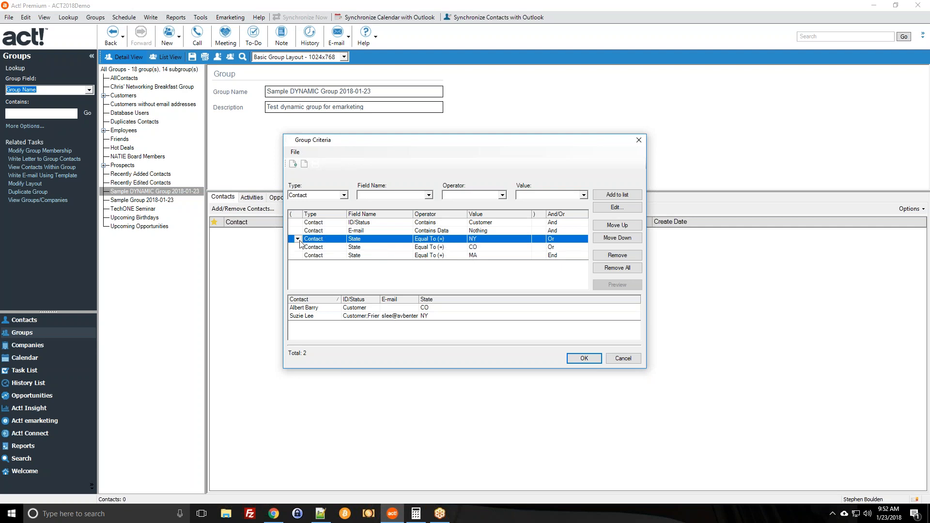
click(299, 258)
click(540, 255)
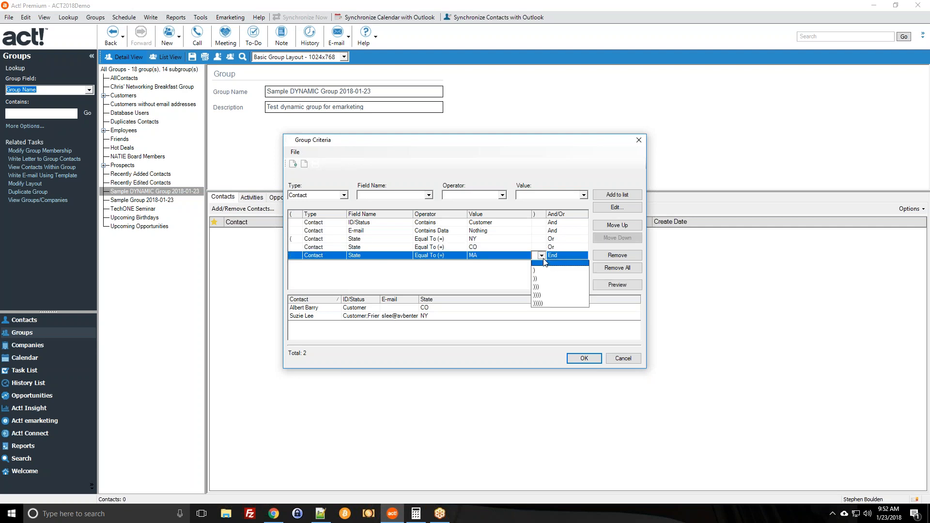
click(548, 275)
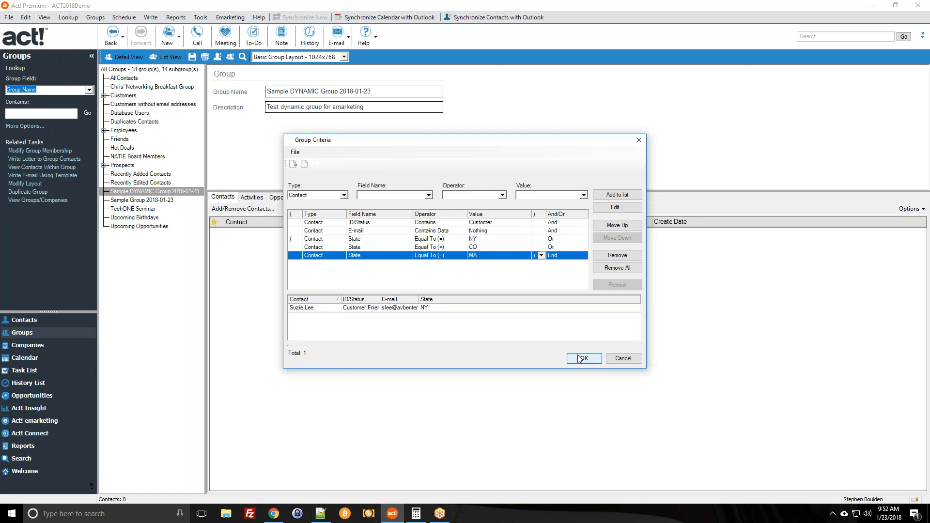
click(353, 239)
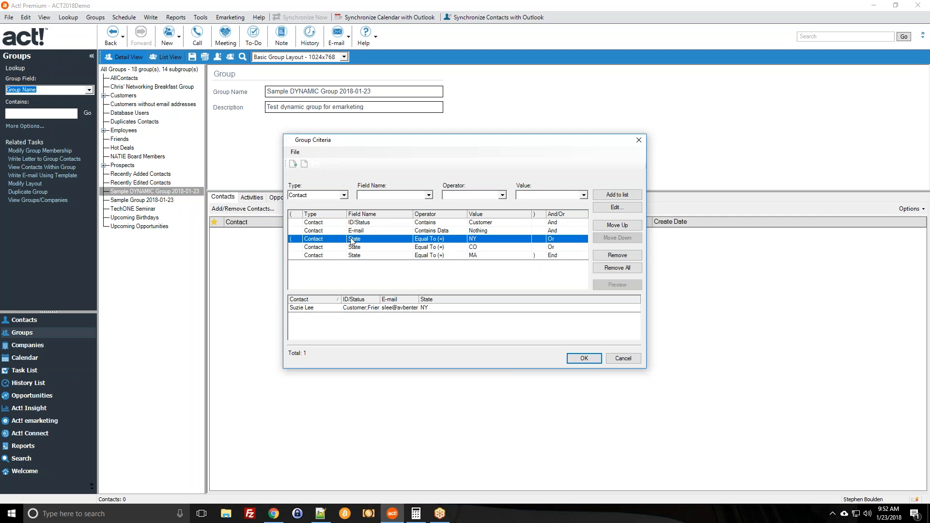
Remove the NY, CO and MA State criteria and save the group, which now lists 41 contacts.
click(628, 258)
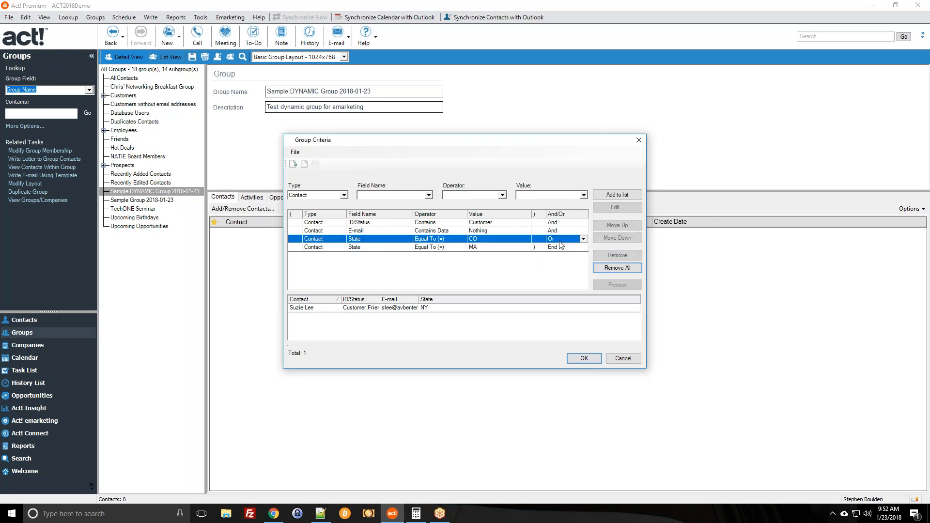
click(616, 256)
click(617, 255)
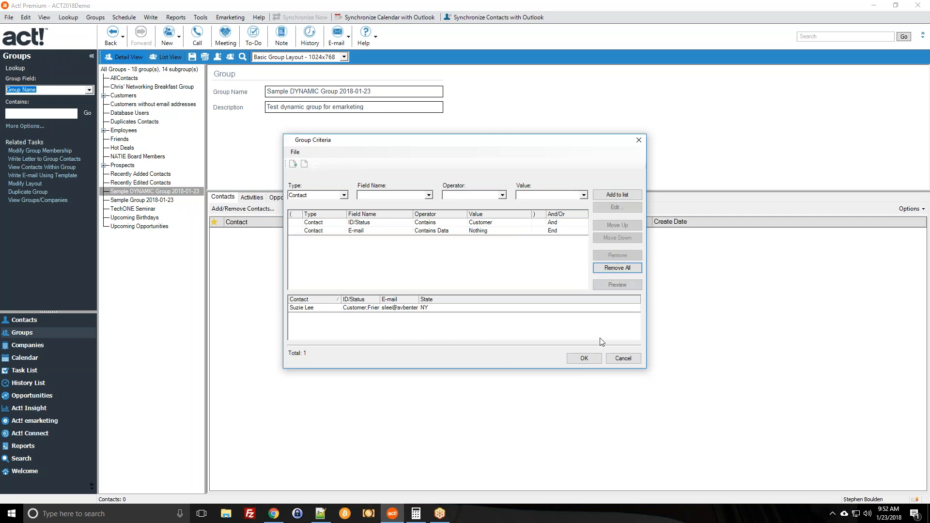
click(584, 358)
click(544, 346)
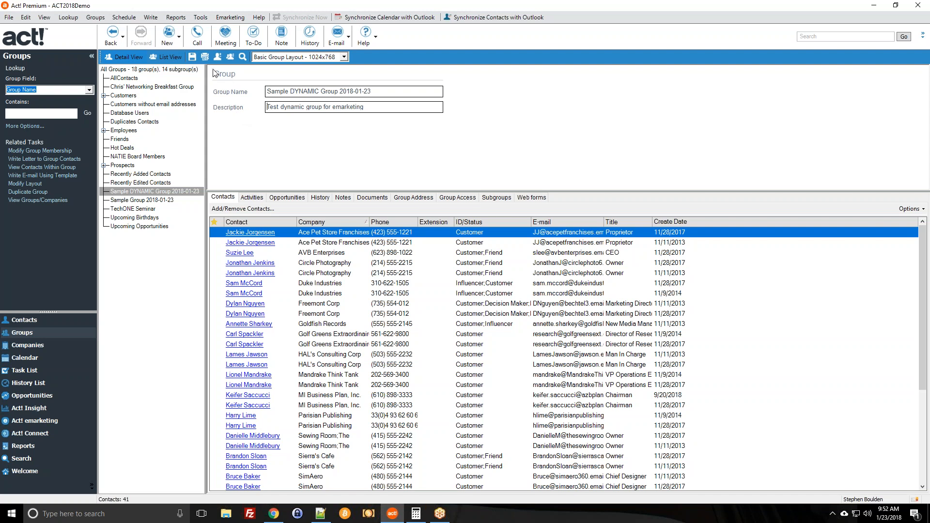
click(249, 209)
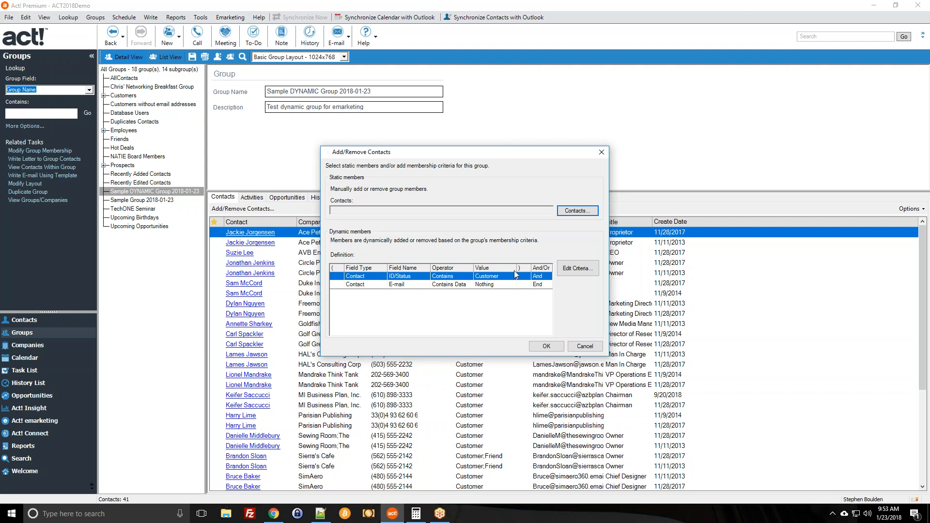
click(546, 345)
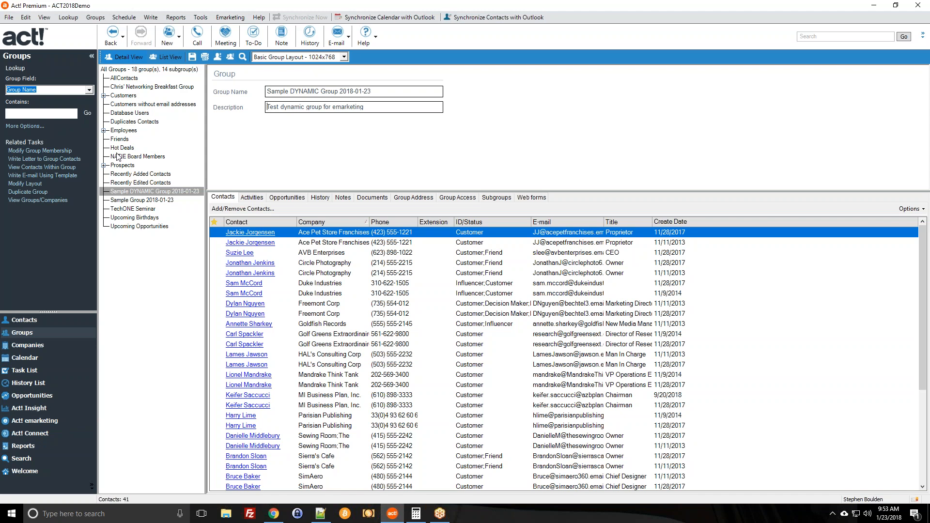
Delete Sample Group 2018-01-23, leaving 17 groups.
right_click(144, 202)
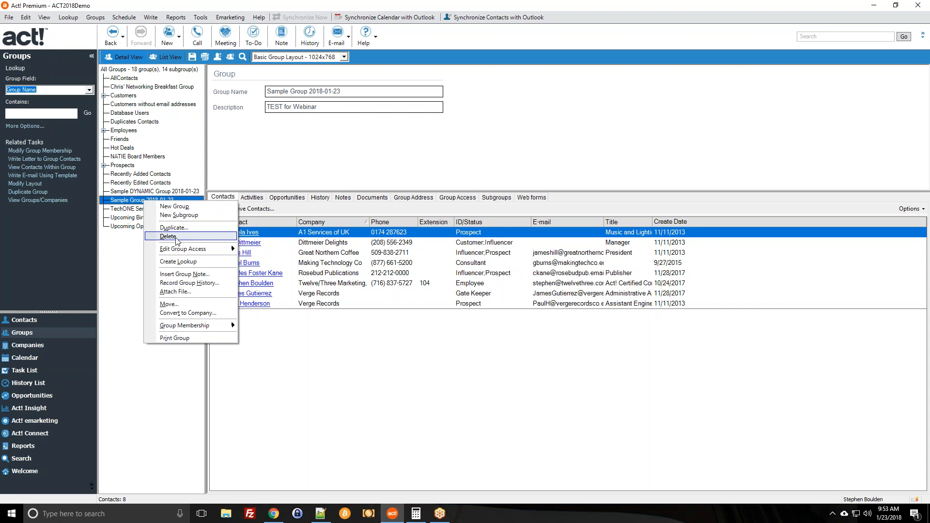
click(128, 202)
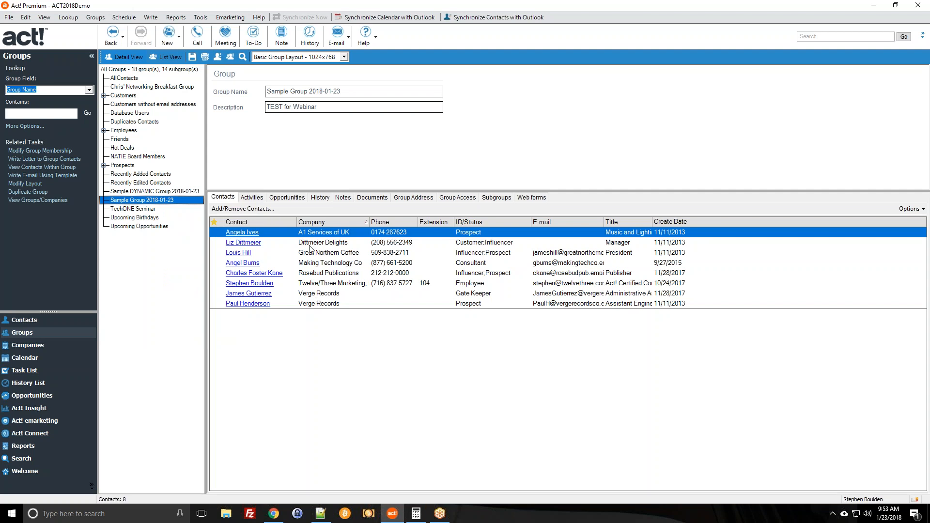
right_click(162, 201)
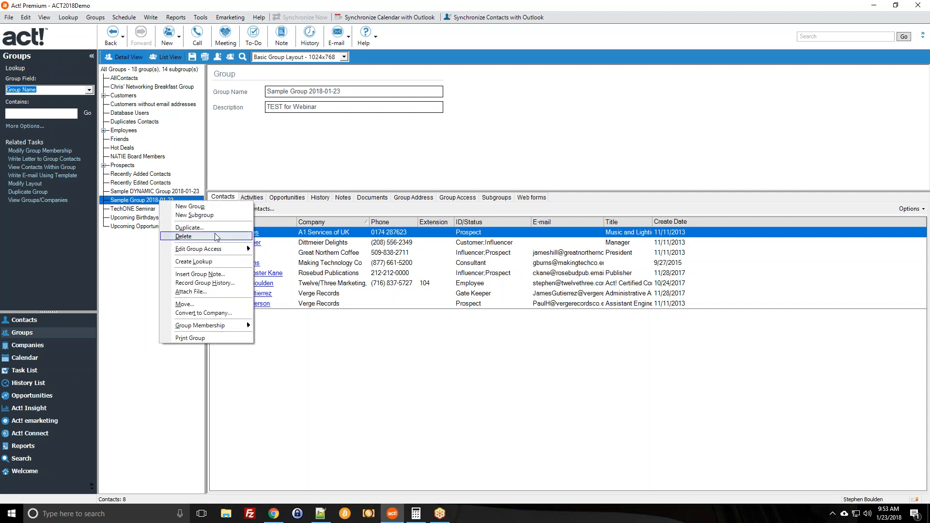
click(216, 237)
click(514, 290)
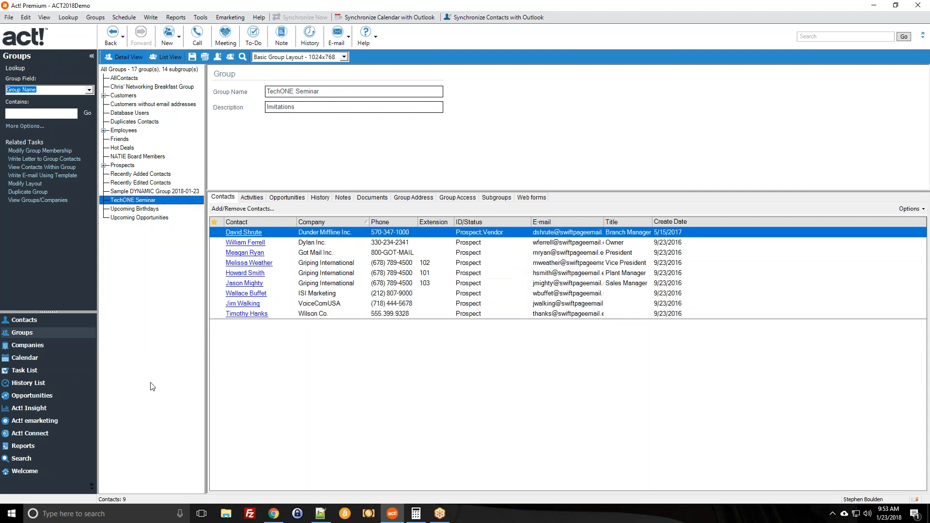
Return to Groups and select Sample DYNAMIC Group 2018-01-23 with its 41 contacts.
click(64, 320)
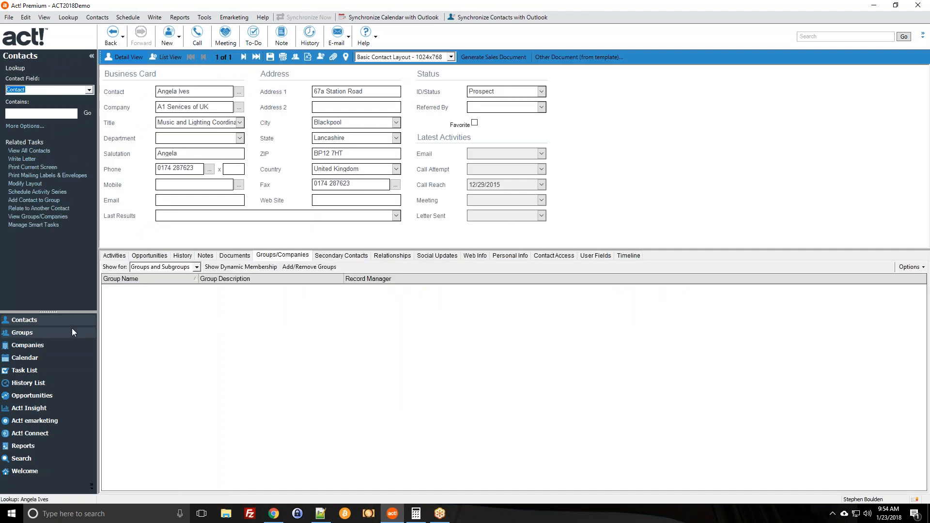
click(71, 329)
click(184, 190)
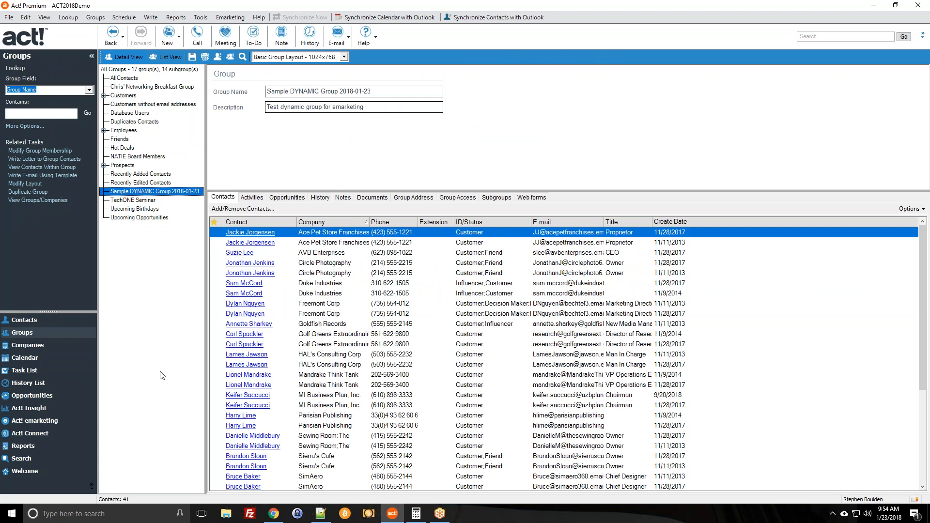
right_click(155, 182)
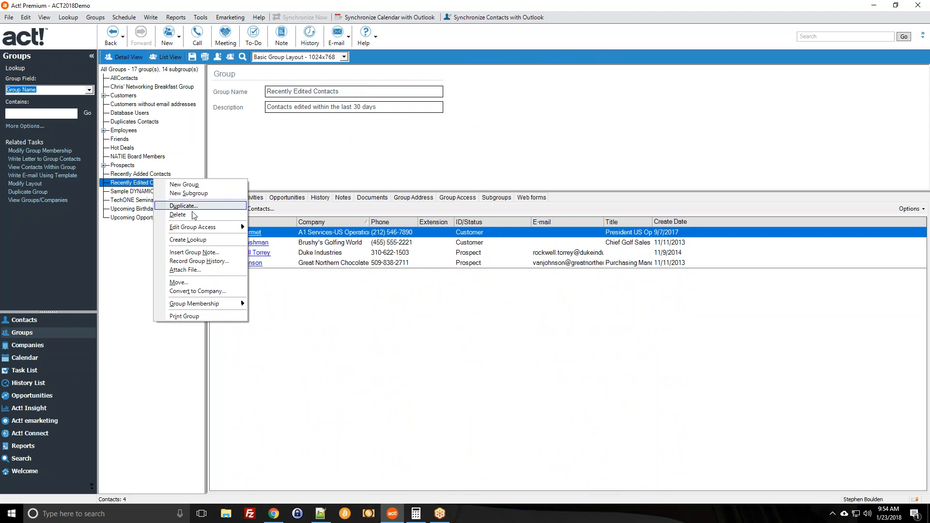
right_click(148, 200)
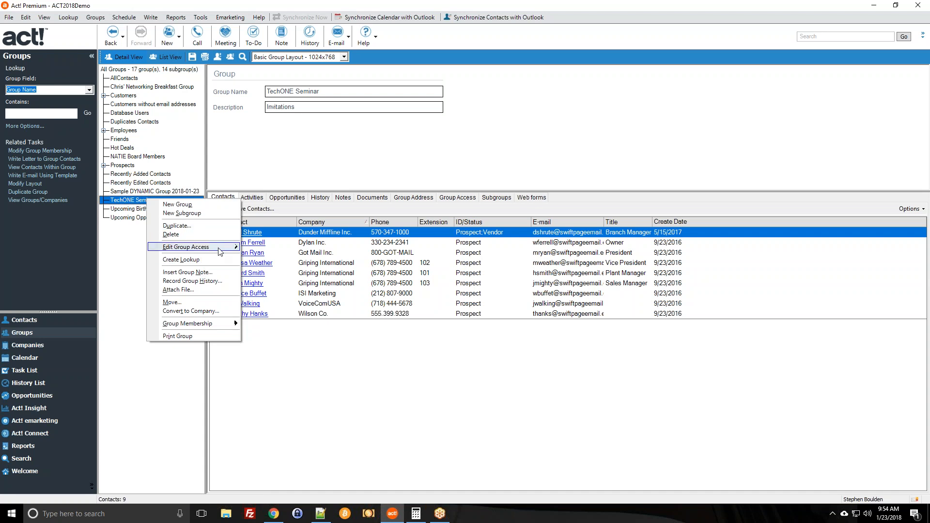
mouse_move(203, 247)
click(441, 197)
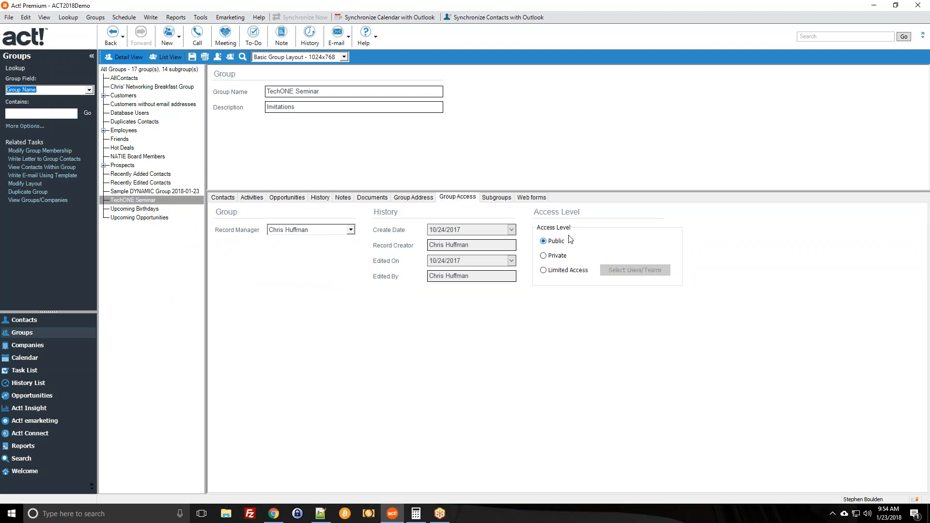
click(572, 274)
click(652, 267)
click(550, 303)
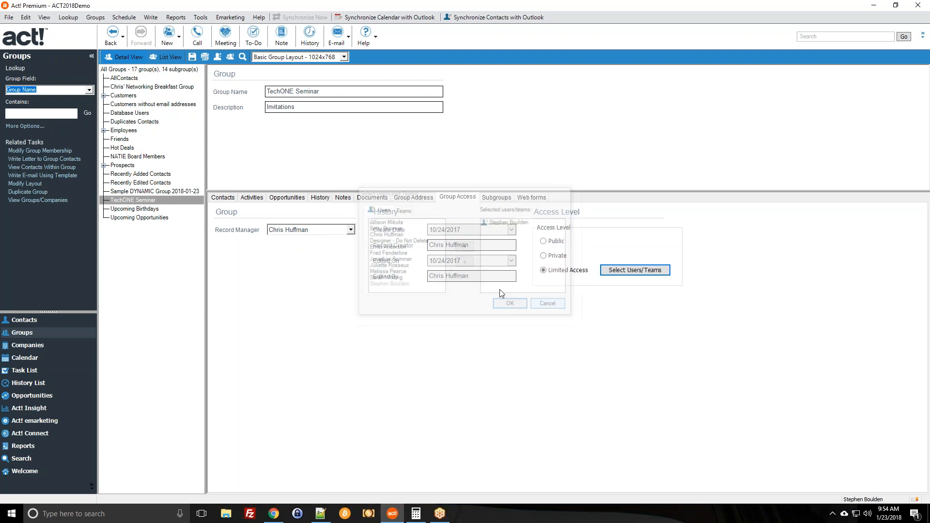
click(231, 202)
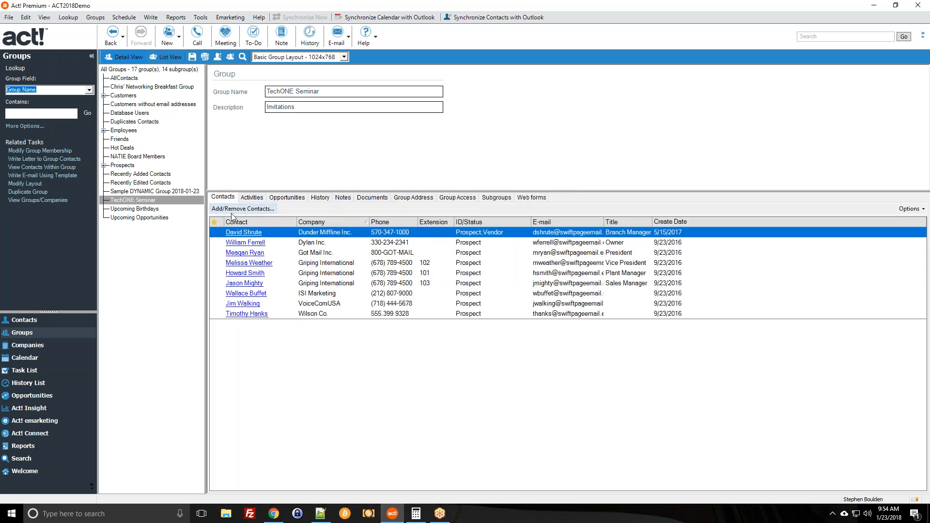
click(169, 192)
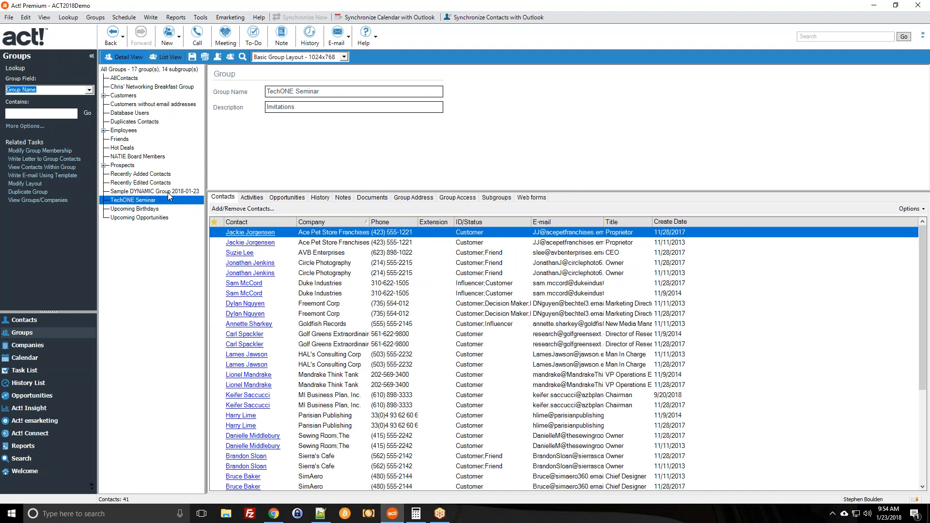
Open Add/Remove Contacts for the dynamic group, showing ID/Status Contains Customer and E-mail Contains Data.
click(674, 17)
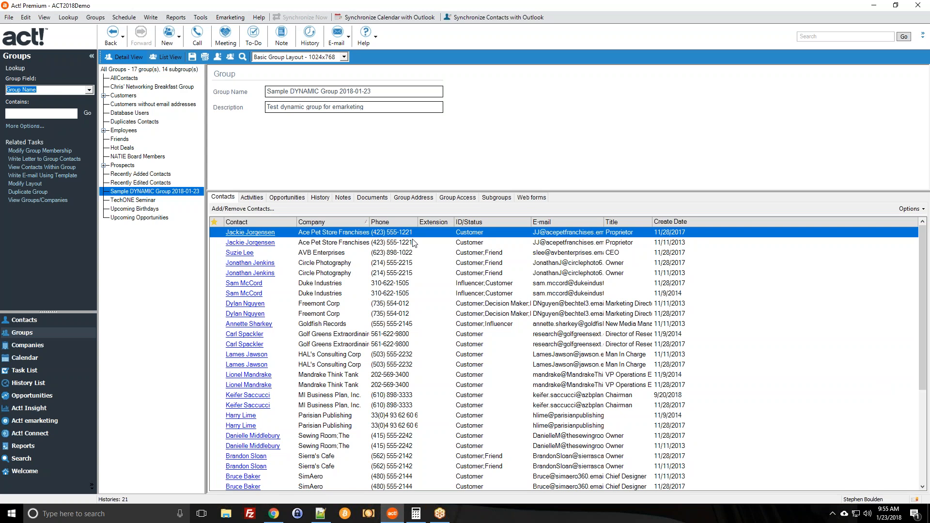
click(233, 209)
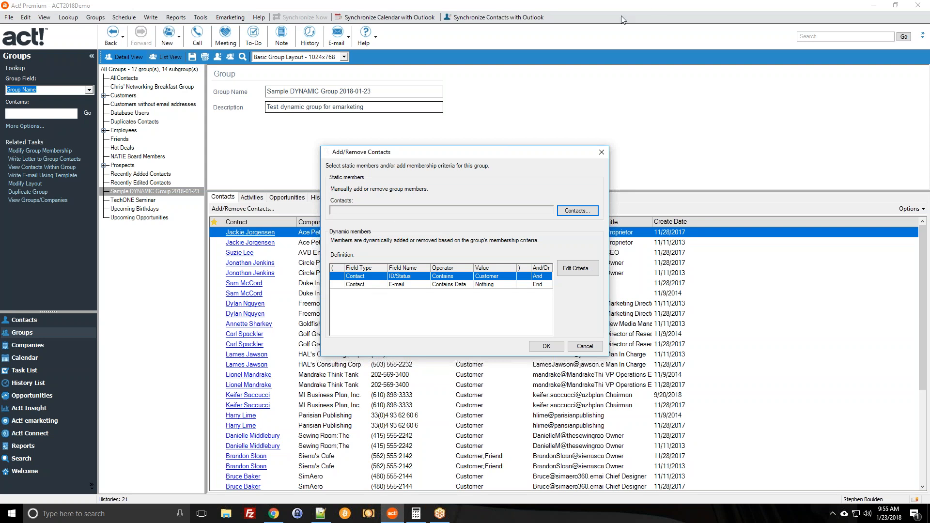
In Group Criteria, pick Any Phone Field as the Field Name.
click(577, 268)
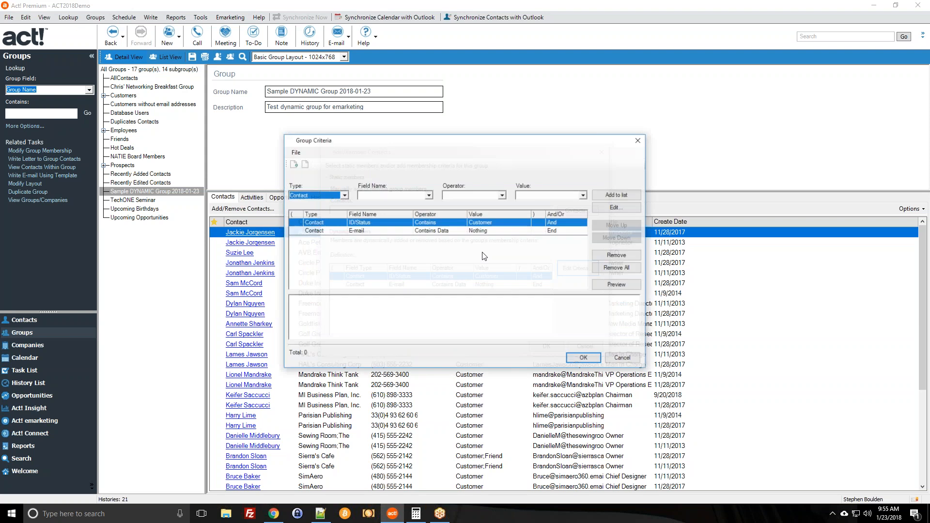
click(393, 195)
scroll(391, 233, down, 2)
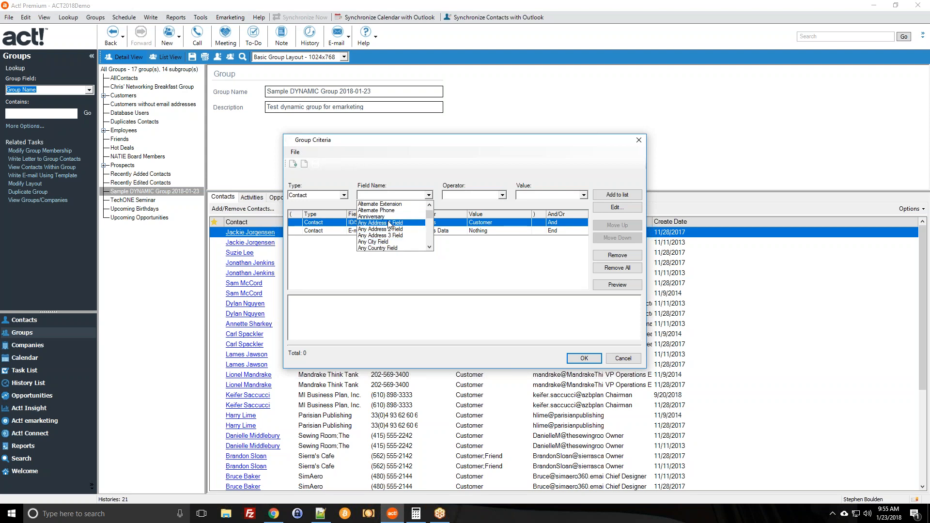
scroll(393, 226, down, 3)
scroll(392, 226, up, 2)
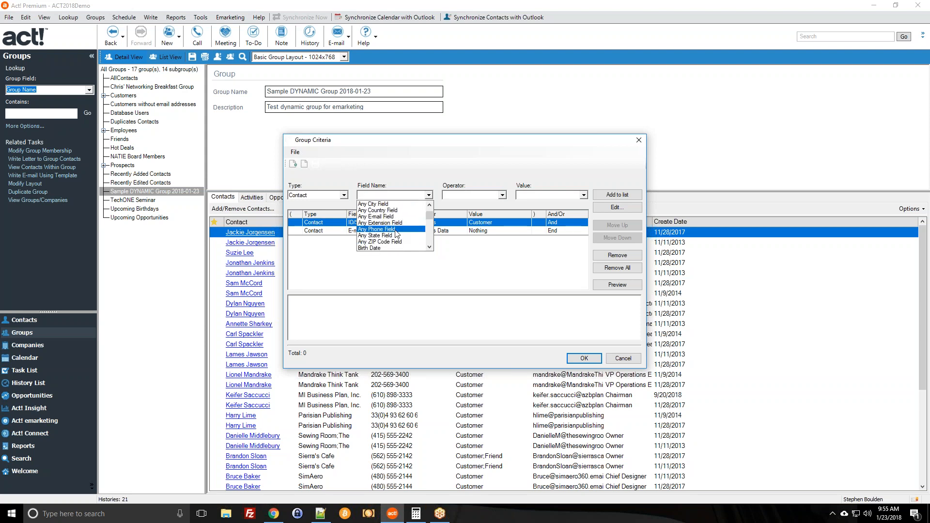
scroll(410, 224, up, 1)
scroll(411, 224, down, 2)
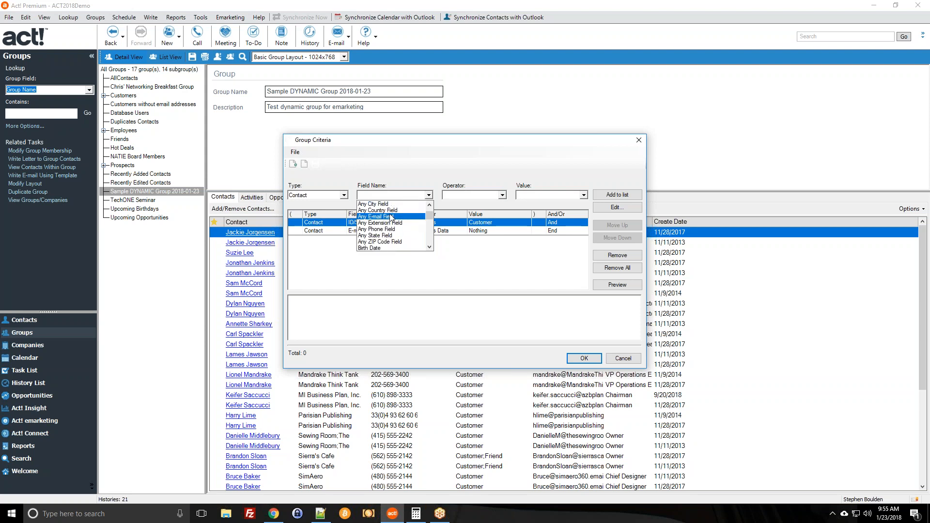
scroll(387, 220, up, 2)
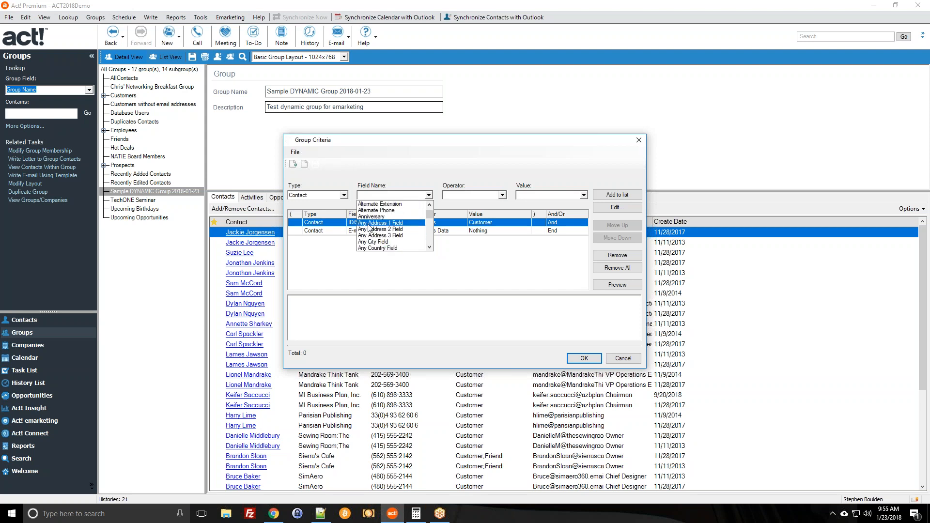
scroll(376, 229, down, 3)
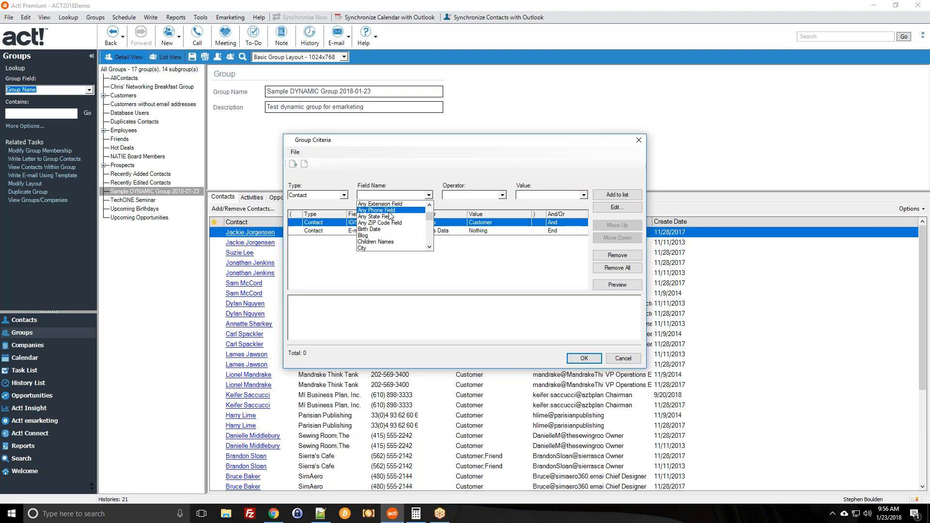
scroll(390, 216, down, 7)
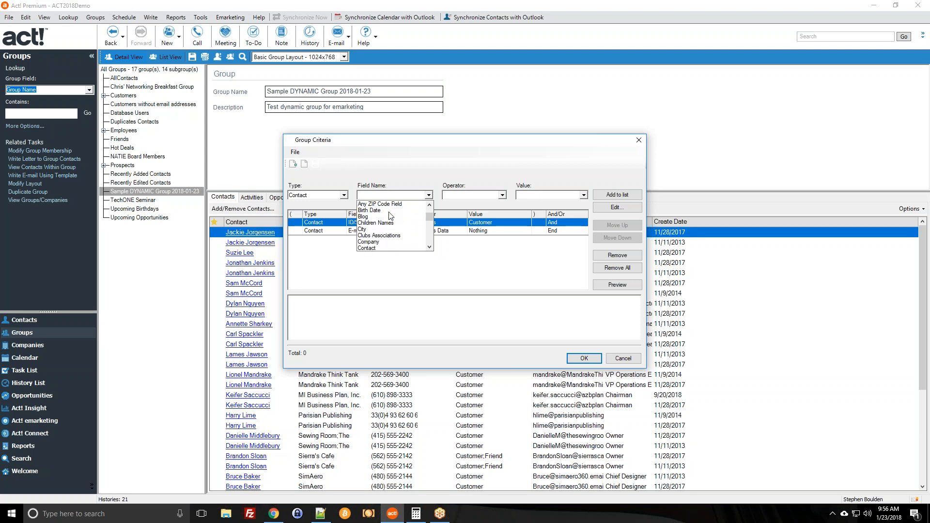
scroll(379, 229, down, 8)
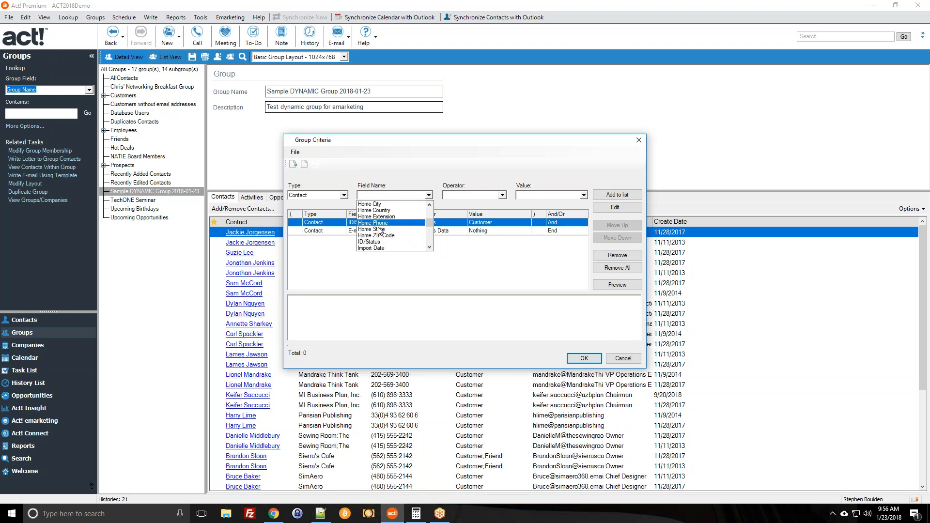
scroll(379, 235, down, 4)
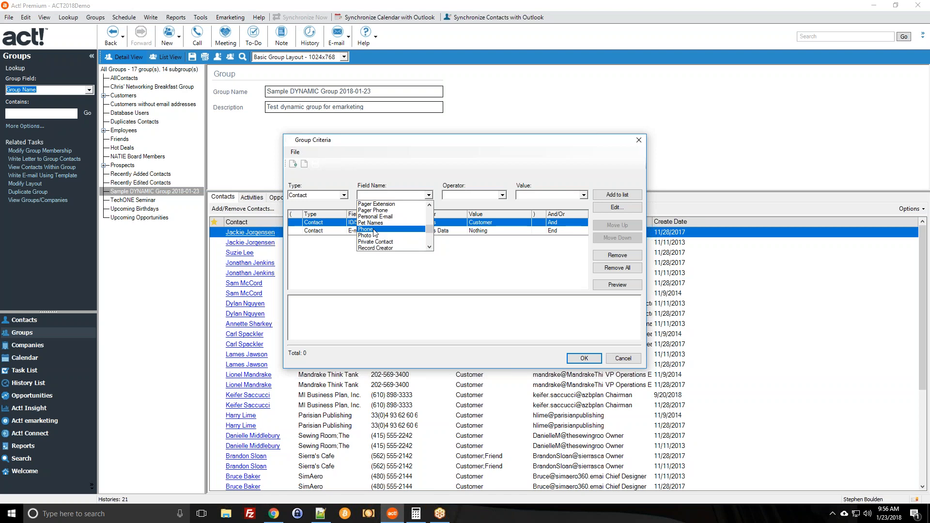
scroll(376, 233, up, 20)
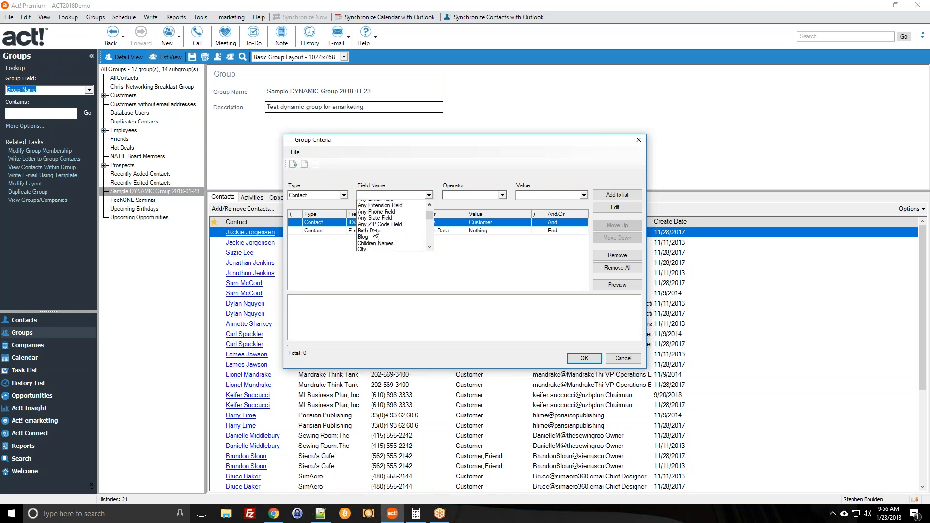
scroll(375, 233, up, 1)
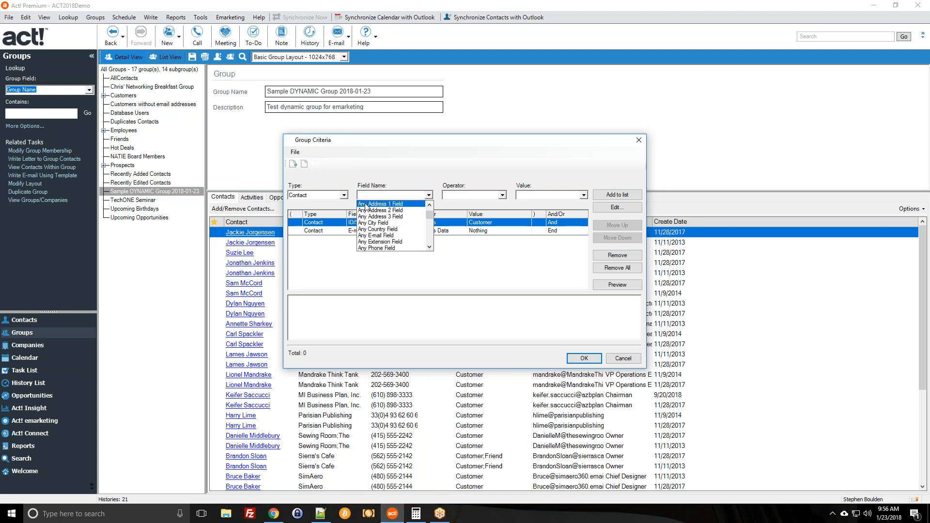
scroll(364, 226, down, 1)
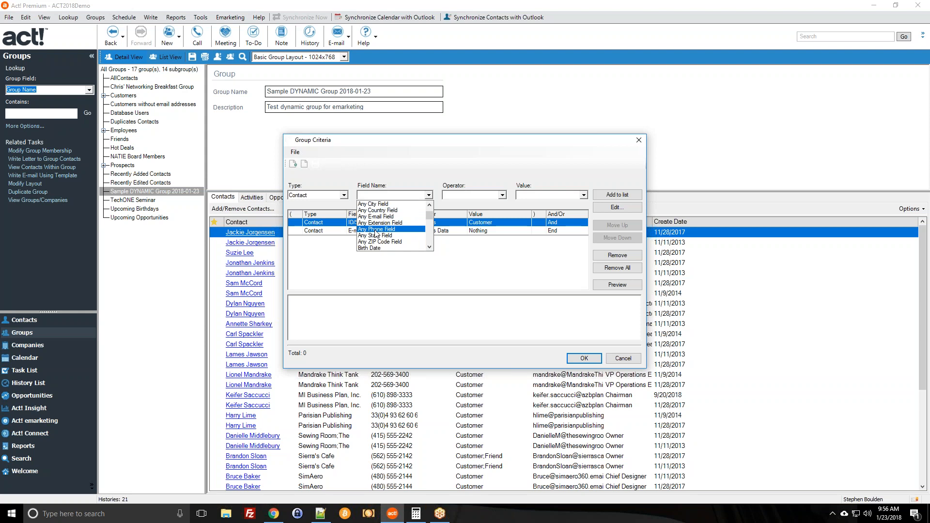
click(376, 229)
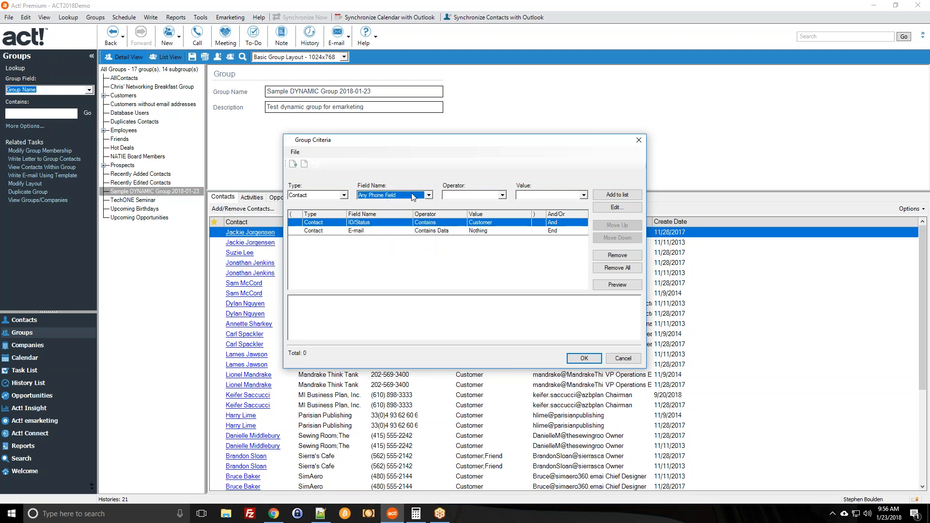
Browse the operator and field lists without changing anything, then cancel the Group Criteria edits.
click(468, 196)
click(465, 193)
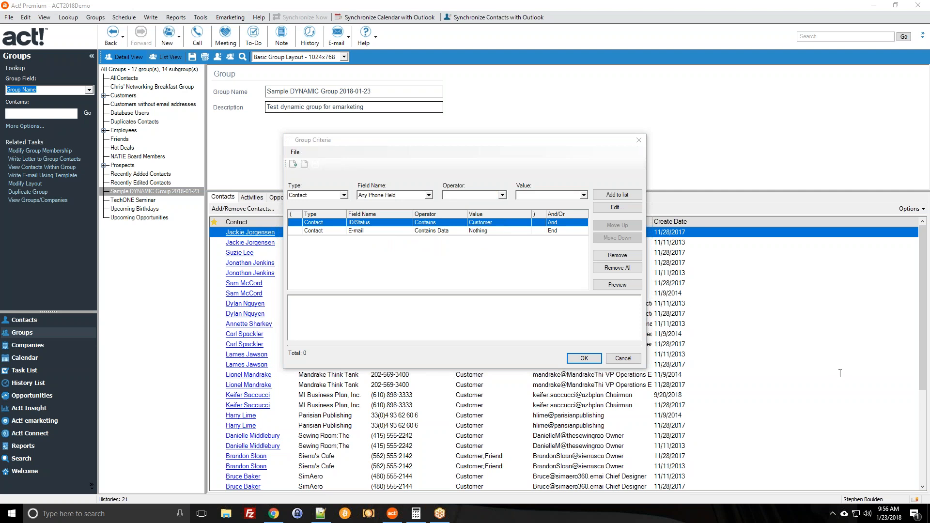
click(428, 195)
scroll(399, 232, up, 2)
scroll(398, 231, up, 1)
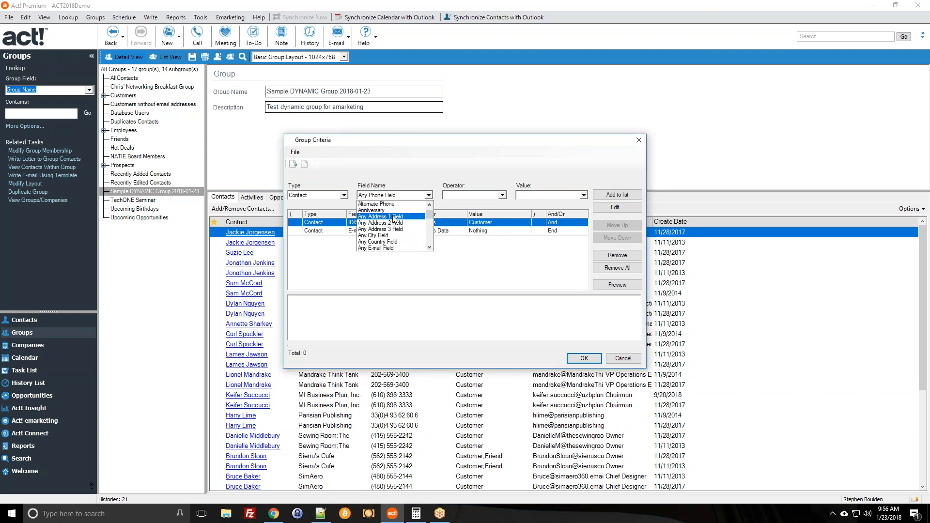
scroll(394, 221, up, 3)
scroll(395, 222, up, 2)
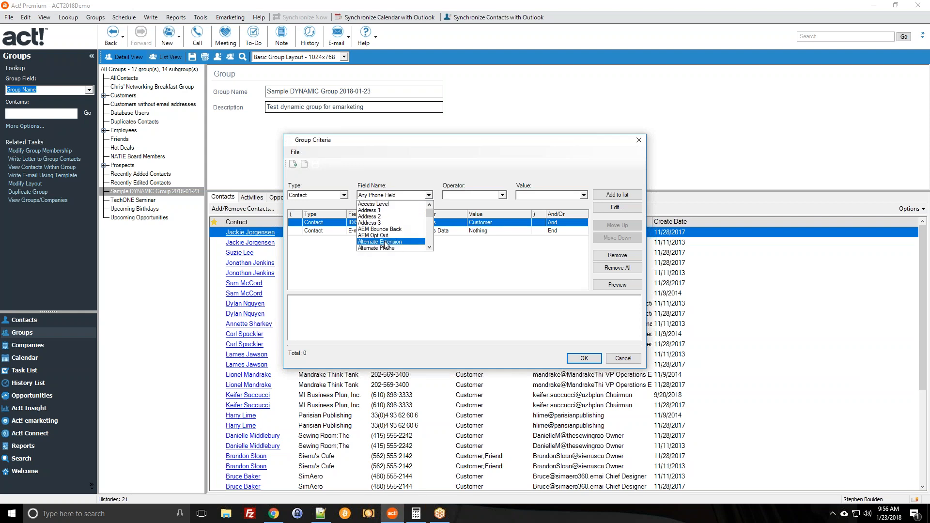
scroll(412, 222, down, 4)
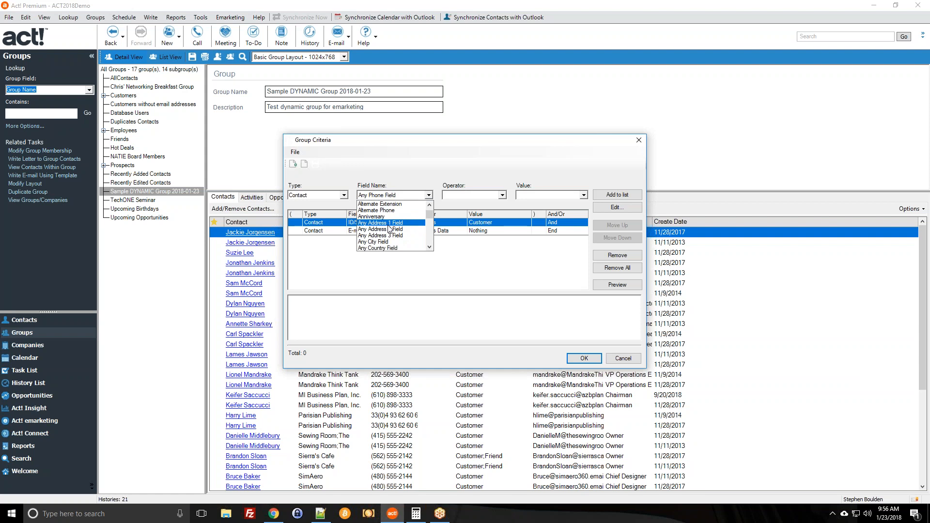
click(438, 176)
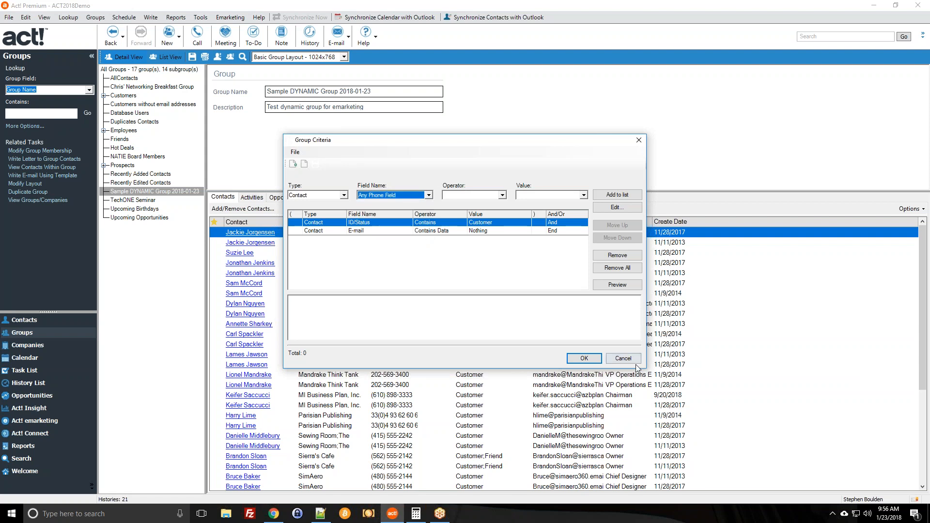
click(623, 359)
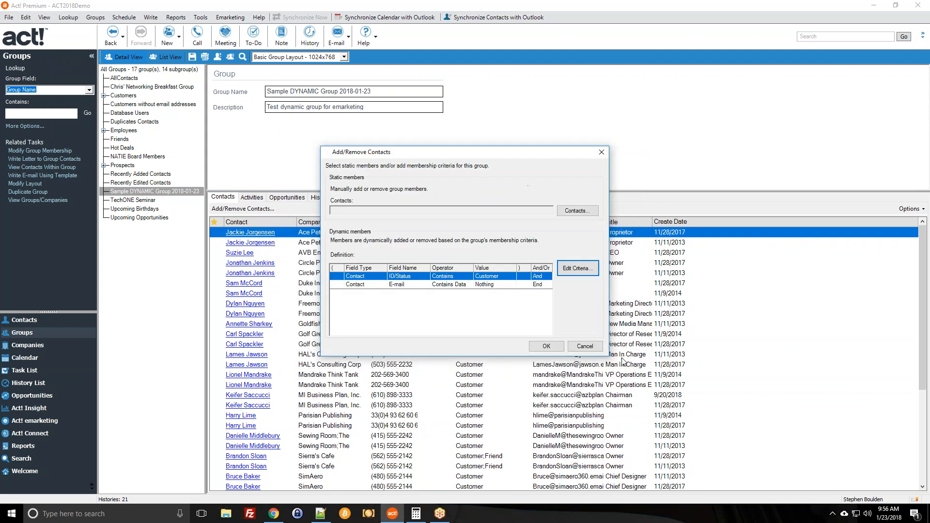
Close Add/Remove Contacts without saving and create a new blank group.
click(584, 346)
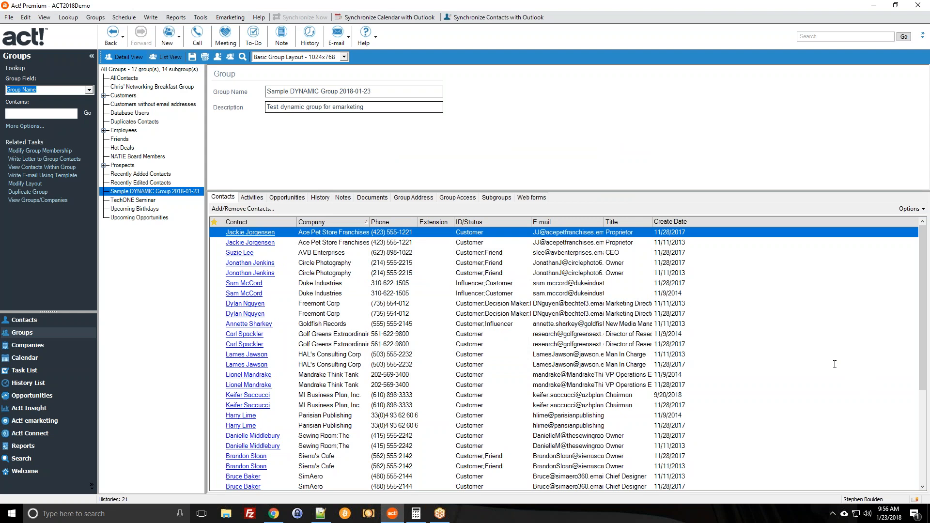
click(167, 32)
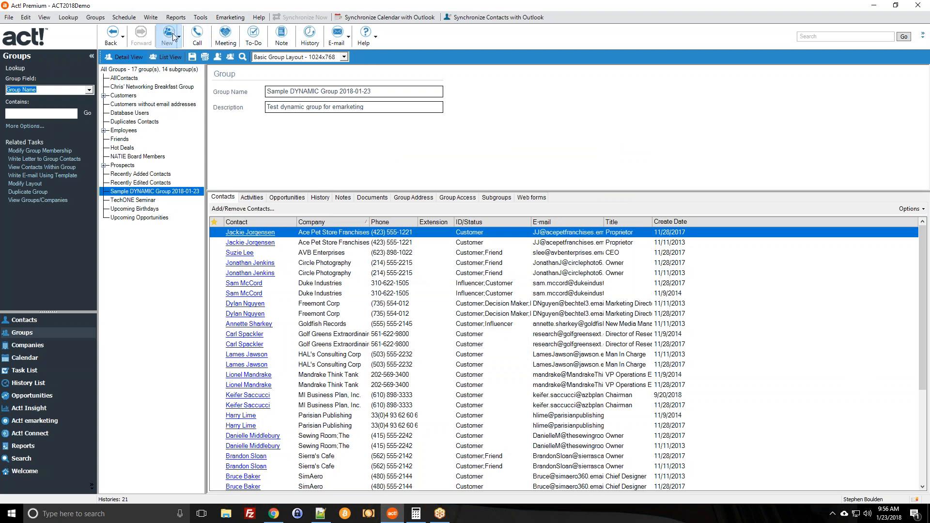
Delete the unsaved blank group via Groups > Delete and confirm.
click(137, 209)
click(468, 275)
click(154, 208)
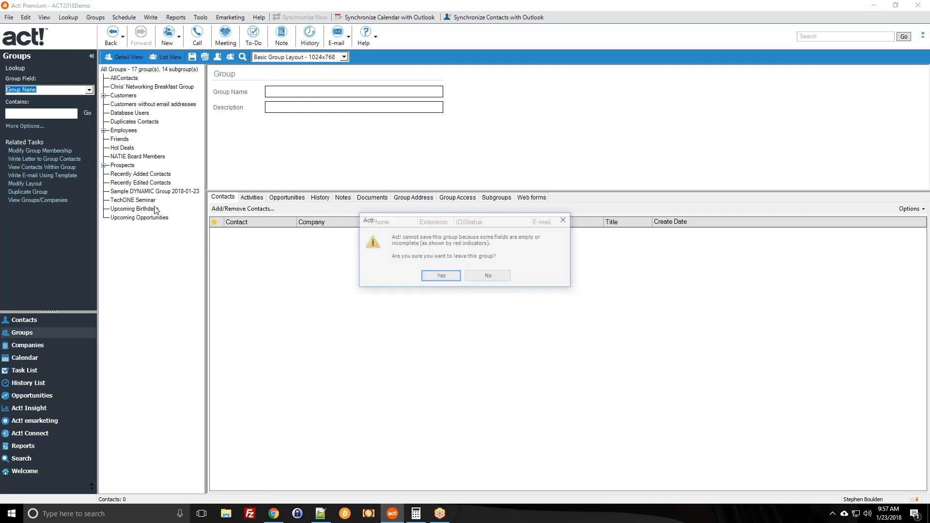
click(507, 275)
click(95, 17)
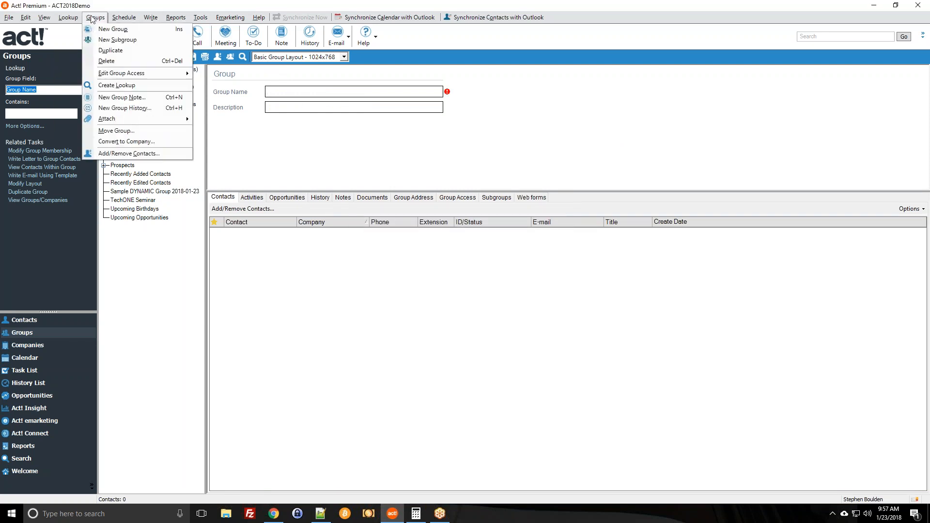
click(100, 56)
click(489, 289)
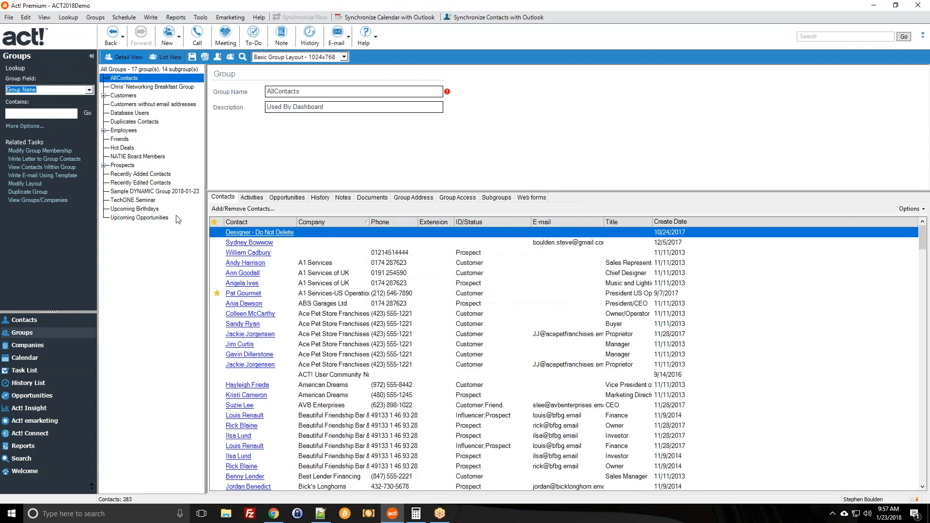
Open the Group Criteria for Upcoming Birthdays, showing Birth Date Within Next 30 days.
click(156, 217)
click(134, 210)
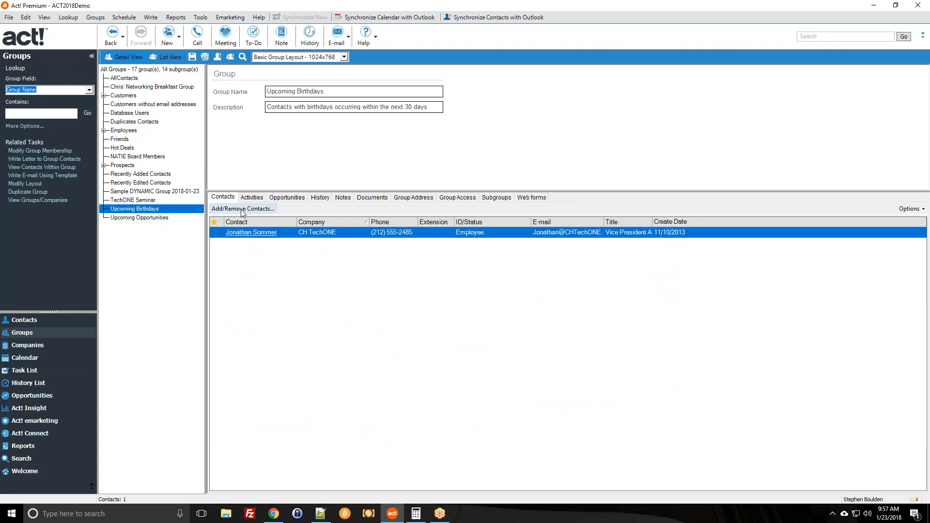
click(241, 209)
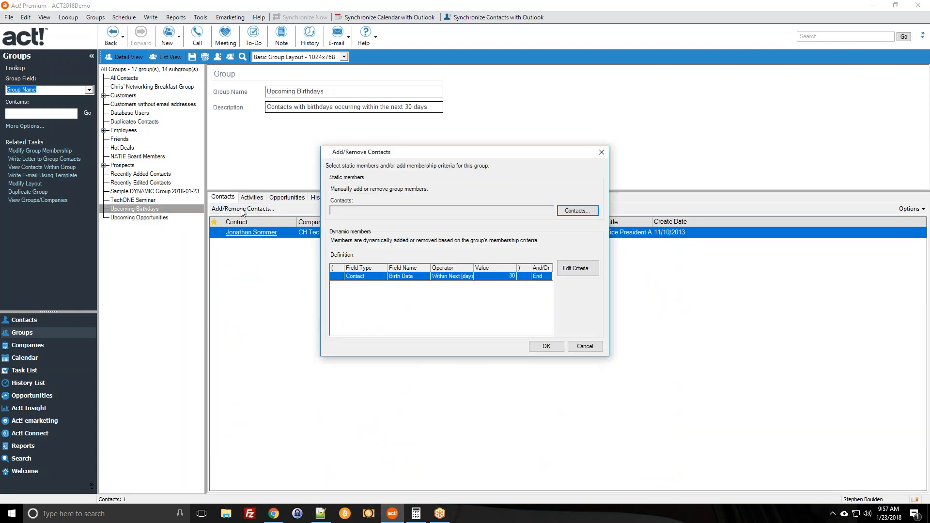
click(577, 269)
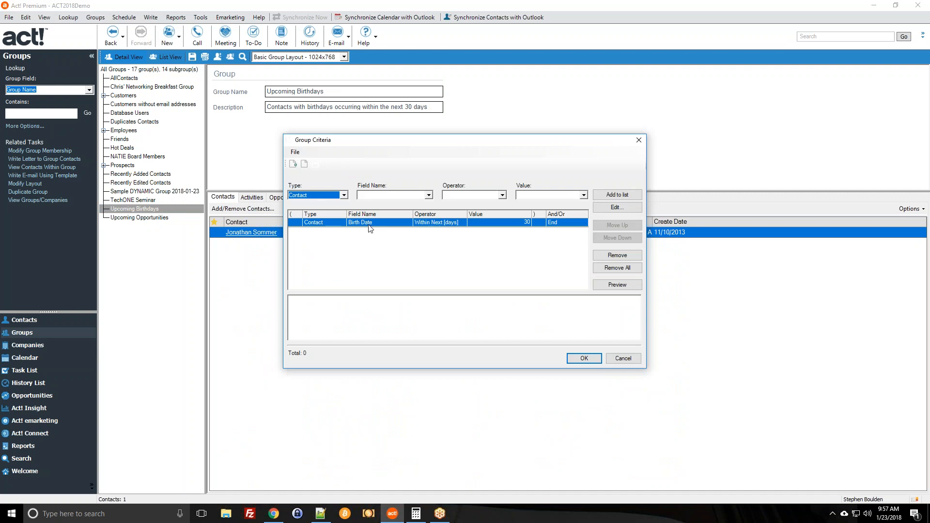
Choose Create Date as the Field Name for a new criterion.
click(615, 209)
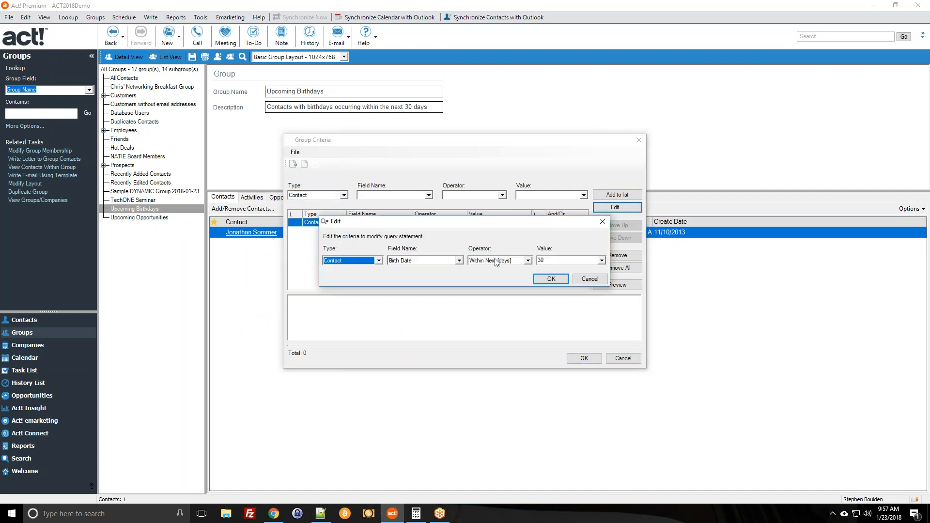
click(589, 279)
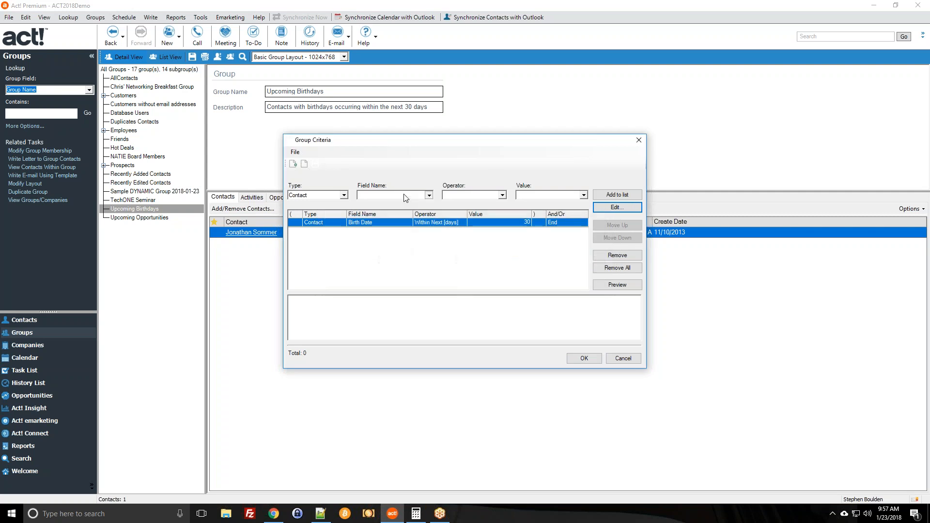
click(429, 195)
scroll(403, 210, down, 1)
scroll(403, 210, down, 8)
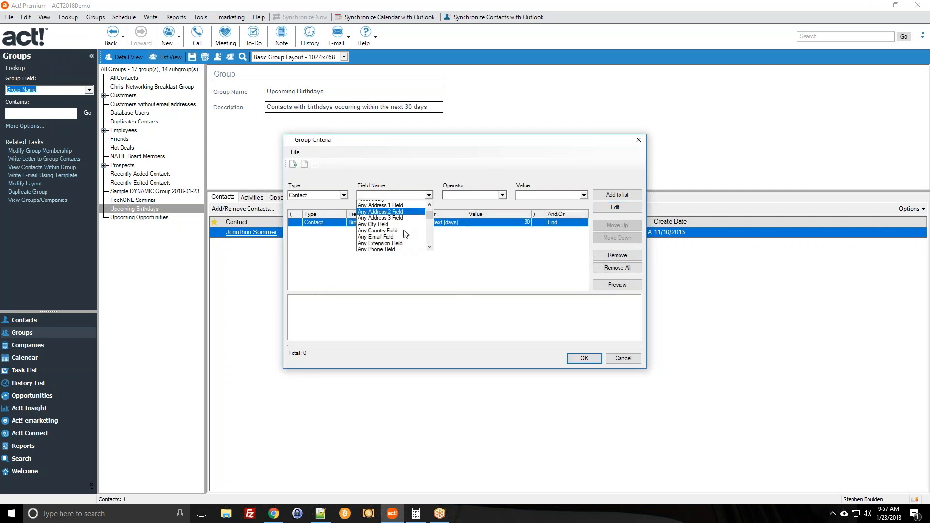
scroll(406, 233, down, 3)
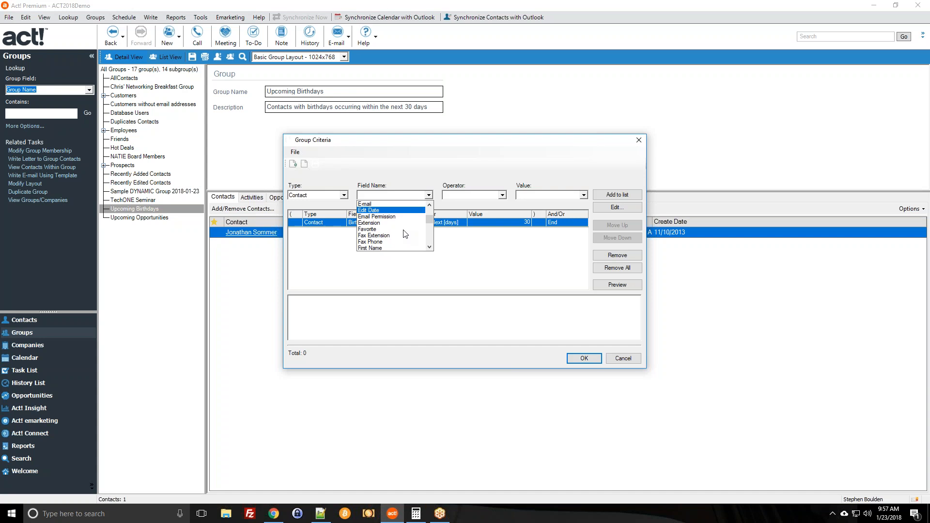
scroll(405, 235, down, 3)
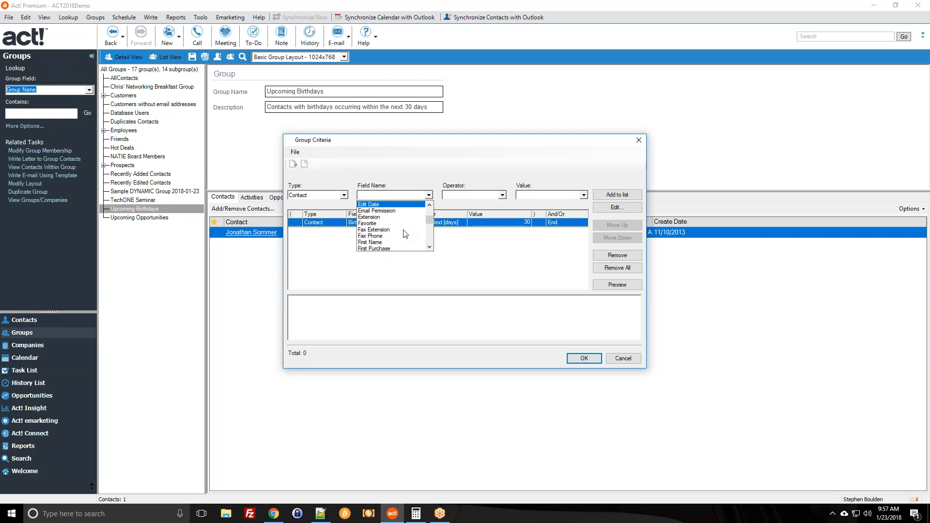
scroll(405, 234, down, 6)
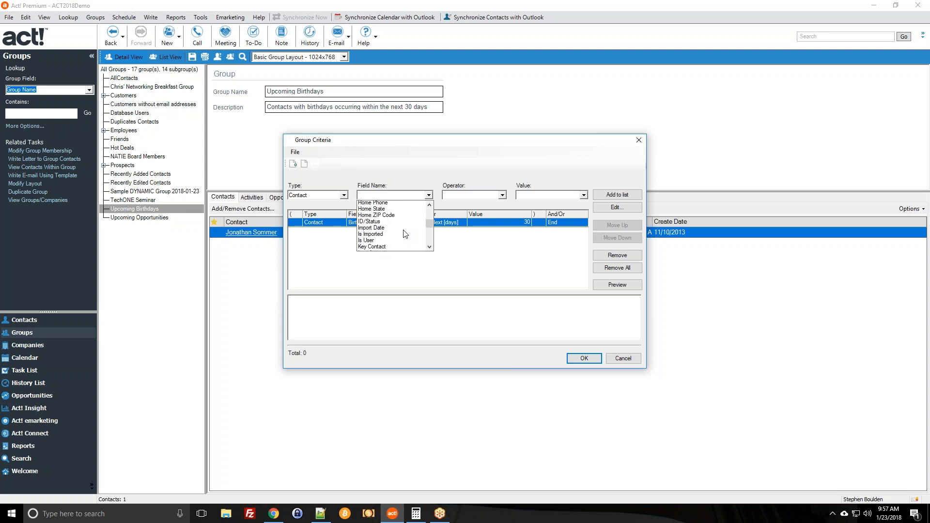
scroll(386, 235, up, 5)
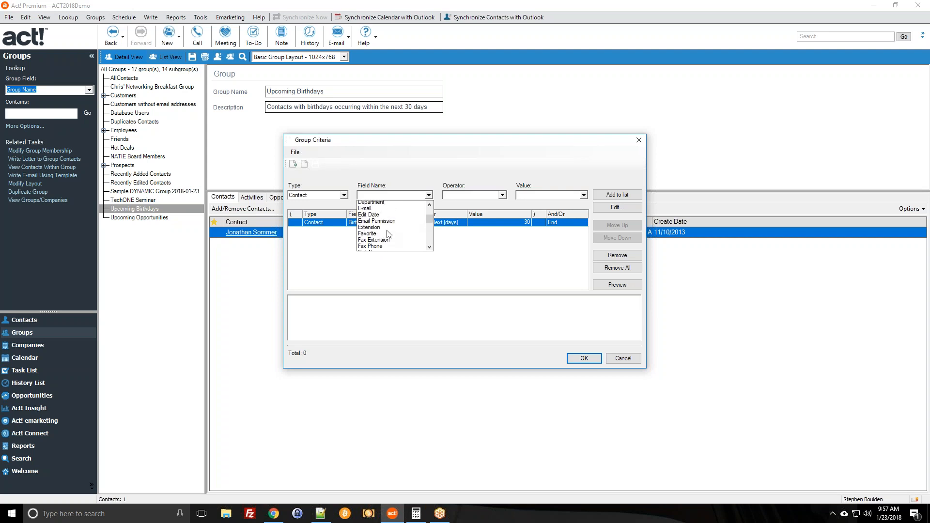
click(383, 223)
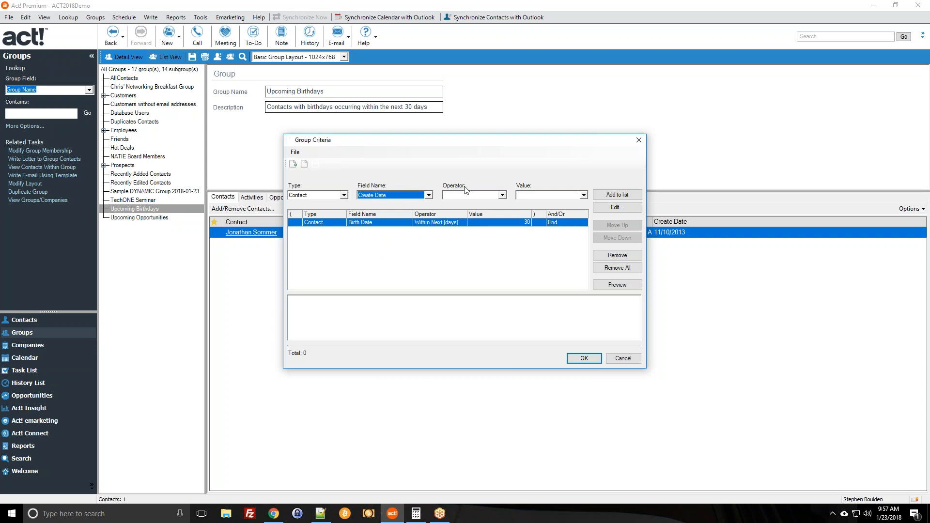
Set the operator to Older Than [days] with value 30 and add it to the list.
click(478, 196)
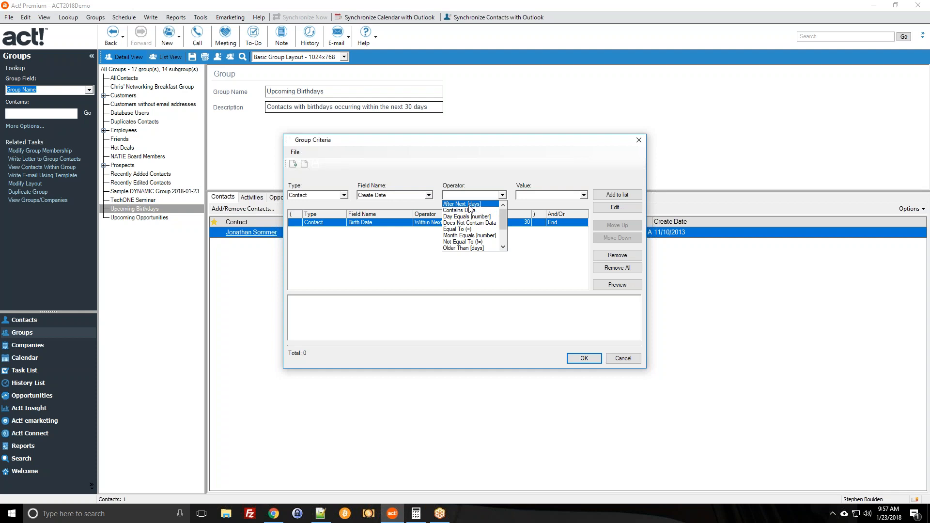
scroll(464, 238, down, 1)
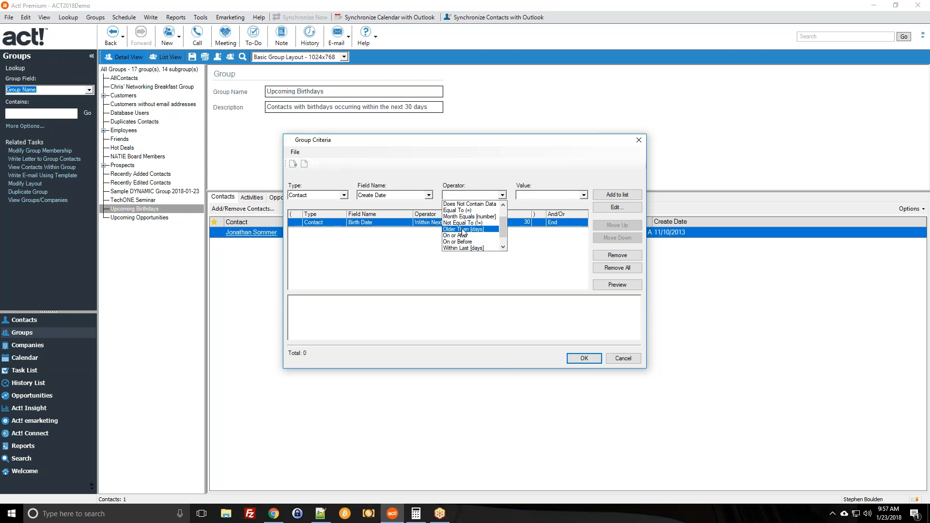
scroll(468, 234, down, 1)
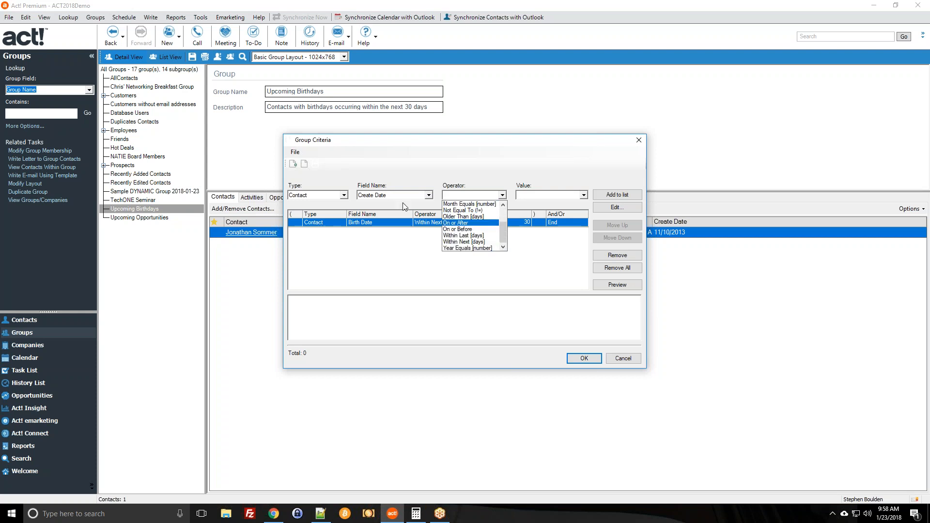
click(469, 217)
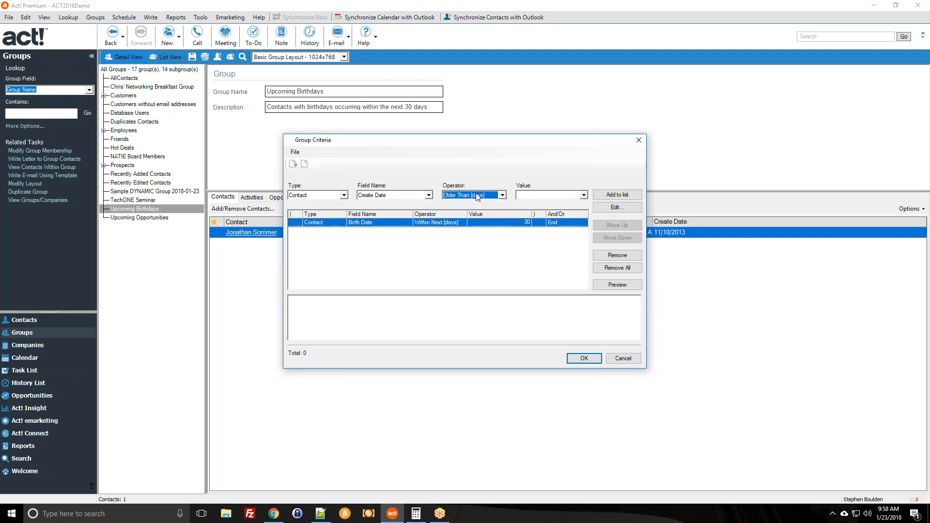
click(527, 195)
text(30)
click(623, 195)
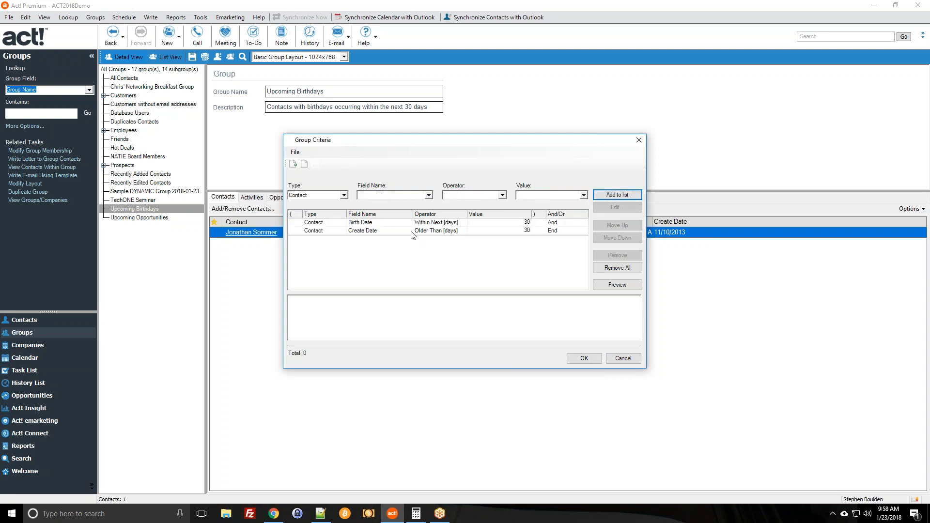
Preview, remove the Create Date criterion and save, leaving Upcoming Birthdays with 1 contact.
click(360, 223)
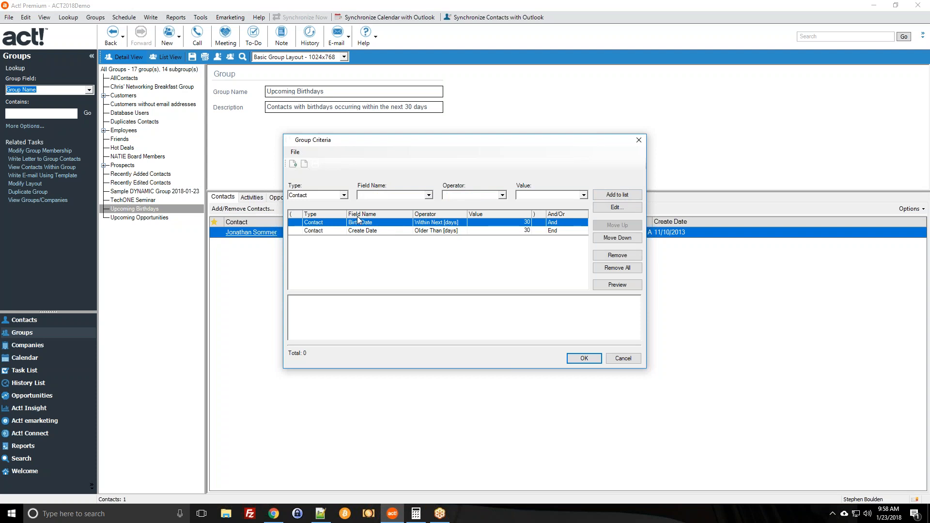
click(452, 231)
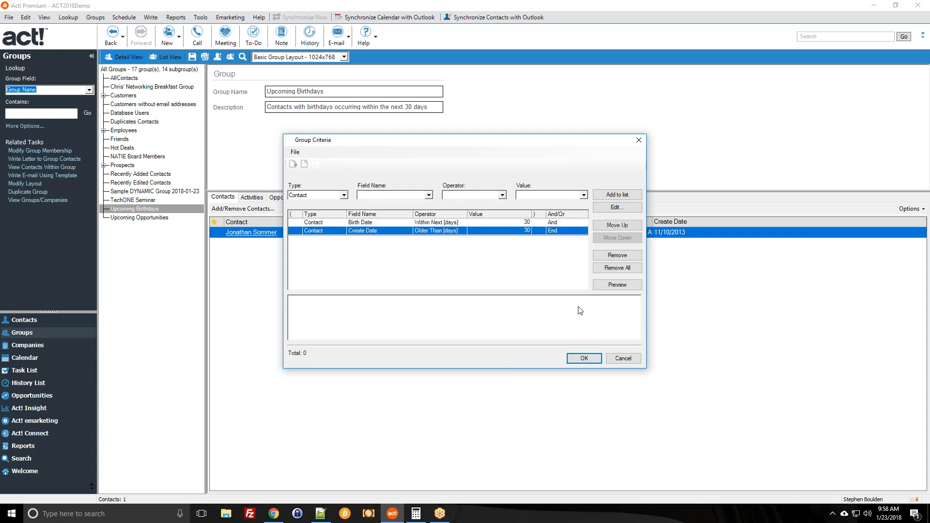
click(611, 286)
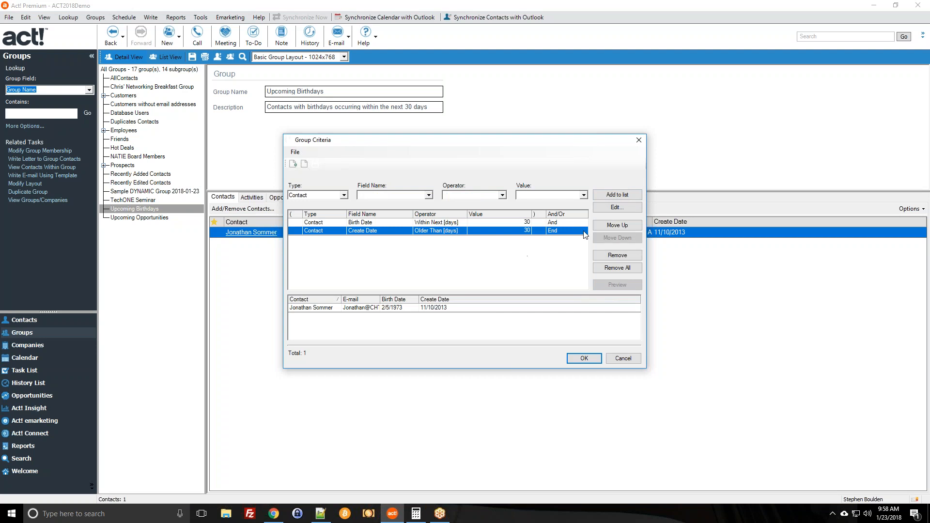
click(607, 255)
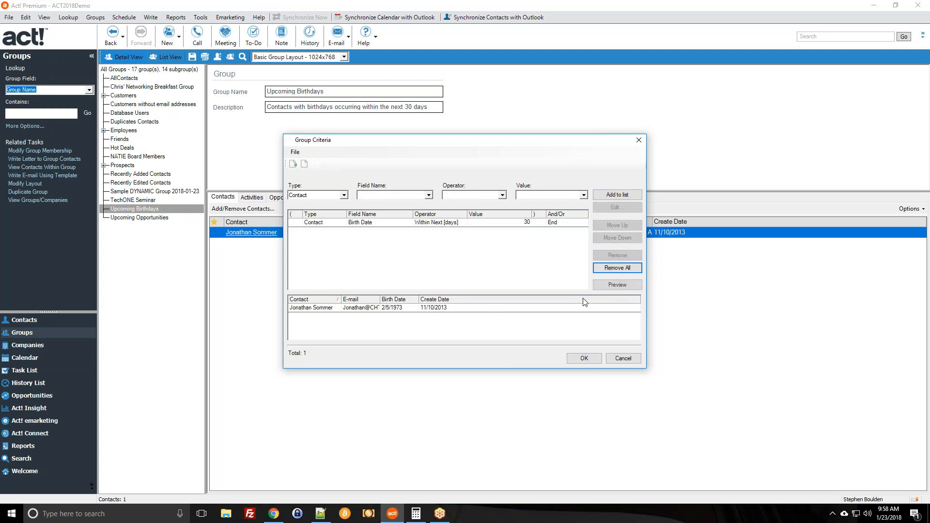
click(574, 360)
click(546, 346)
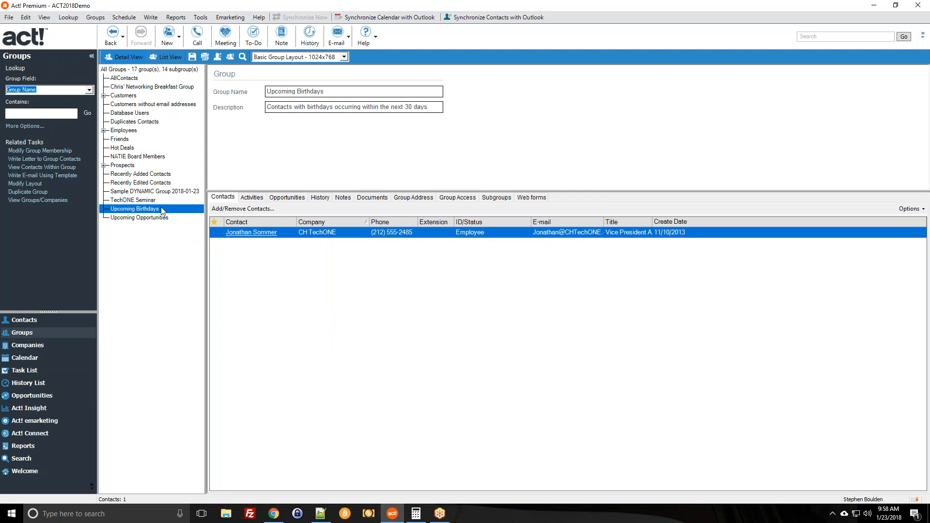
click(160, 175)
Review the Recently Edited Contacts group's Edit Date within the last 30 days rule, then go to the calendar.
click(169, 182)
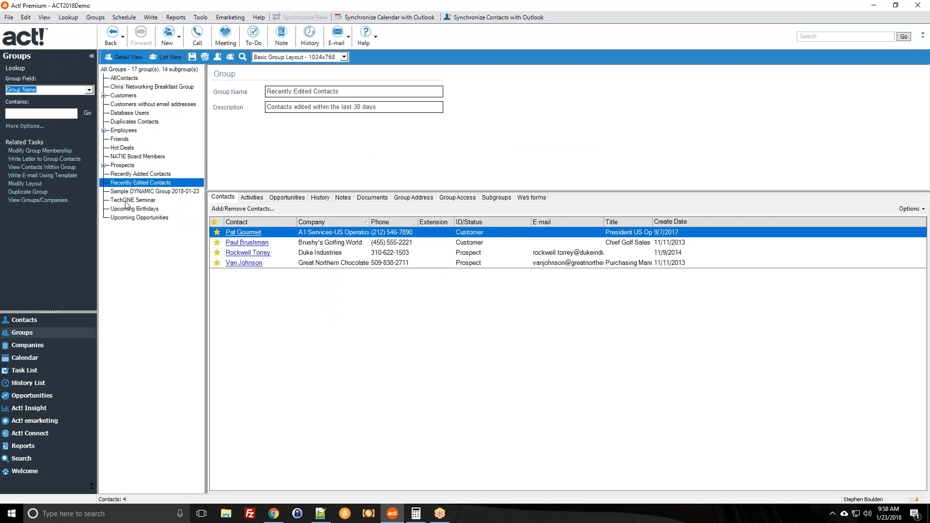
click(233, 209)
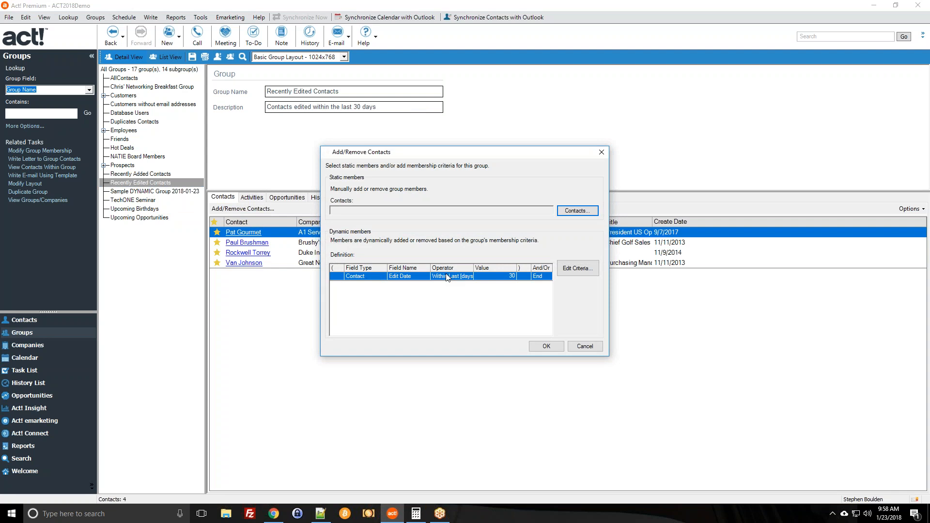
click(600, 347)
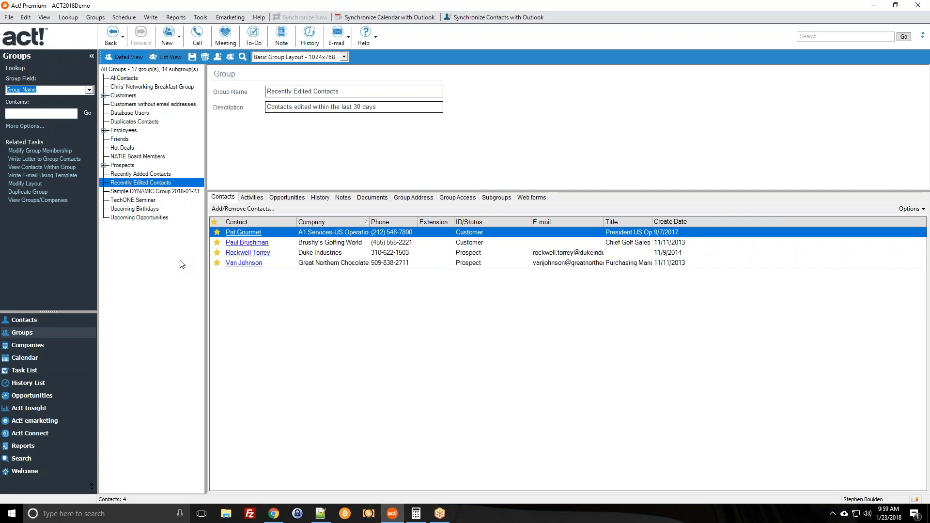
click(56, 357)
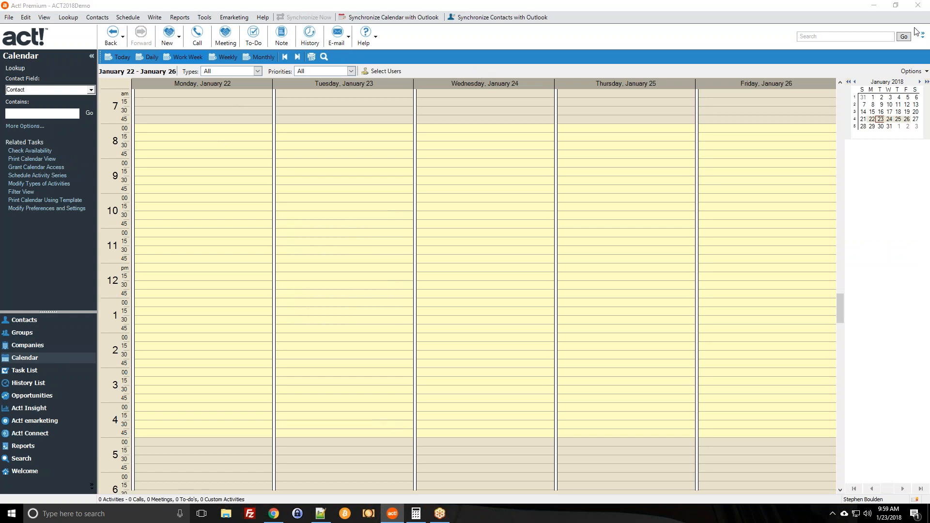
Move to the January 29–February 2 week and start a meeting on Monday January 29 at 8:00 AM.
click(297, 57)
click(296, 57)
click(288, 58)
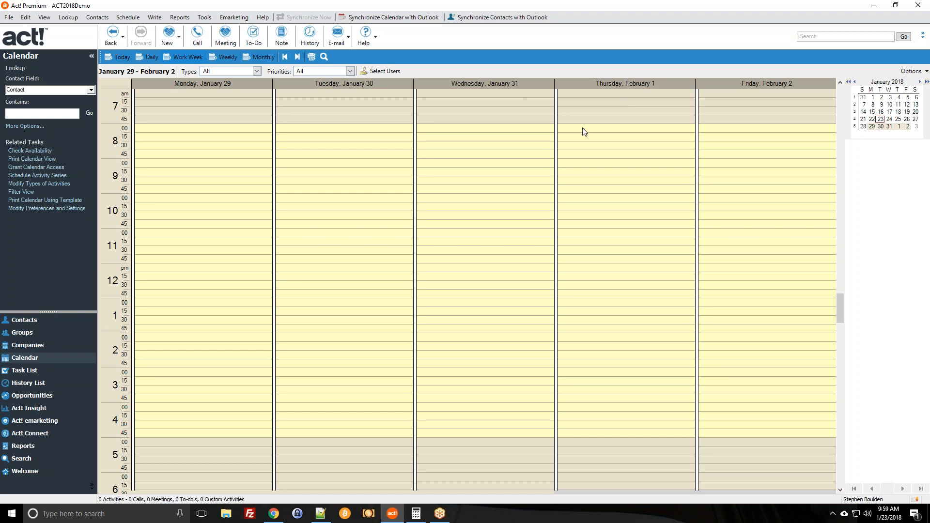
double_click(190, 128)
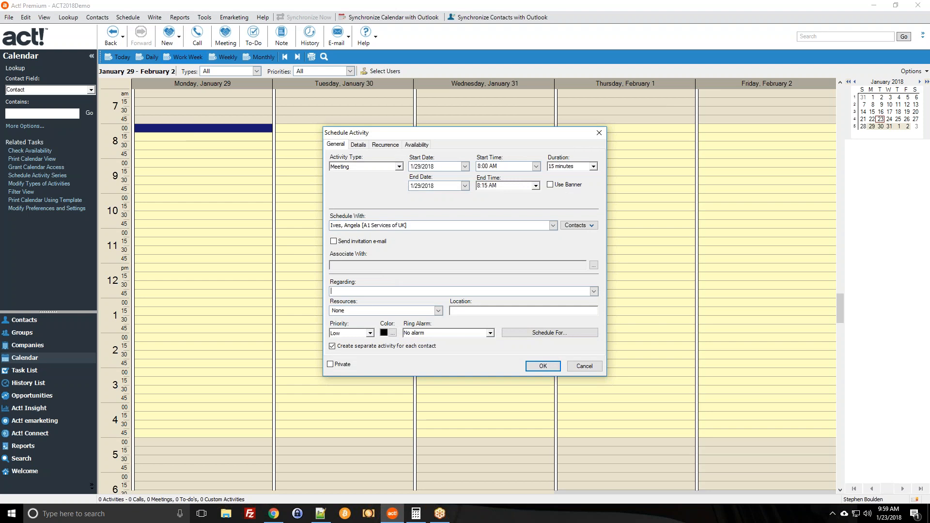
Enter 'Send Birthday Cards to group' as the Regarding text and add My Record plus selected contacts as attendees.
text(Send Birthday Cards to group)
click(577, 226)
click(575, 253)
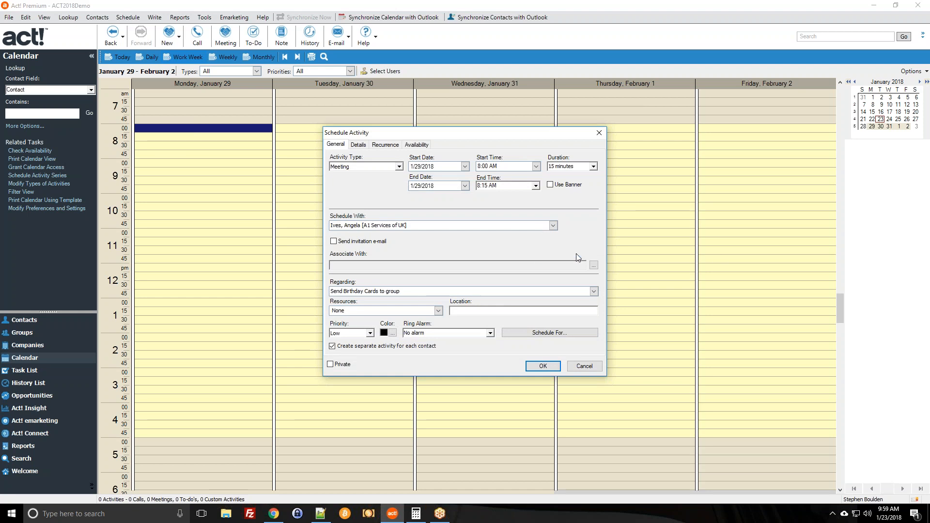
click(577, 226)
click(574, 234)
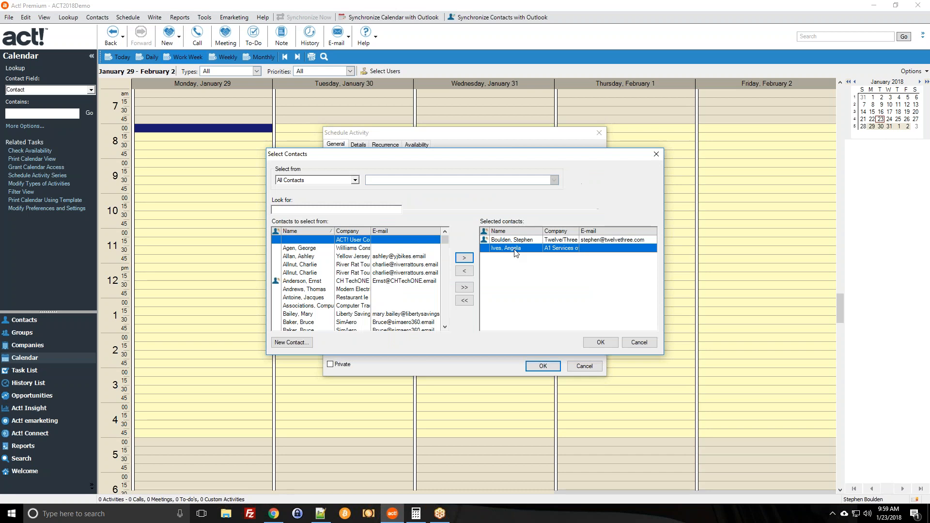
click(597, 340)
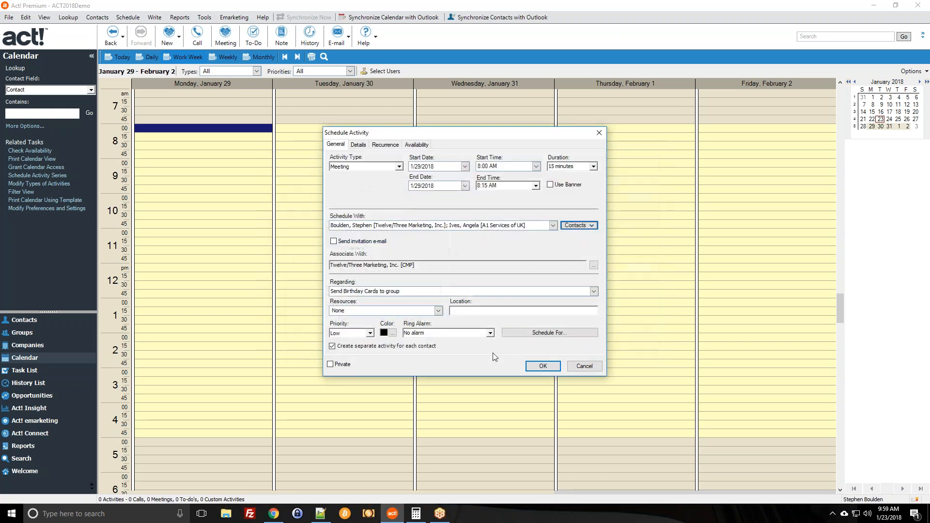
Make the meeting recur monthly on the first Monday and save it.
click(373, 145)
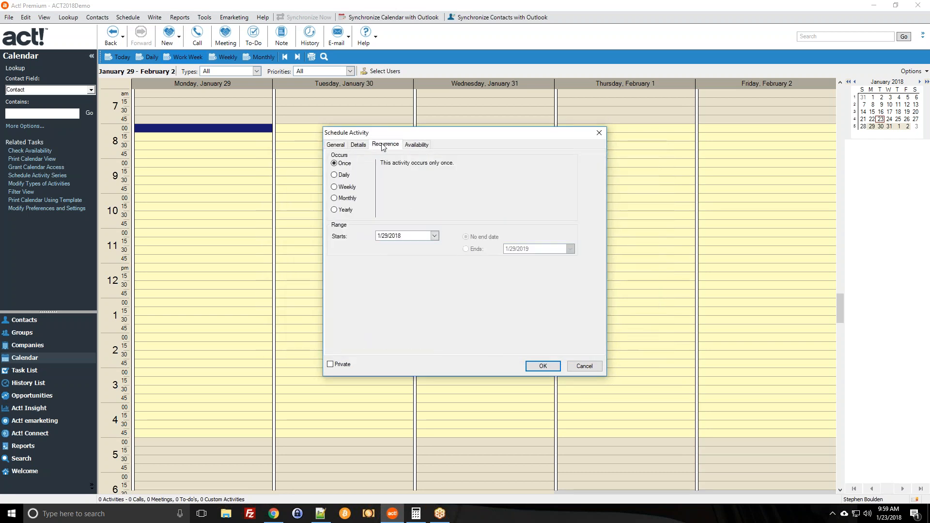
click(349, 198)
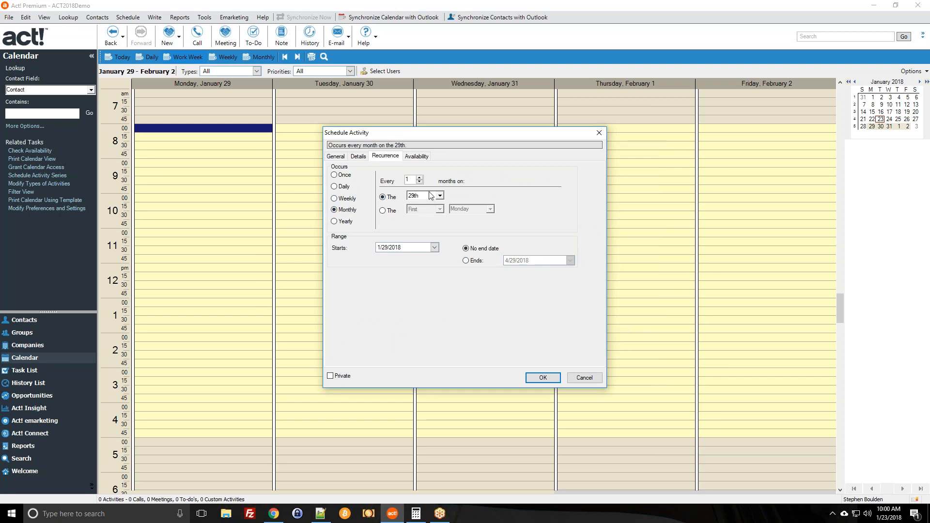
click(393, 210)
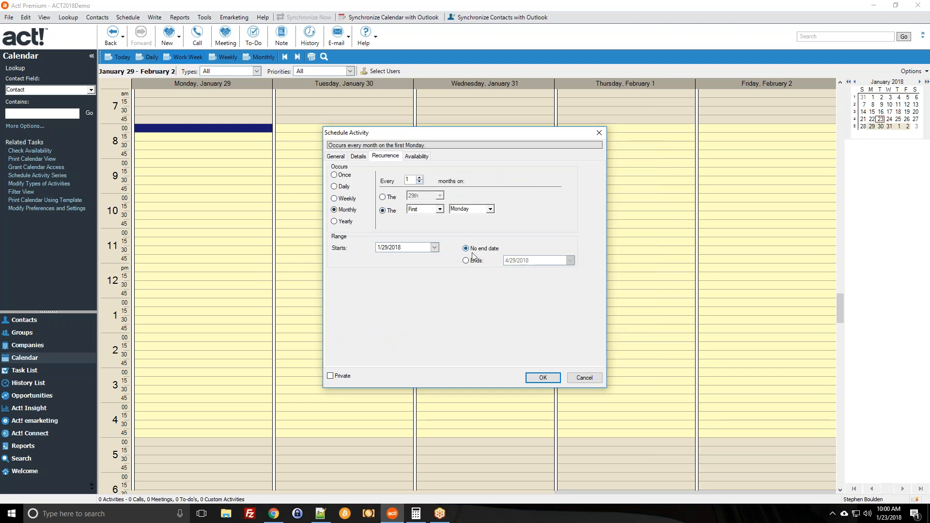
click(551, 377)
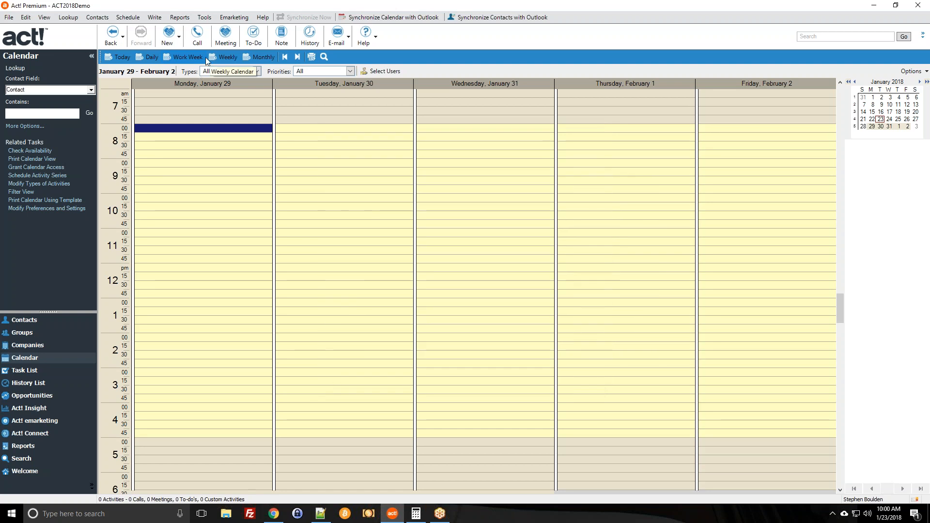
In the monthly view, confirm the birthday-card meeting on February 5 and March 5, then return to Groups.
click(257, 58)
click(294, 58)
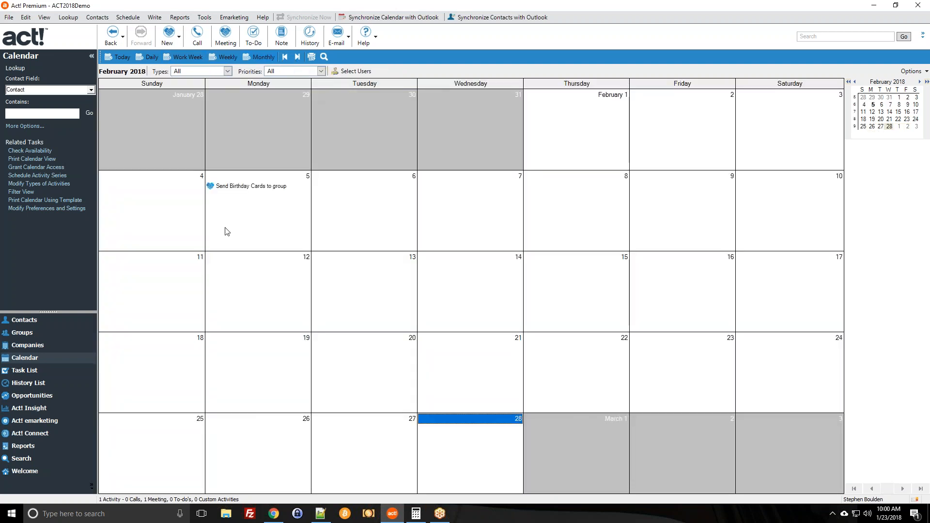
click(255, 186)
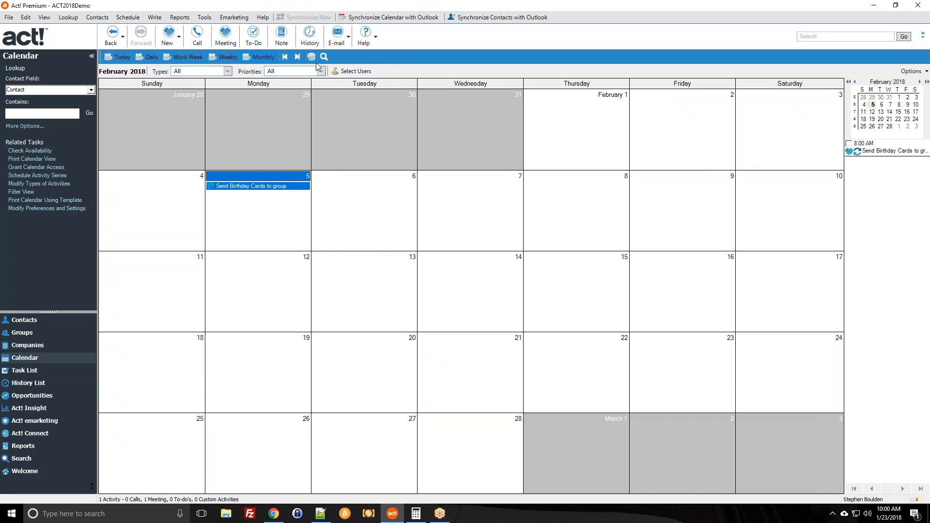
click(298, 57)
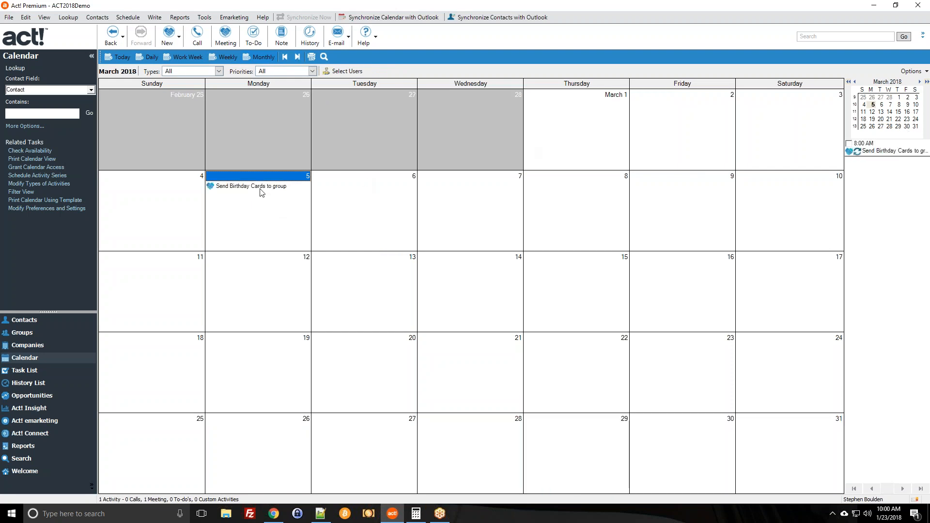
click(285, 57)
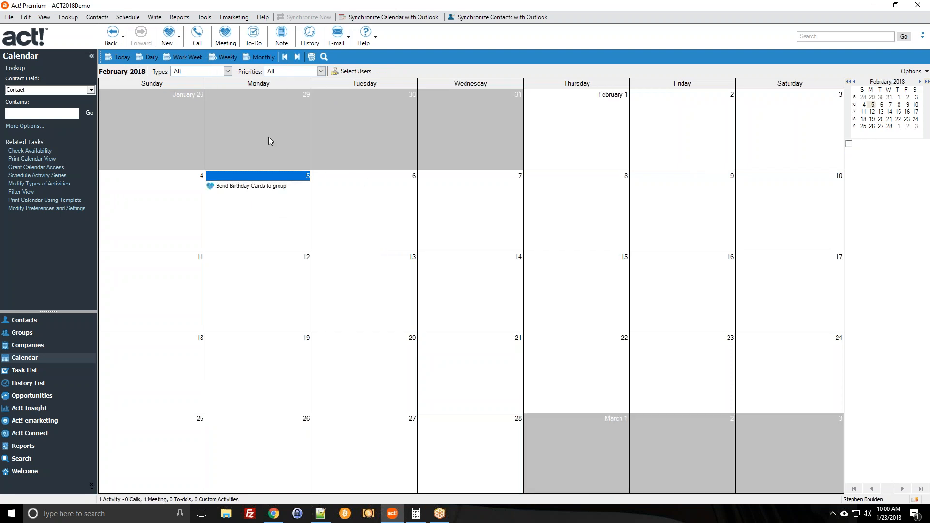
click(259, 187)
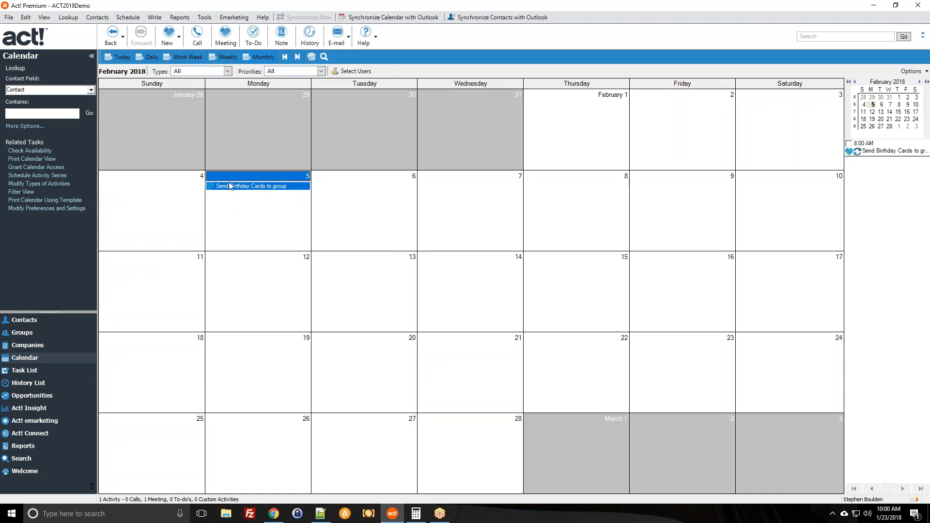
click(39, 337)
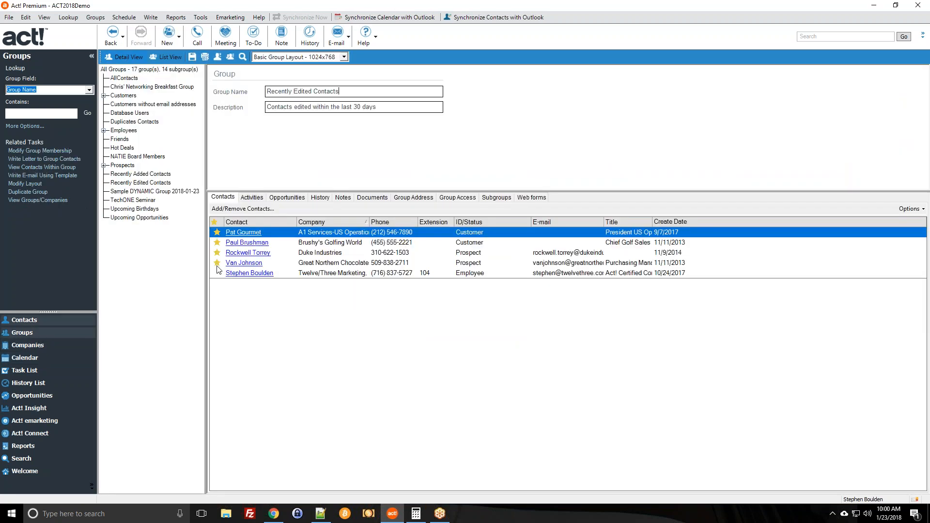
Open the Upcoming Birthdays group, which lists the one contact with a birthday in the next 30 days.
click(141, 209)
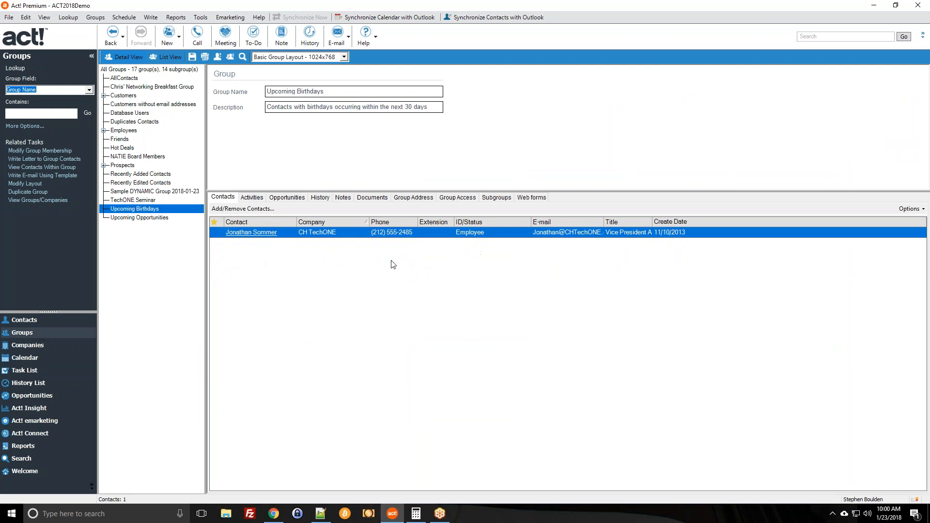